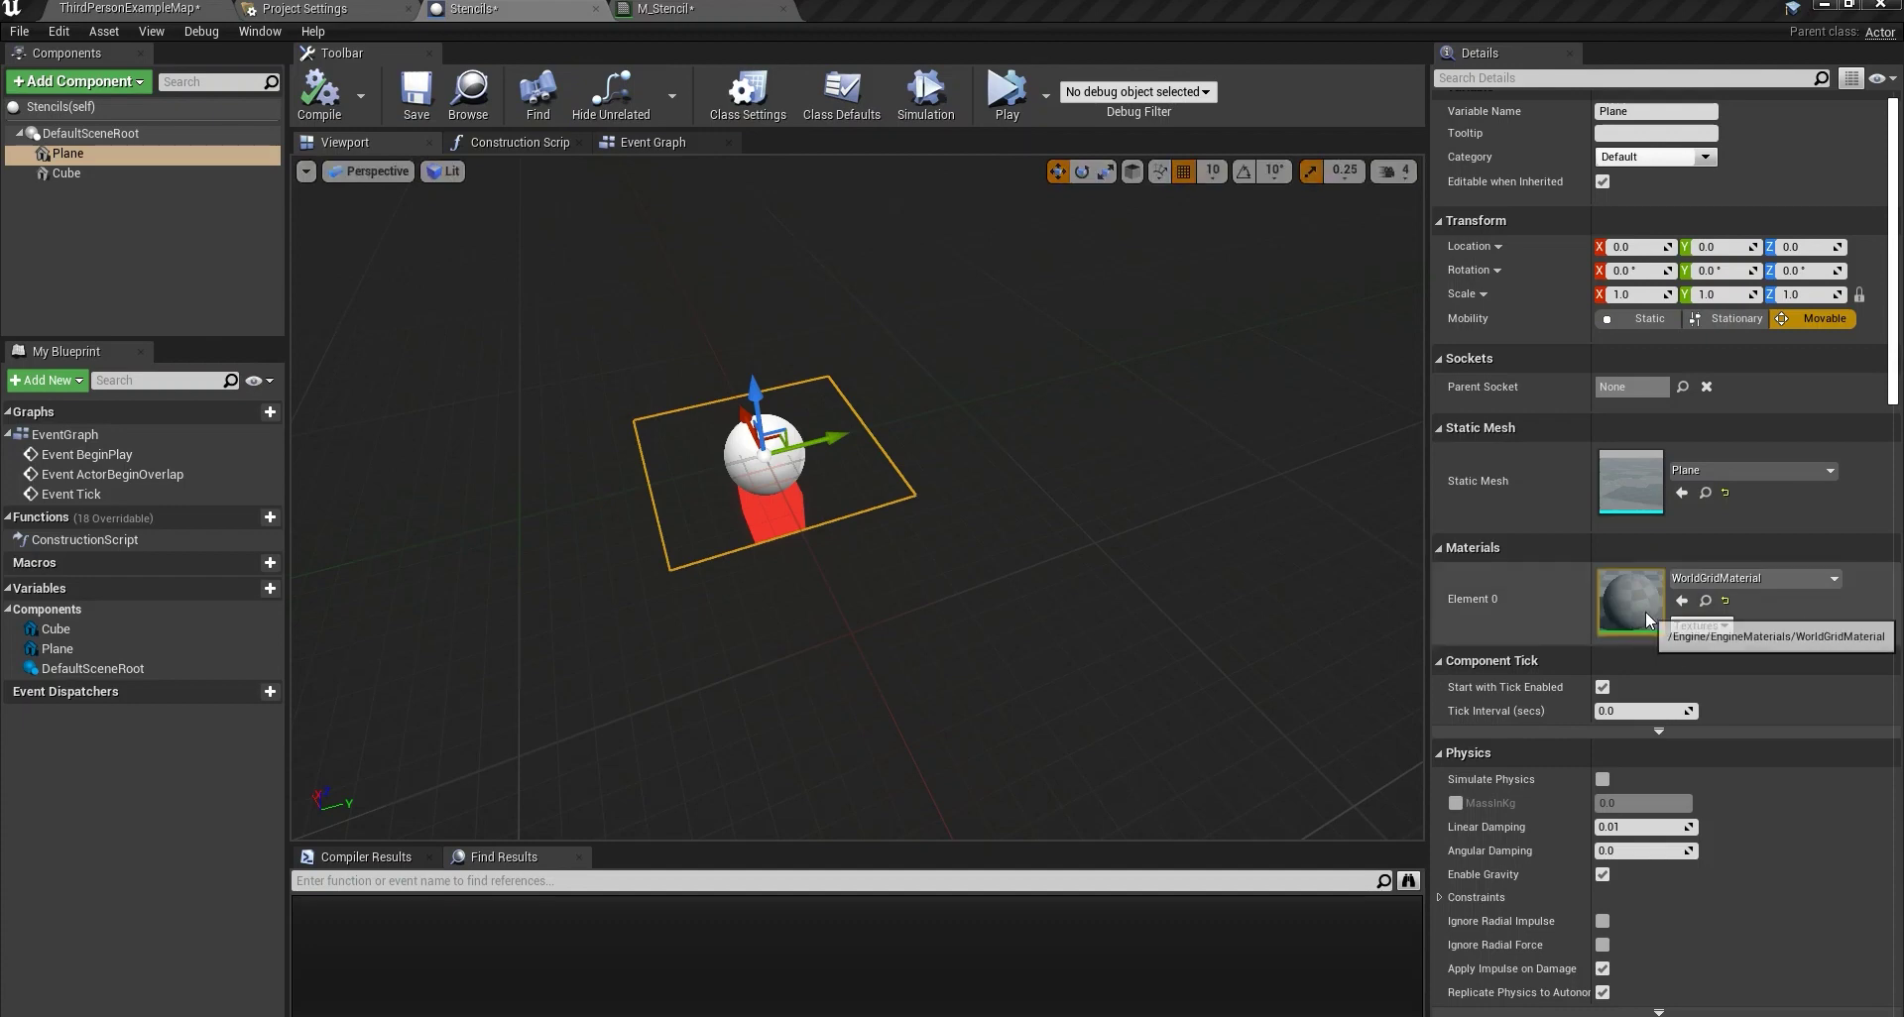
Examine the Plane component's transform, material and rendering settings, including its custom depth and stencil values.
{"action": "scroll", "coordinate": [1646, 617], "scroll_direction": "down", "scroll_amount": 5}
{"action": "right_click_drag", "start_coordinate": [899, 423], "coordinate": [838, 441]}
{"action": "scroll", "coordinate": [1646, 495], "scroll_direction": "down", "scroll_amount": 20}
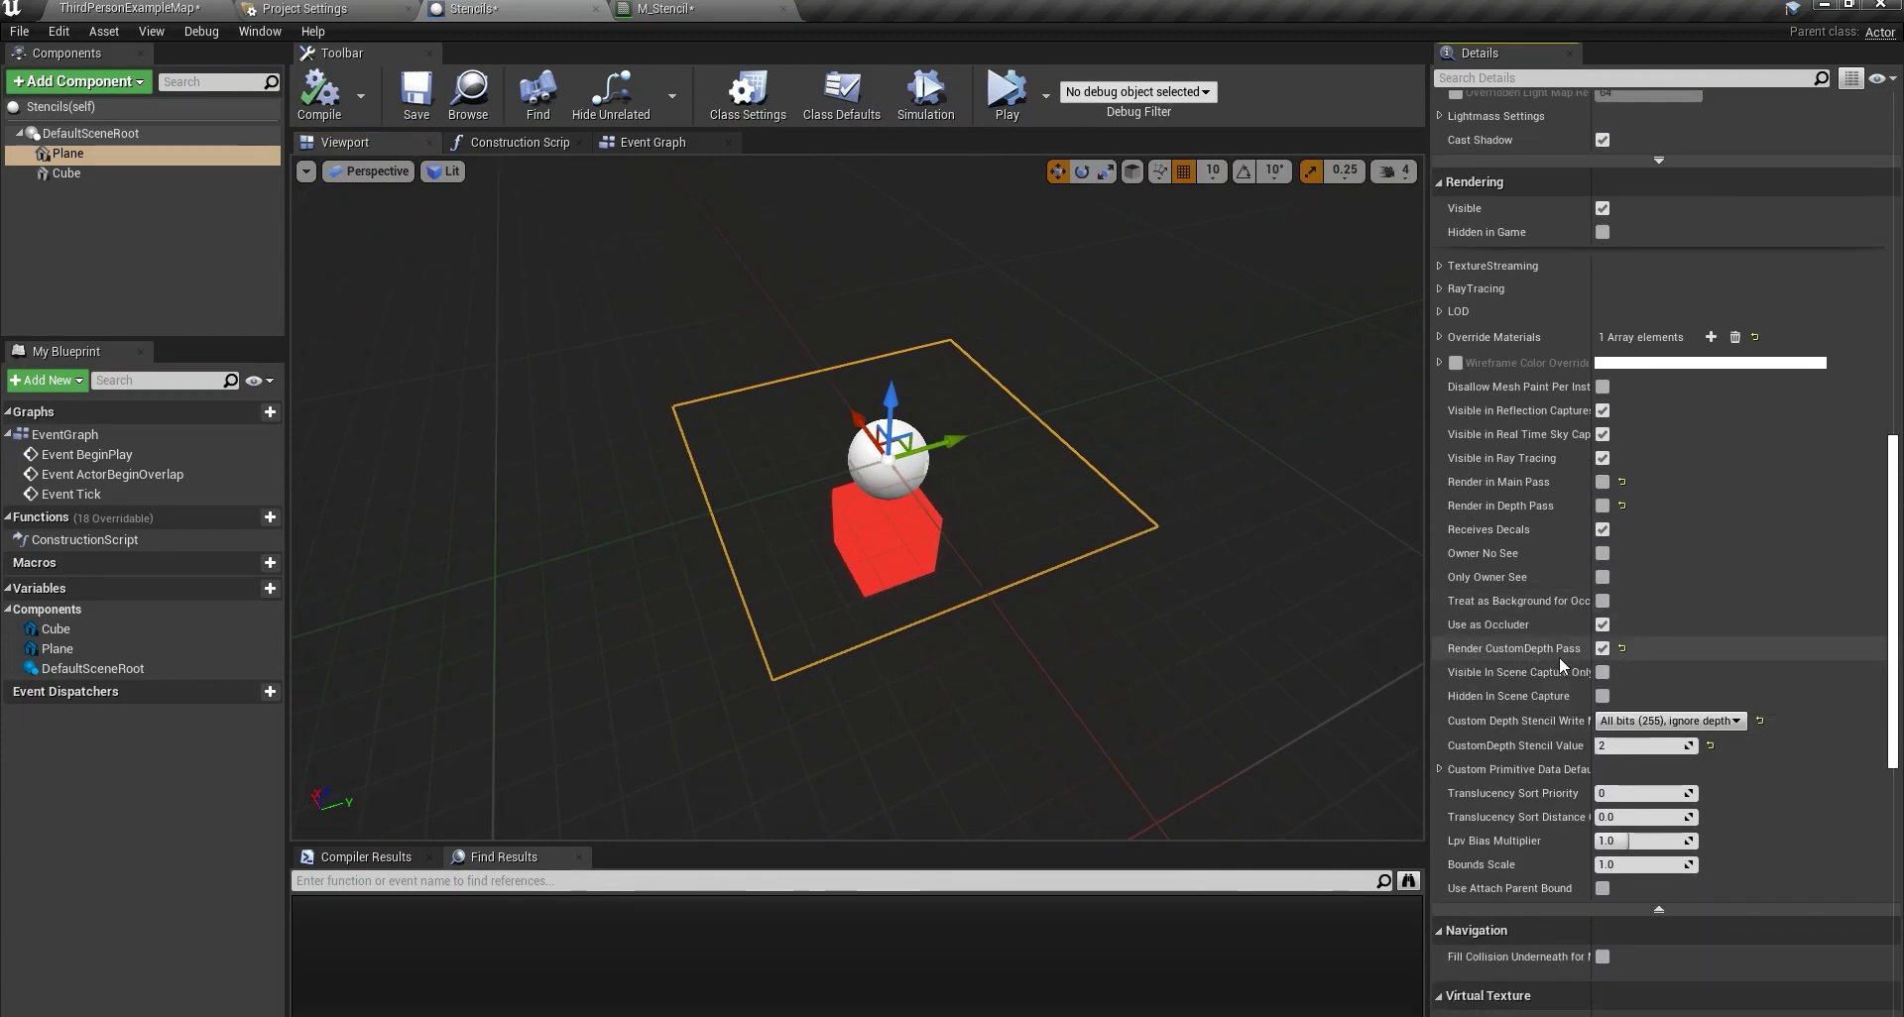
{"action": "left_click", "coordinate": [129, 8]}
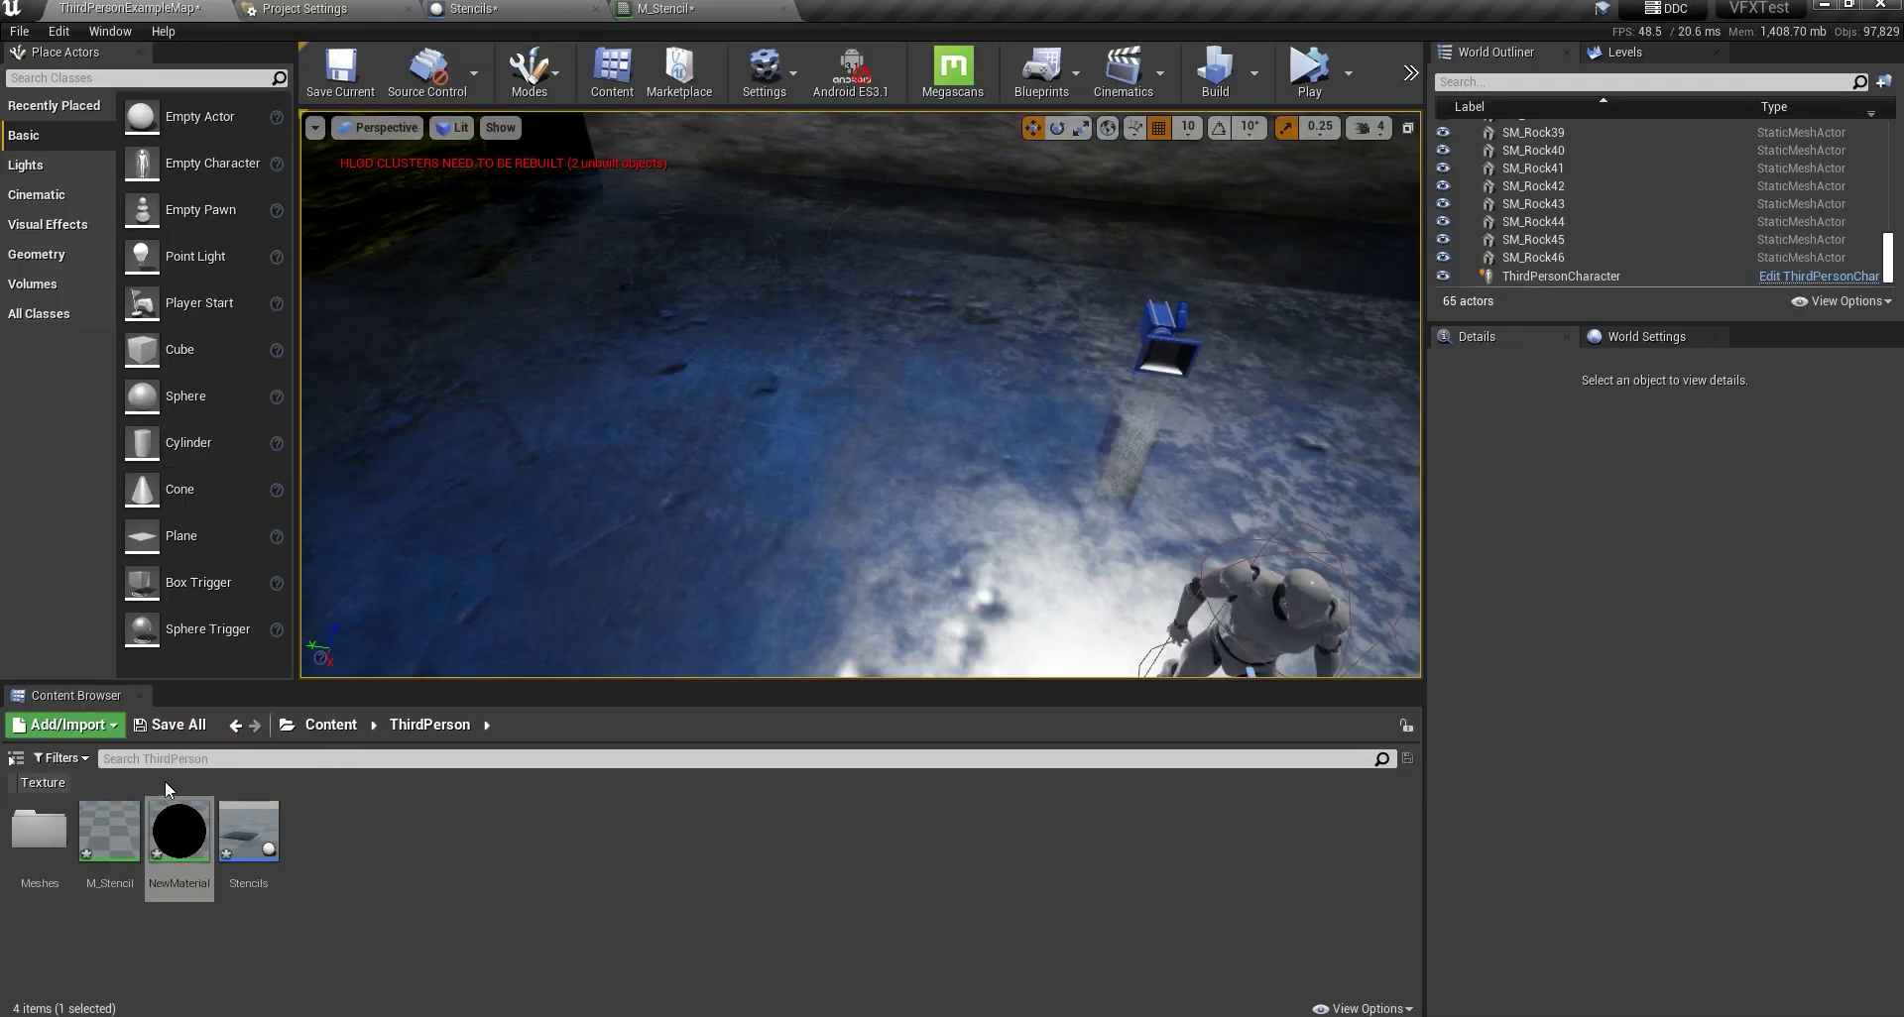
{"action": "left_click", "coordinate": [461, 8]}
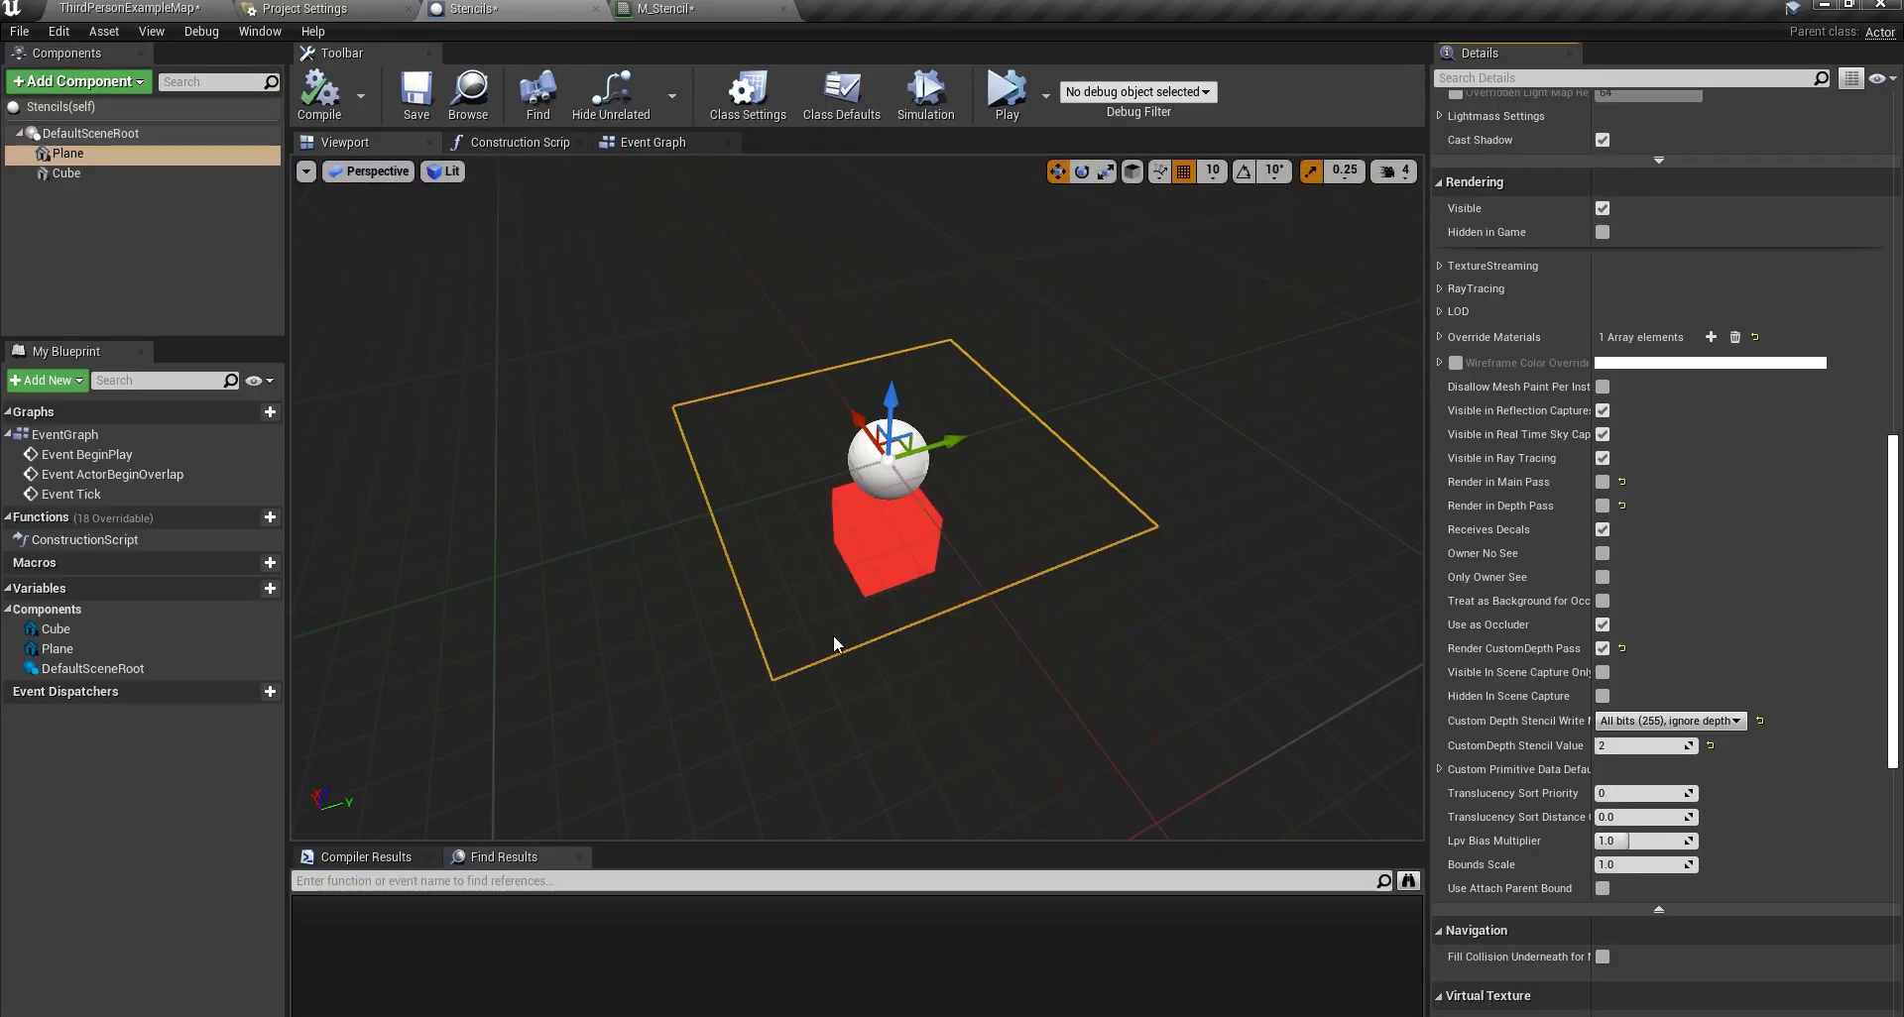
{"action": "scroll", "coordinate": [1761, 536], "scroll_direction": "up", "scroll_amount": 3}
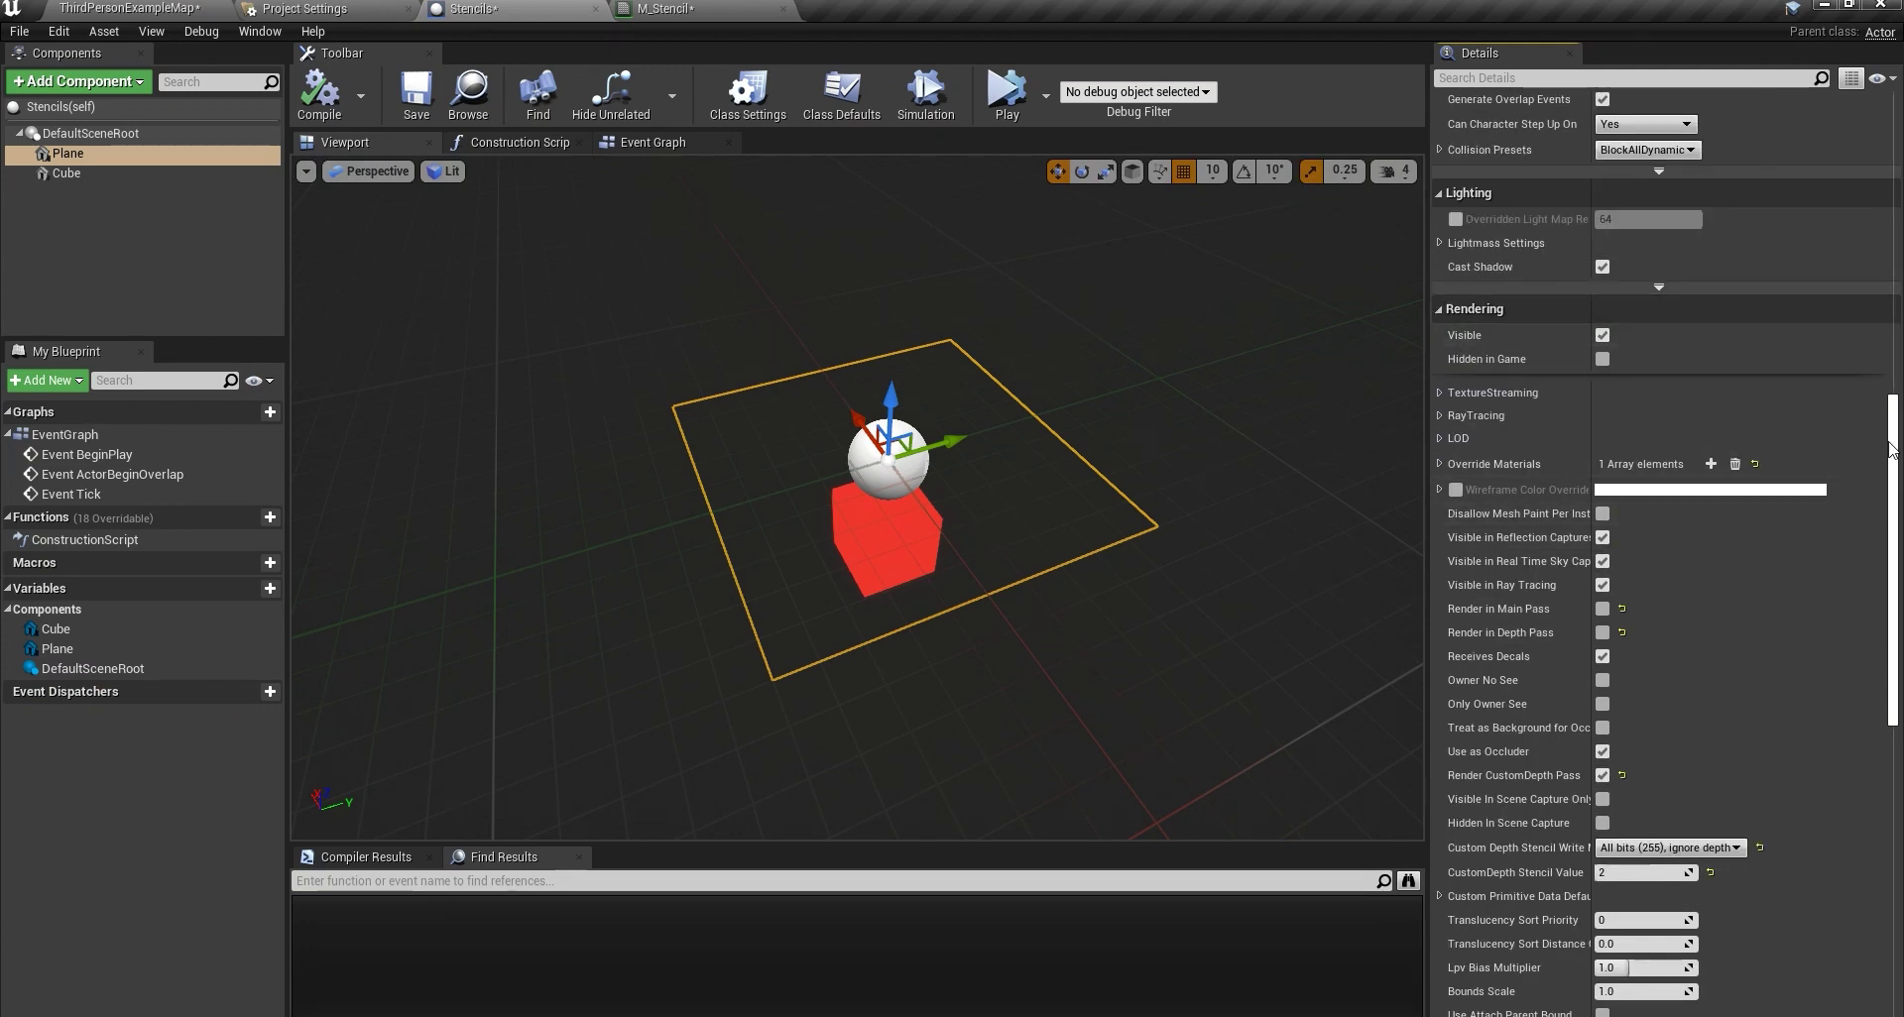
{"action": "left_click_drag", "start_coordinate": [1891, 449], "coordinate": [1891, 166]}
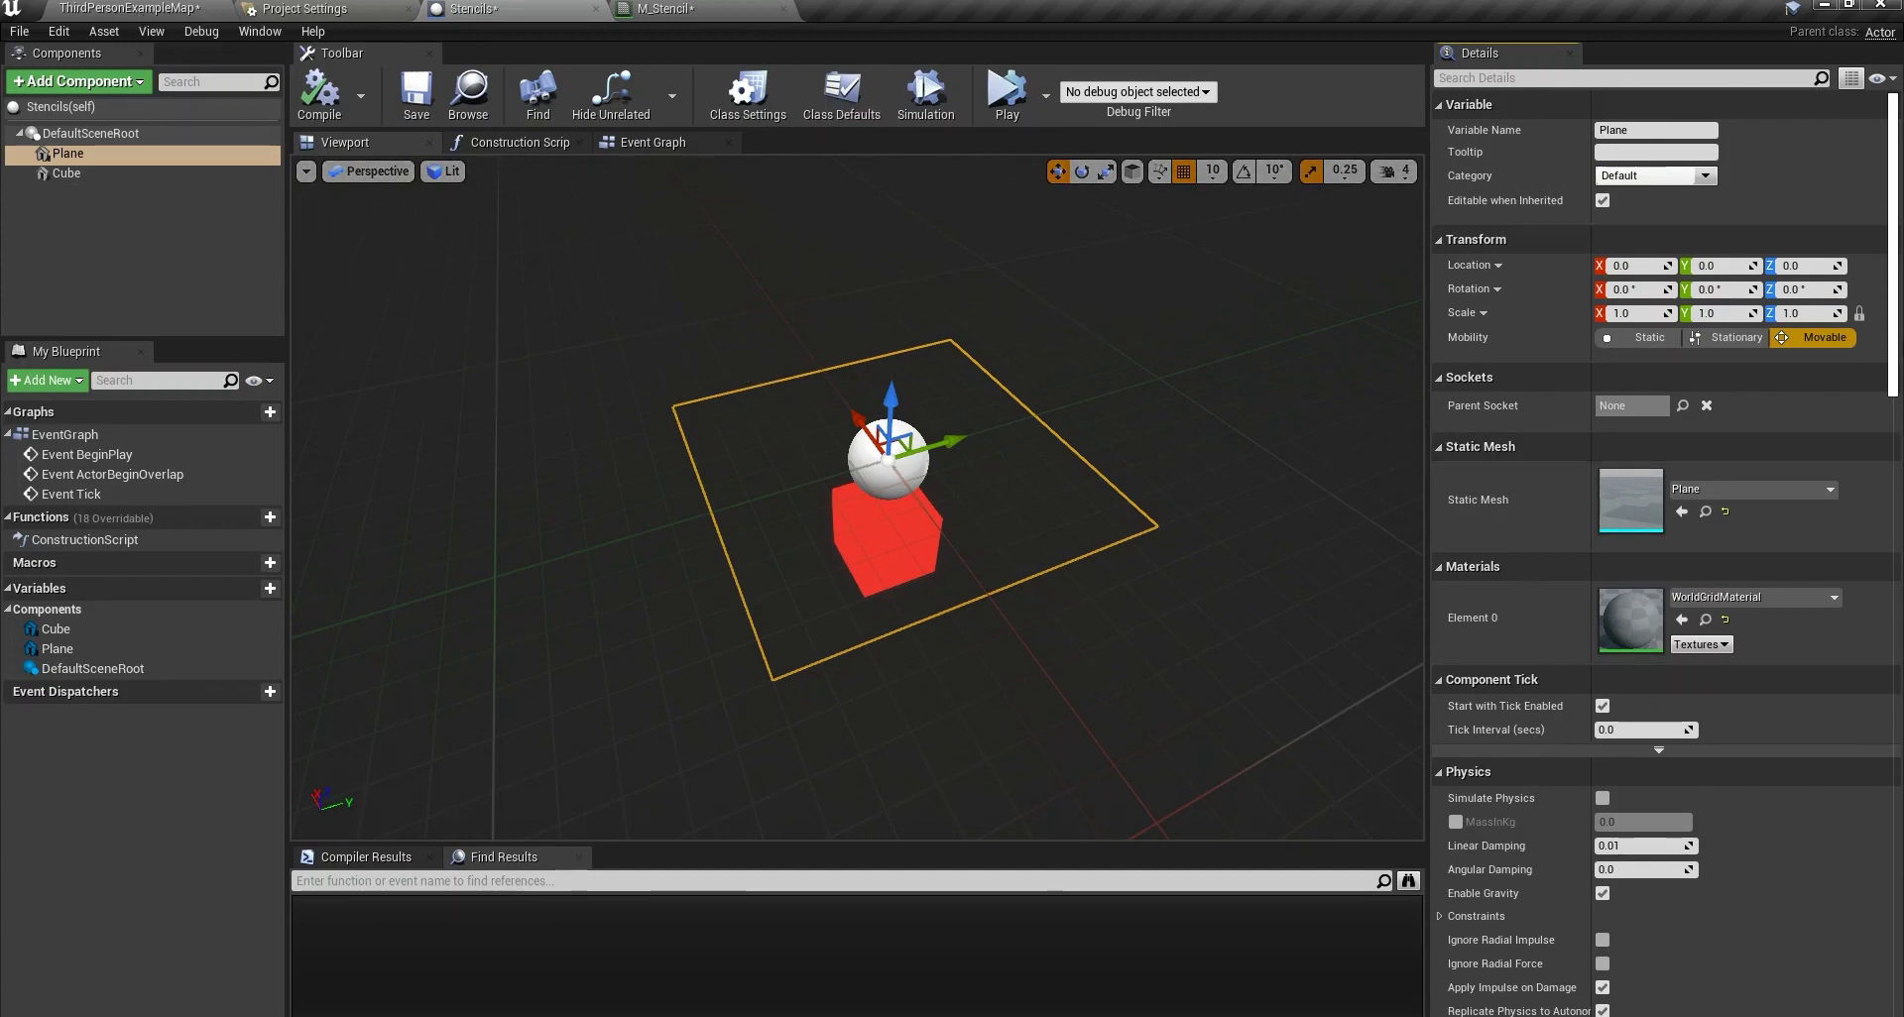
{"action": "scroll", "coordinate": [1877, 337], "scroll_direction": "down", "scroll_amount": 15}
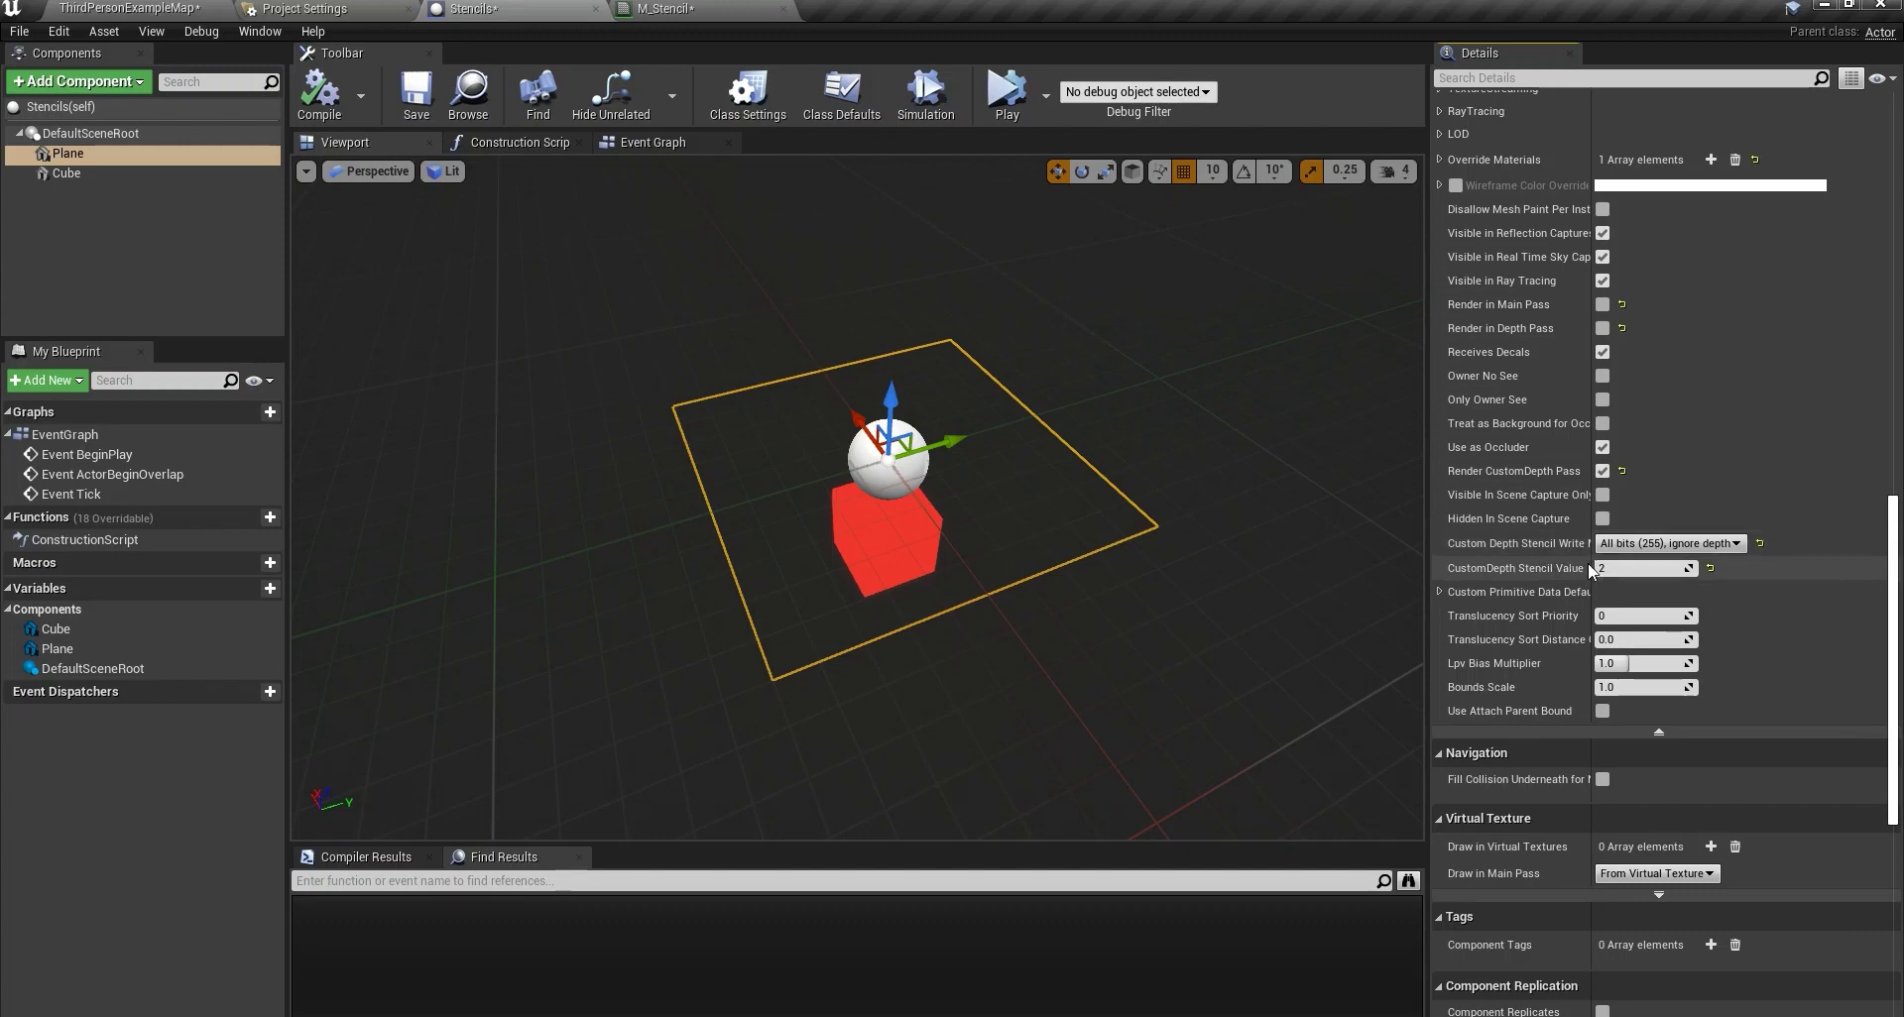
{"action": "left_click_drag", "start_coordinate": [1591, 563], "coordinate": [1621, 563]}
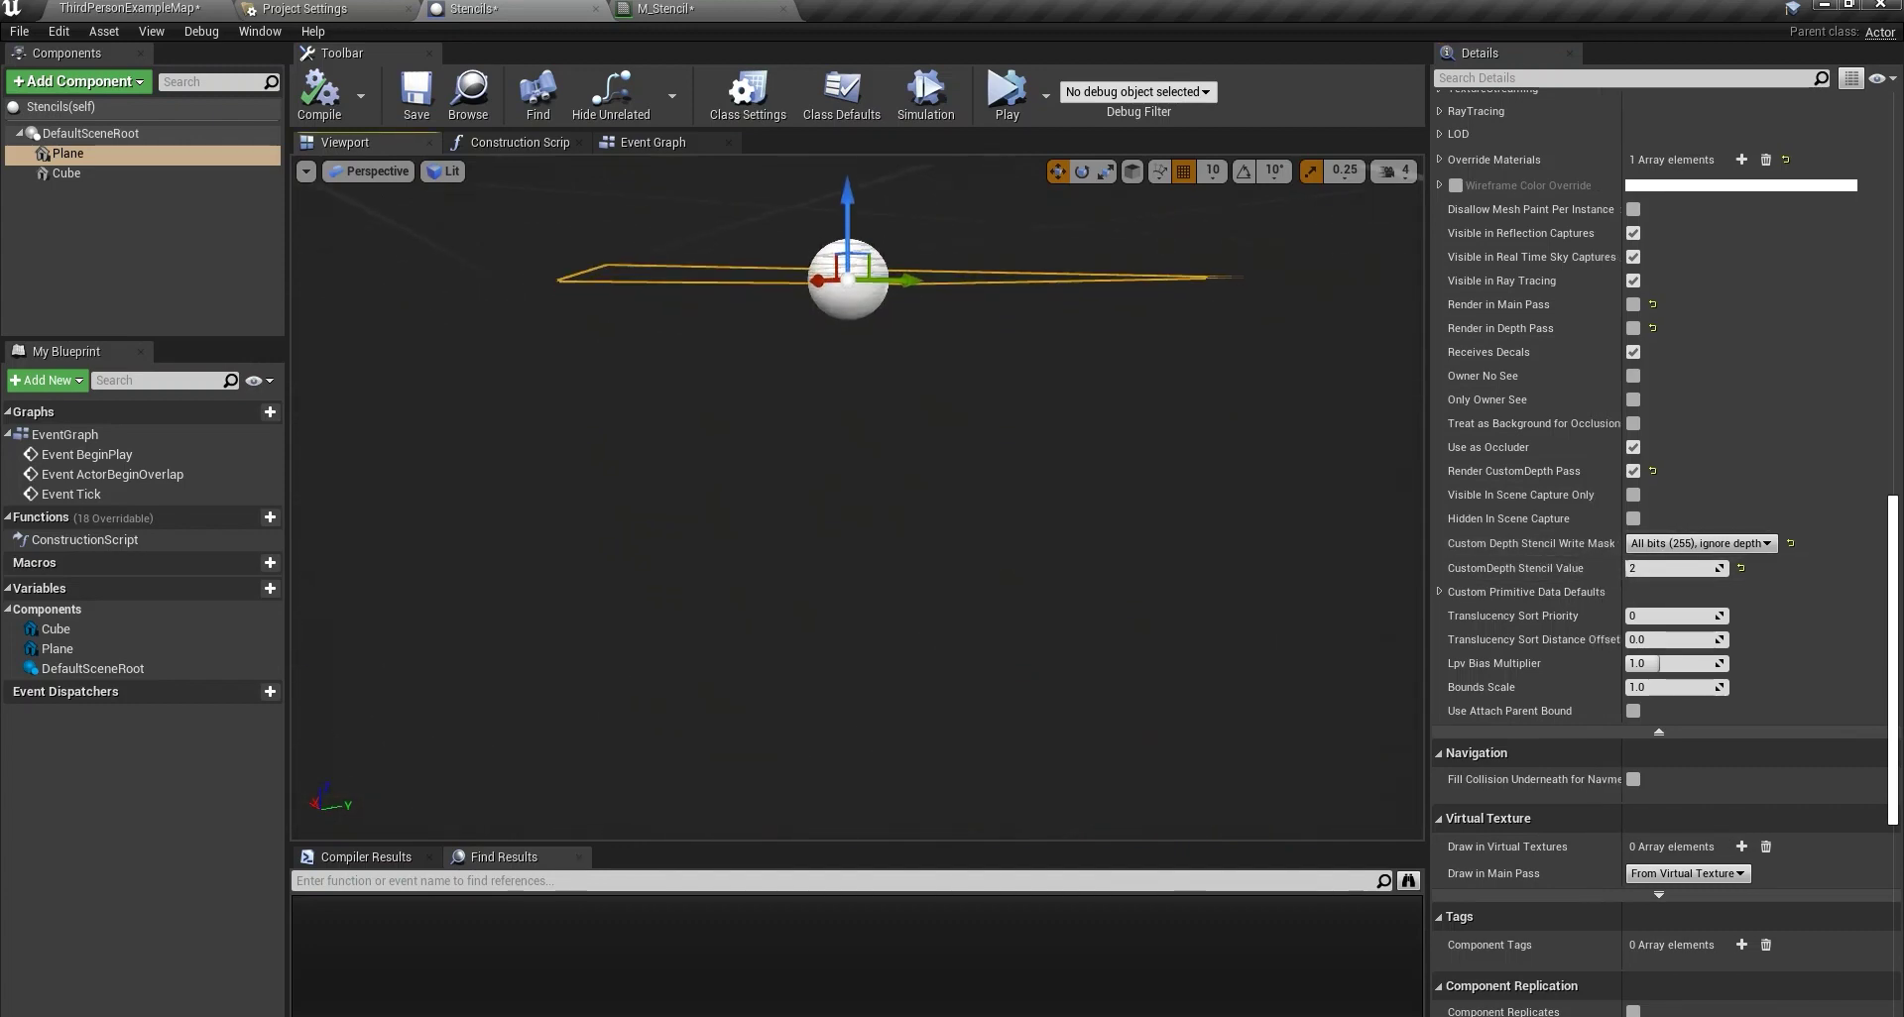
Inspect the Plane and Cube components of the Stencils blueprint from several viewing angles.
{"action": "right_click_drag", "start_coordinate": [857, 495], "coordinate": [1041, 511]}
{"action": "left_click", "coordinate": [133, 223]}
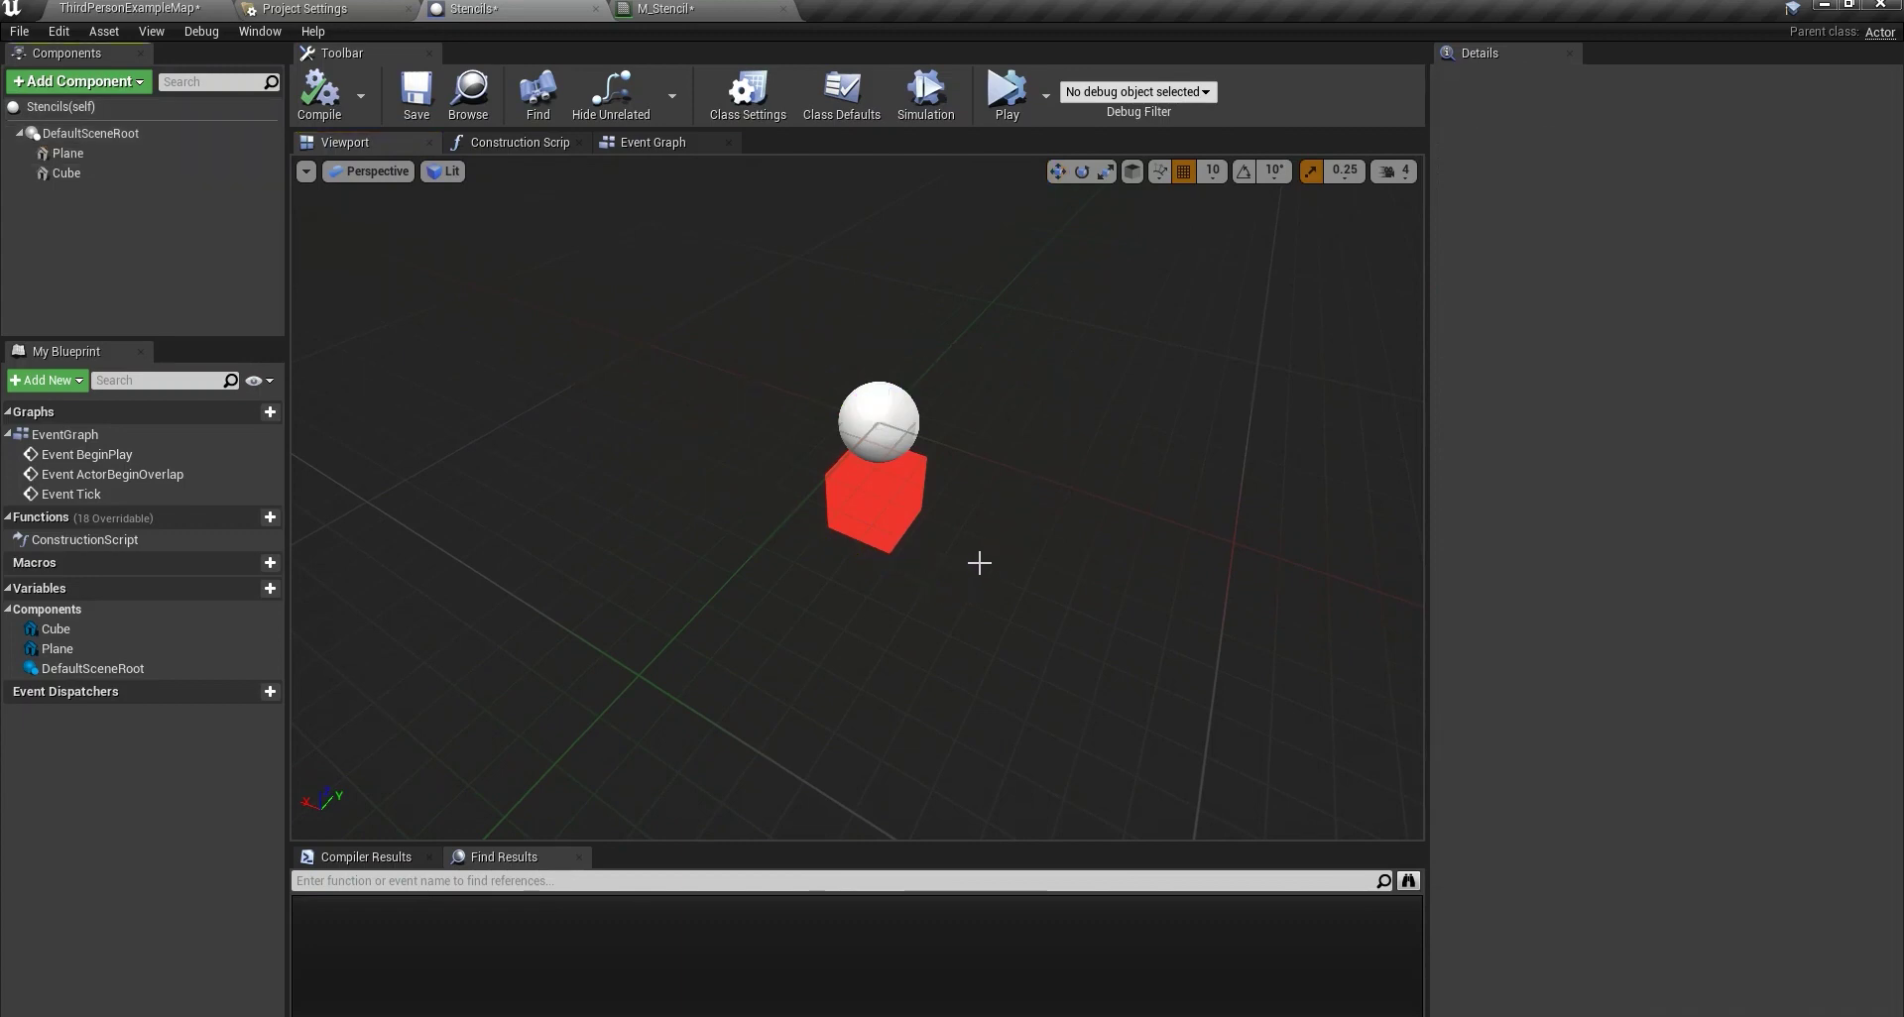
{"action": "left_click", "coordinate": [67, 153]}
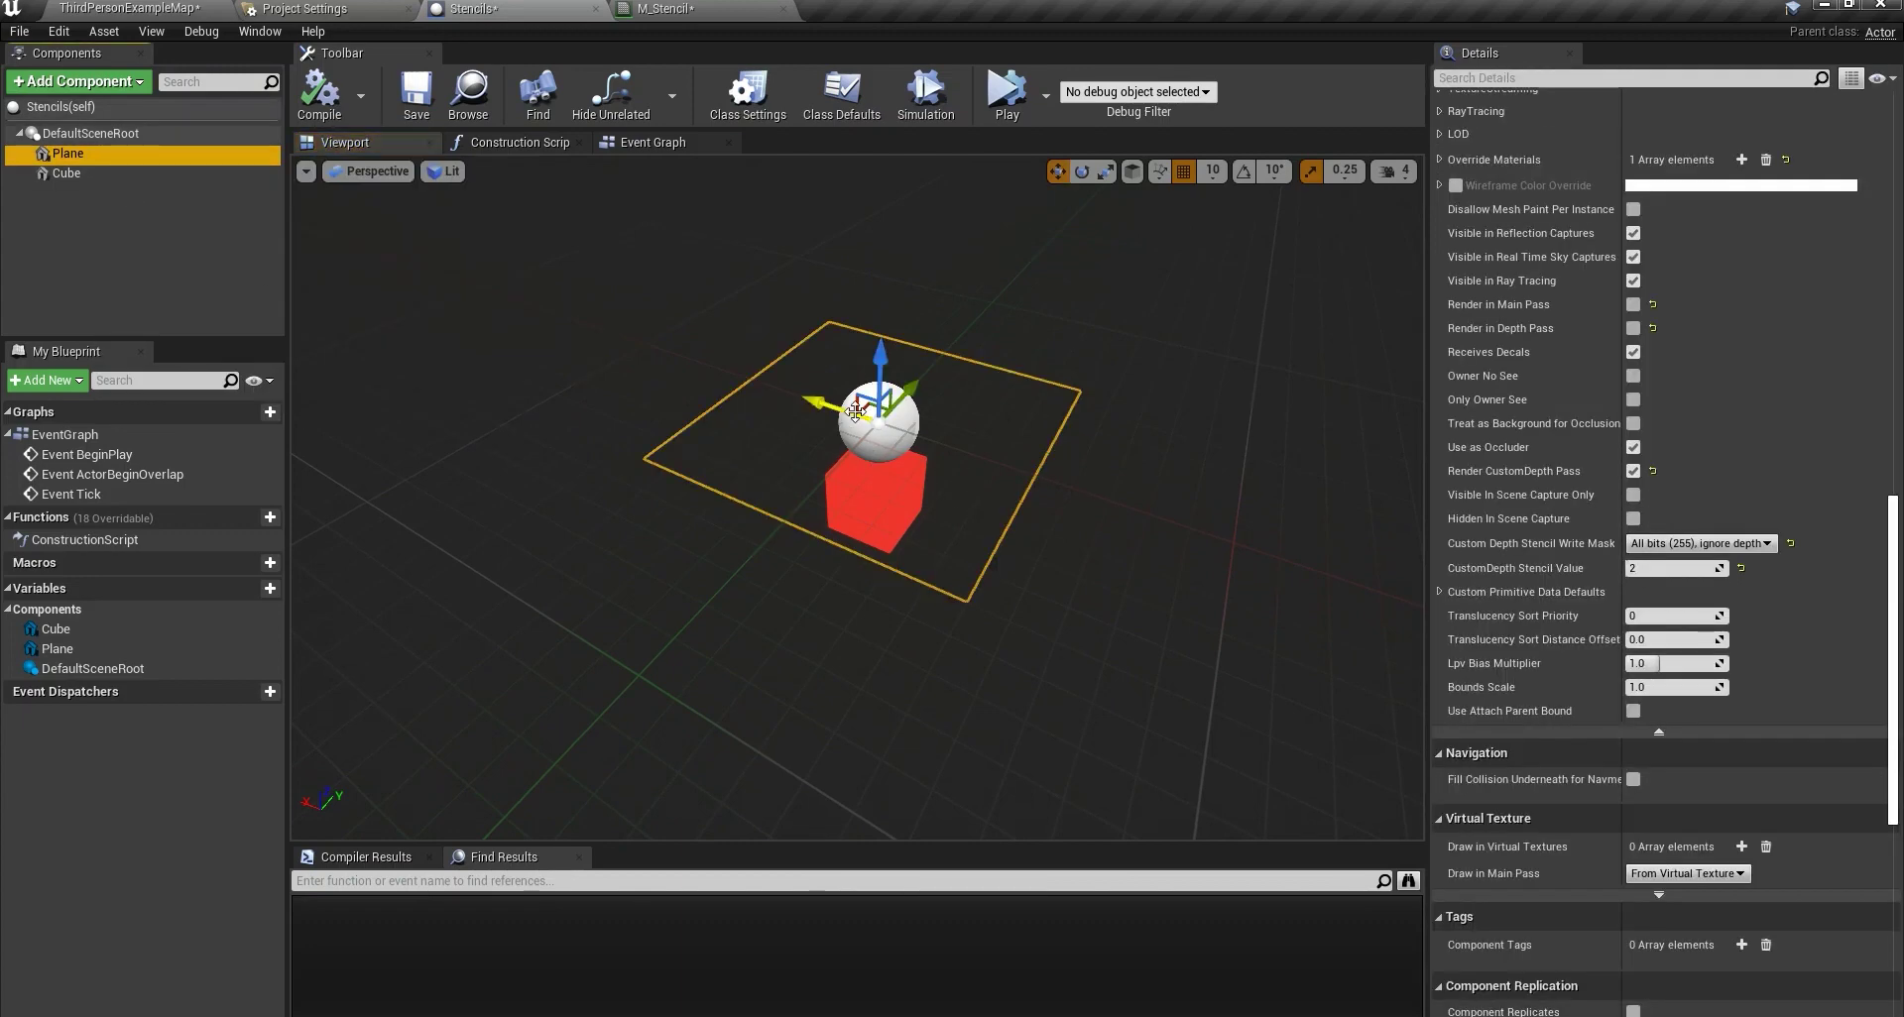
{"action": "double_click", "coordinate": [73, 174]}
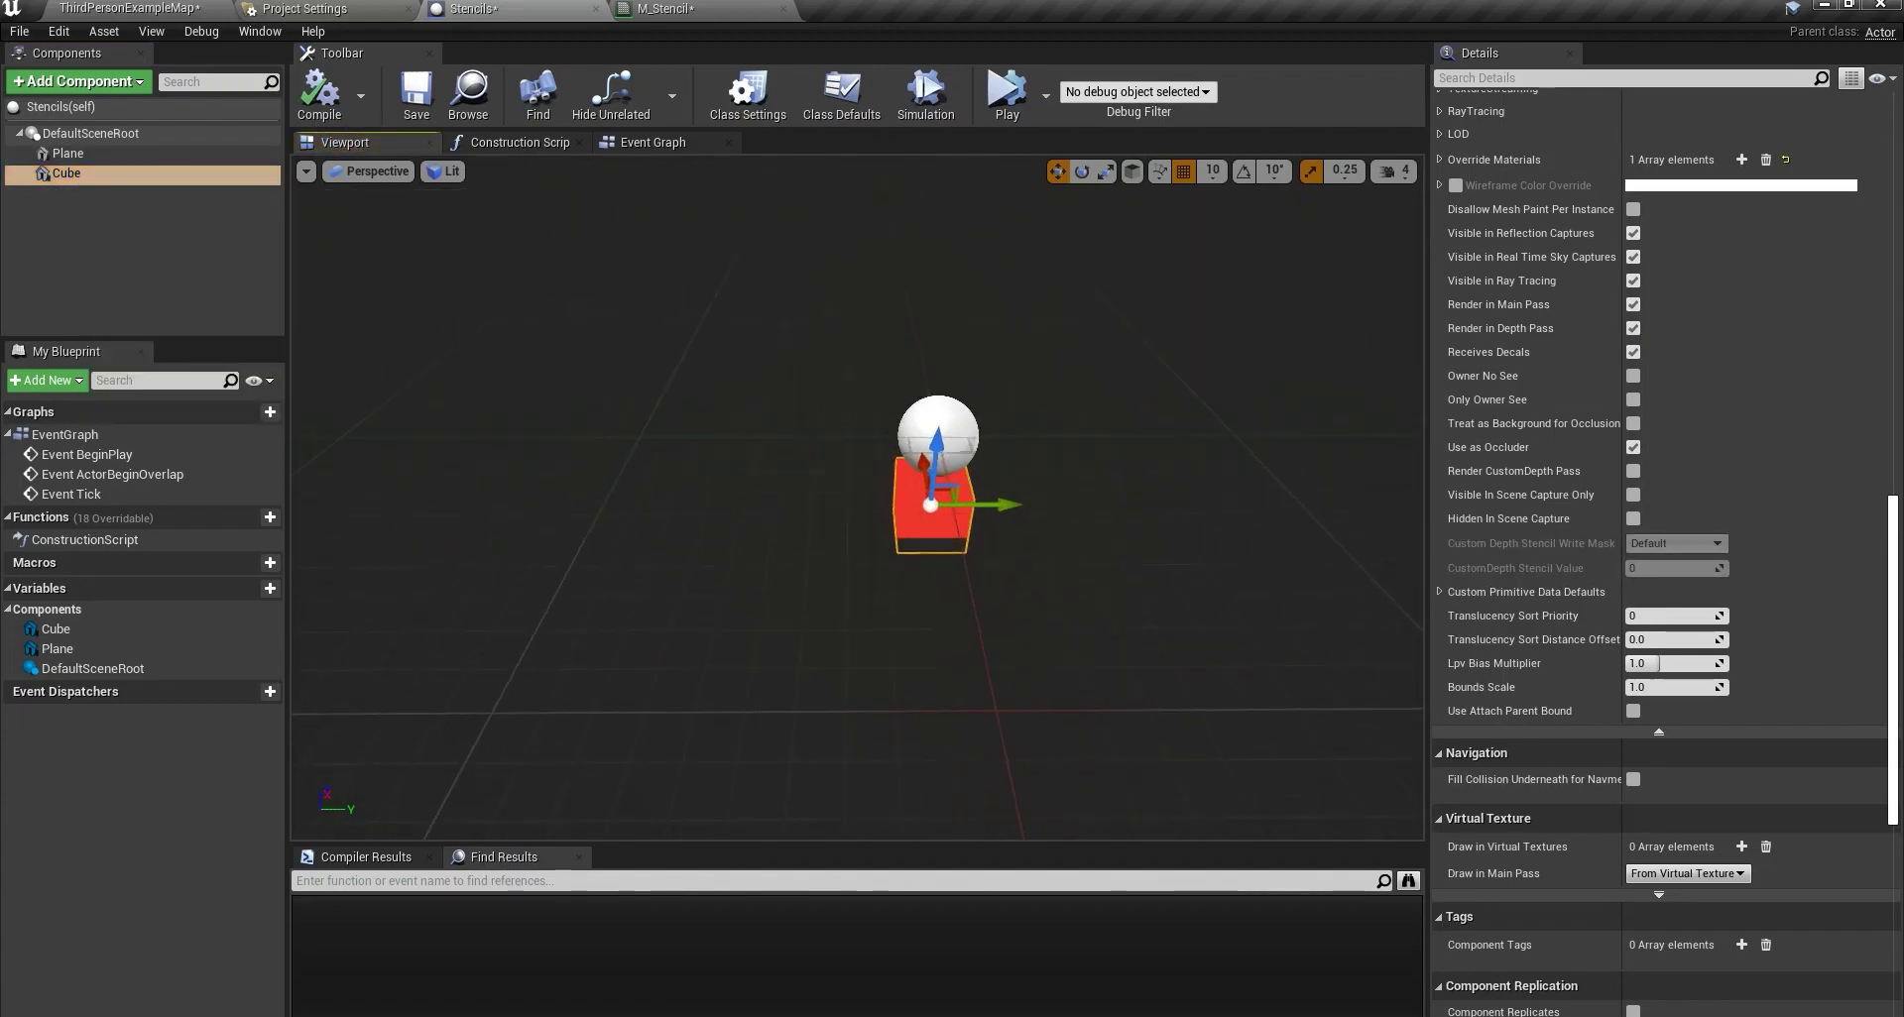
{"action": "right_click_drag", "start_coordinate": [615, 416], "coordinate": [690, 408]}
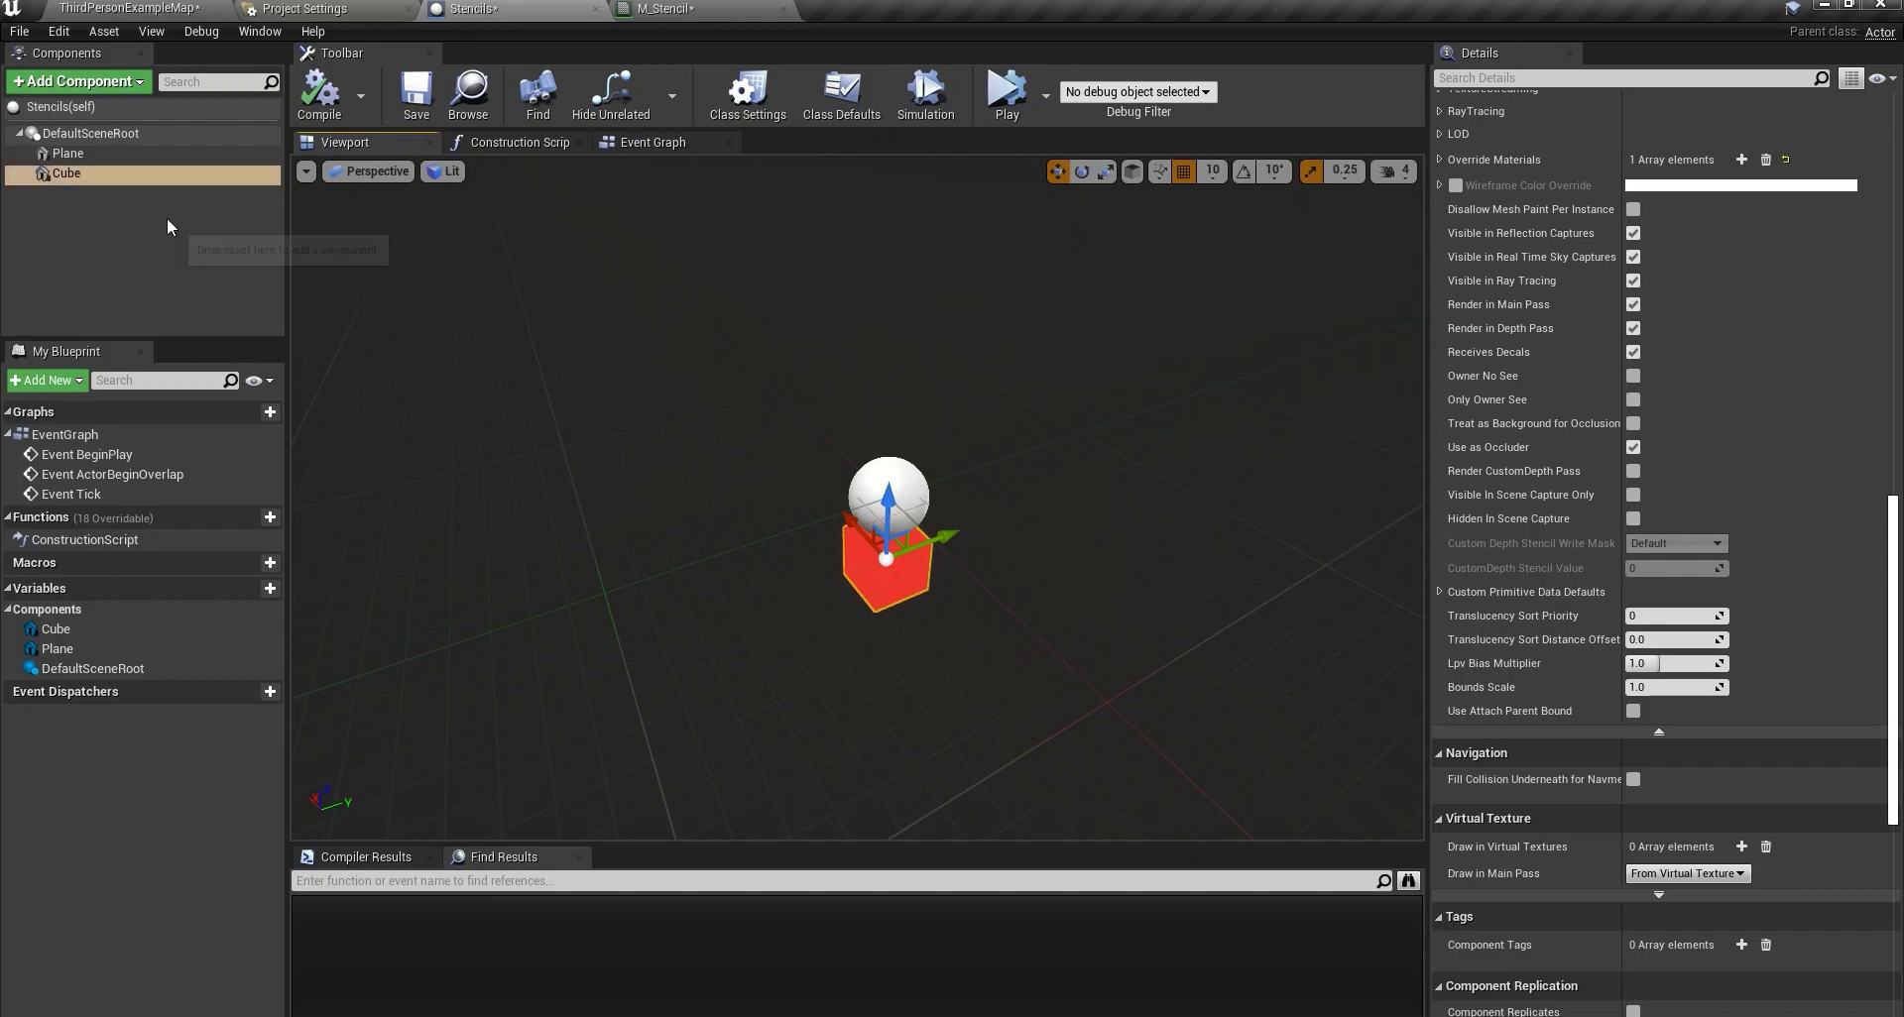
{"action": "left_click", "coordinate": [73, 215]}
{"action": "left_click", "coordinate": [56, 175]}
Switch to the ThirdPersonExampleMap level and search the placeable actors for "cub".
{"action": "left_click", "coordinate": [121, 82]}
{"action": "left_click", "coordinate": [87, 230]}
{"action": "left_click", "coordinate": [127, 10]}
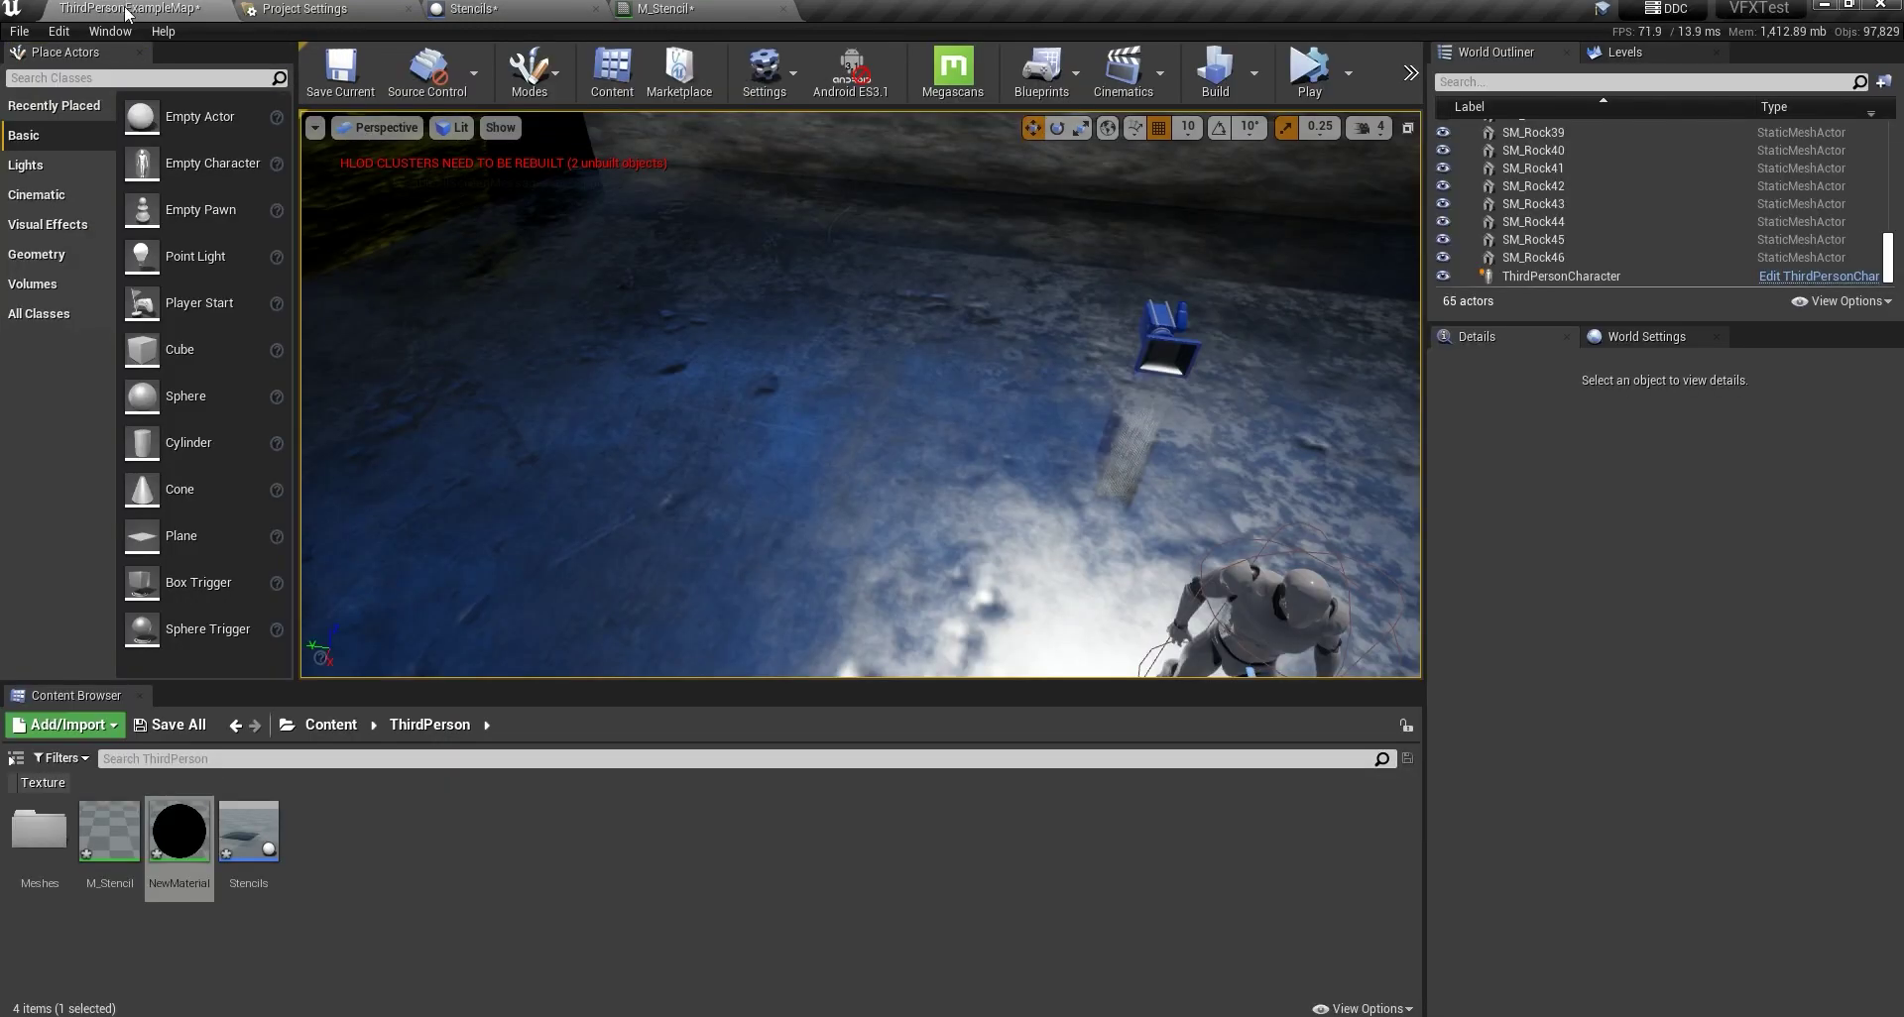
{"action": "left_click", "coordinate": [112, 78]}
{"action": "type", "text": "cub"}
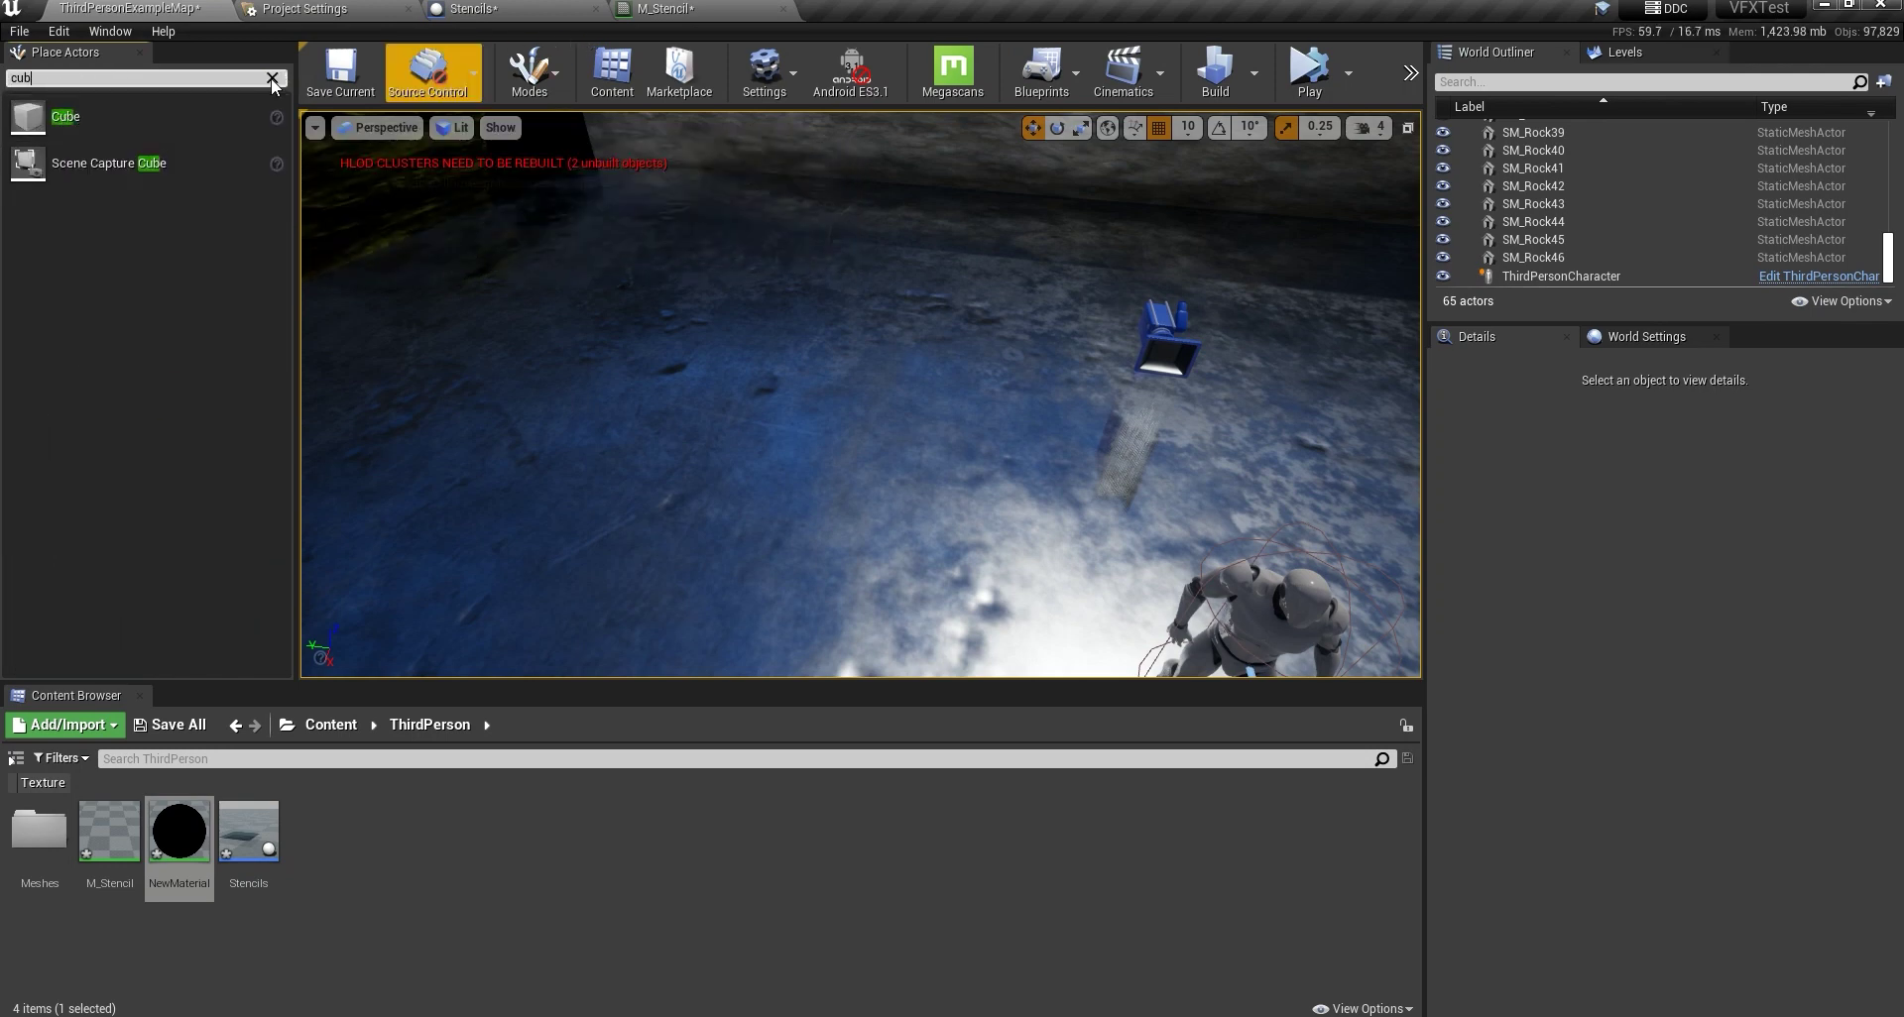
Return to the Stencils blueprint and examine how the Plane sits relative to the Cube.
{"action": "left_click", "coordinate": [523, 10]}
{"action": "left_click", "coordinate": [75, 177]}
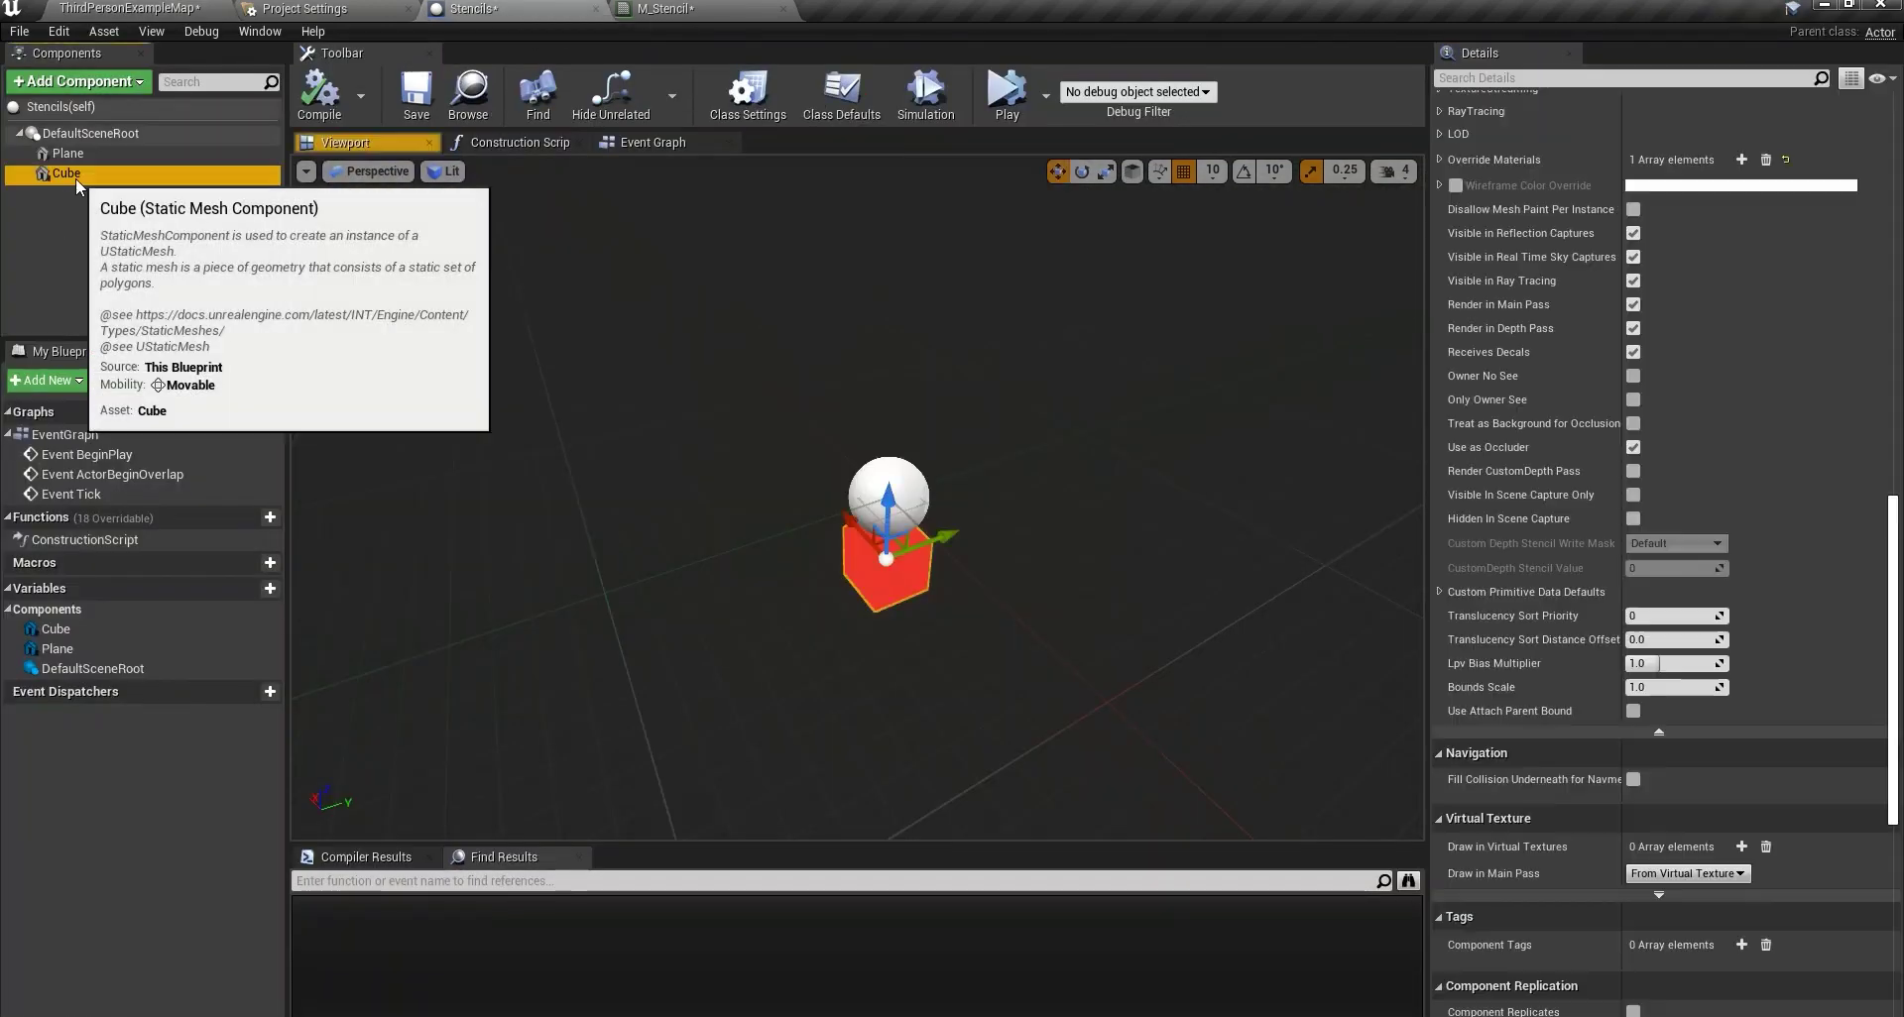
{"action": "left_click", "coordinate": [76, 184]}
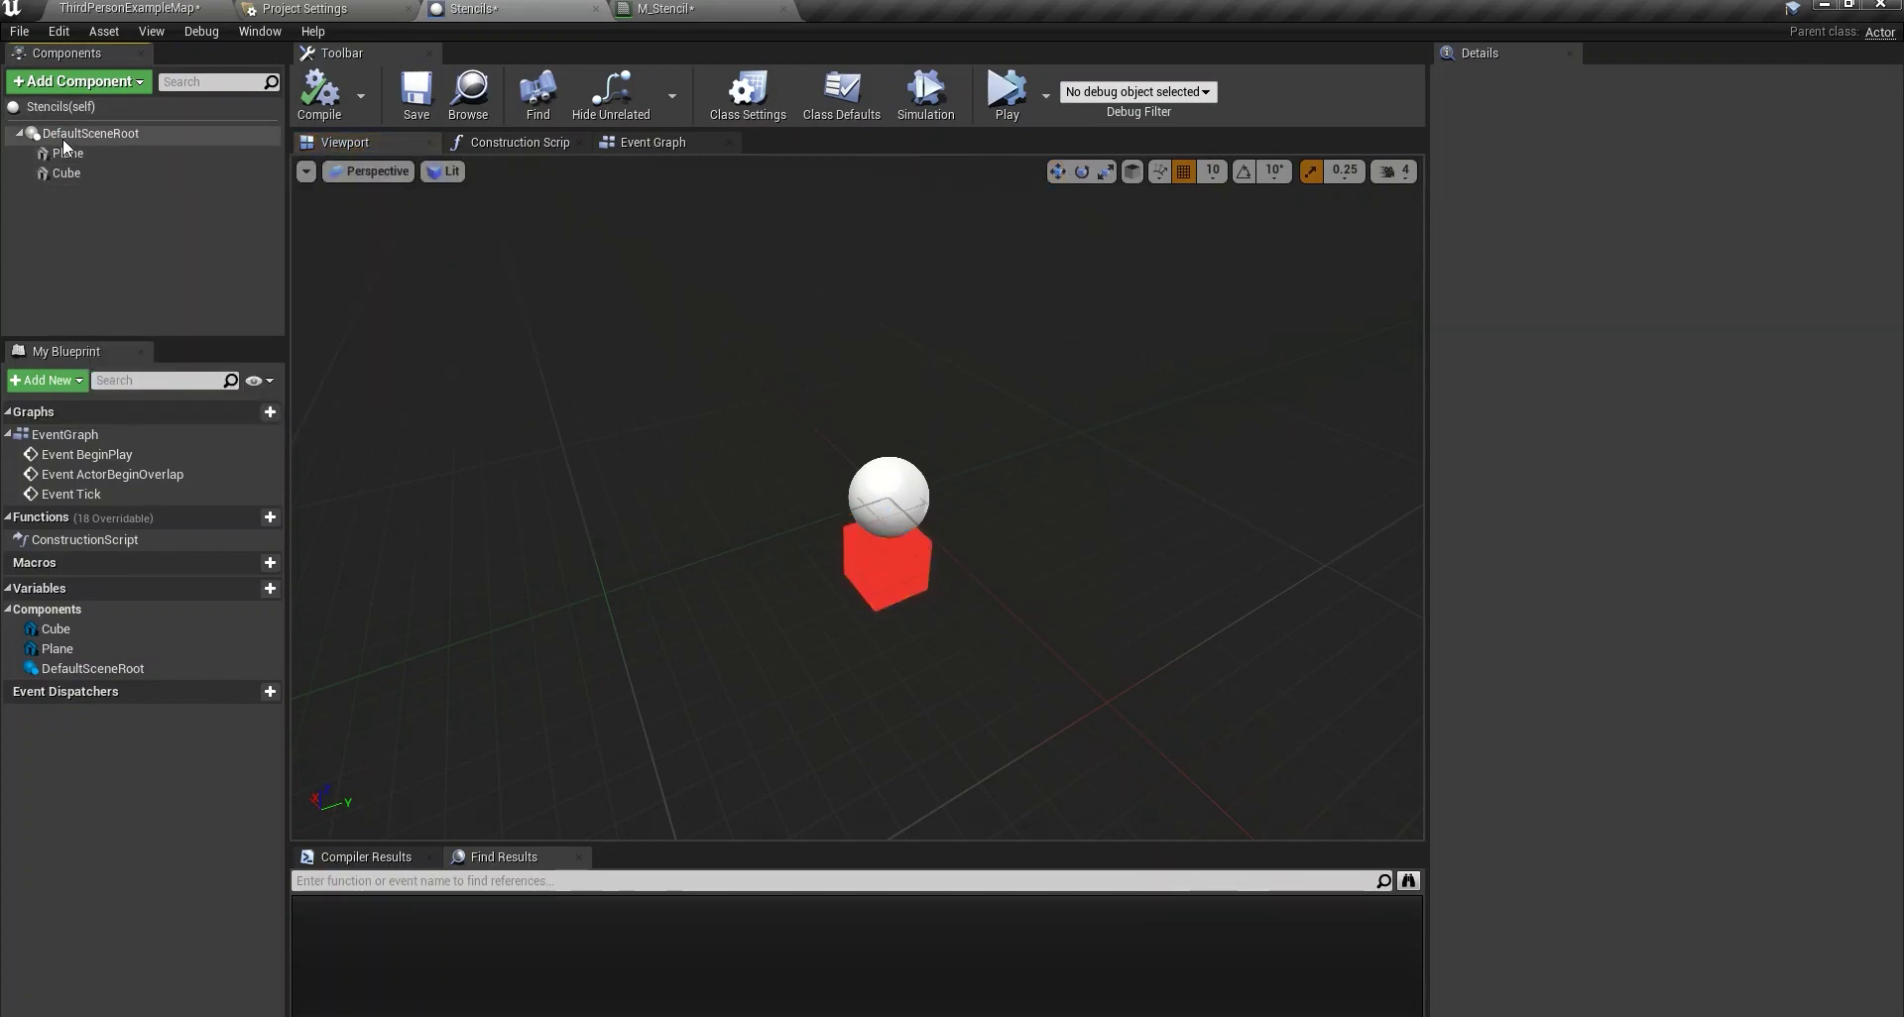
{"action": "right_click_drag", "start_coordinate": [694, 476], "coordinate": [725, 431]}
{"action": "left_click", "coordinate": [109, 157]}
{"action": "right_click_drag", "start_coordinate": [848, 469], "coordinate": [976, 545]}
{"action": "middle_click_drag", "start_coordinate": [1051, 466], "coordinate": [1042, 392]}
{"action": "middle_click_drag", "start_coordinate": [871, 580], "coordinate": [870, 654]}
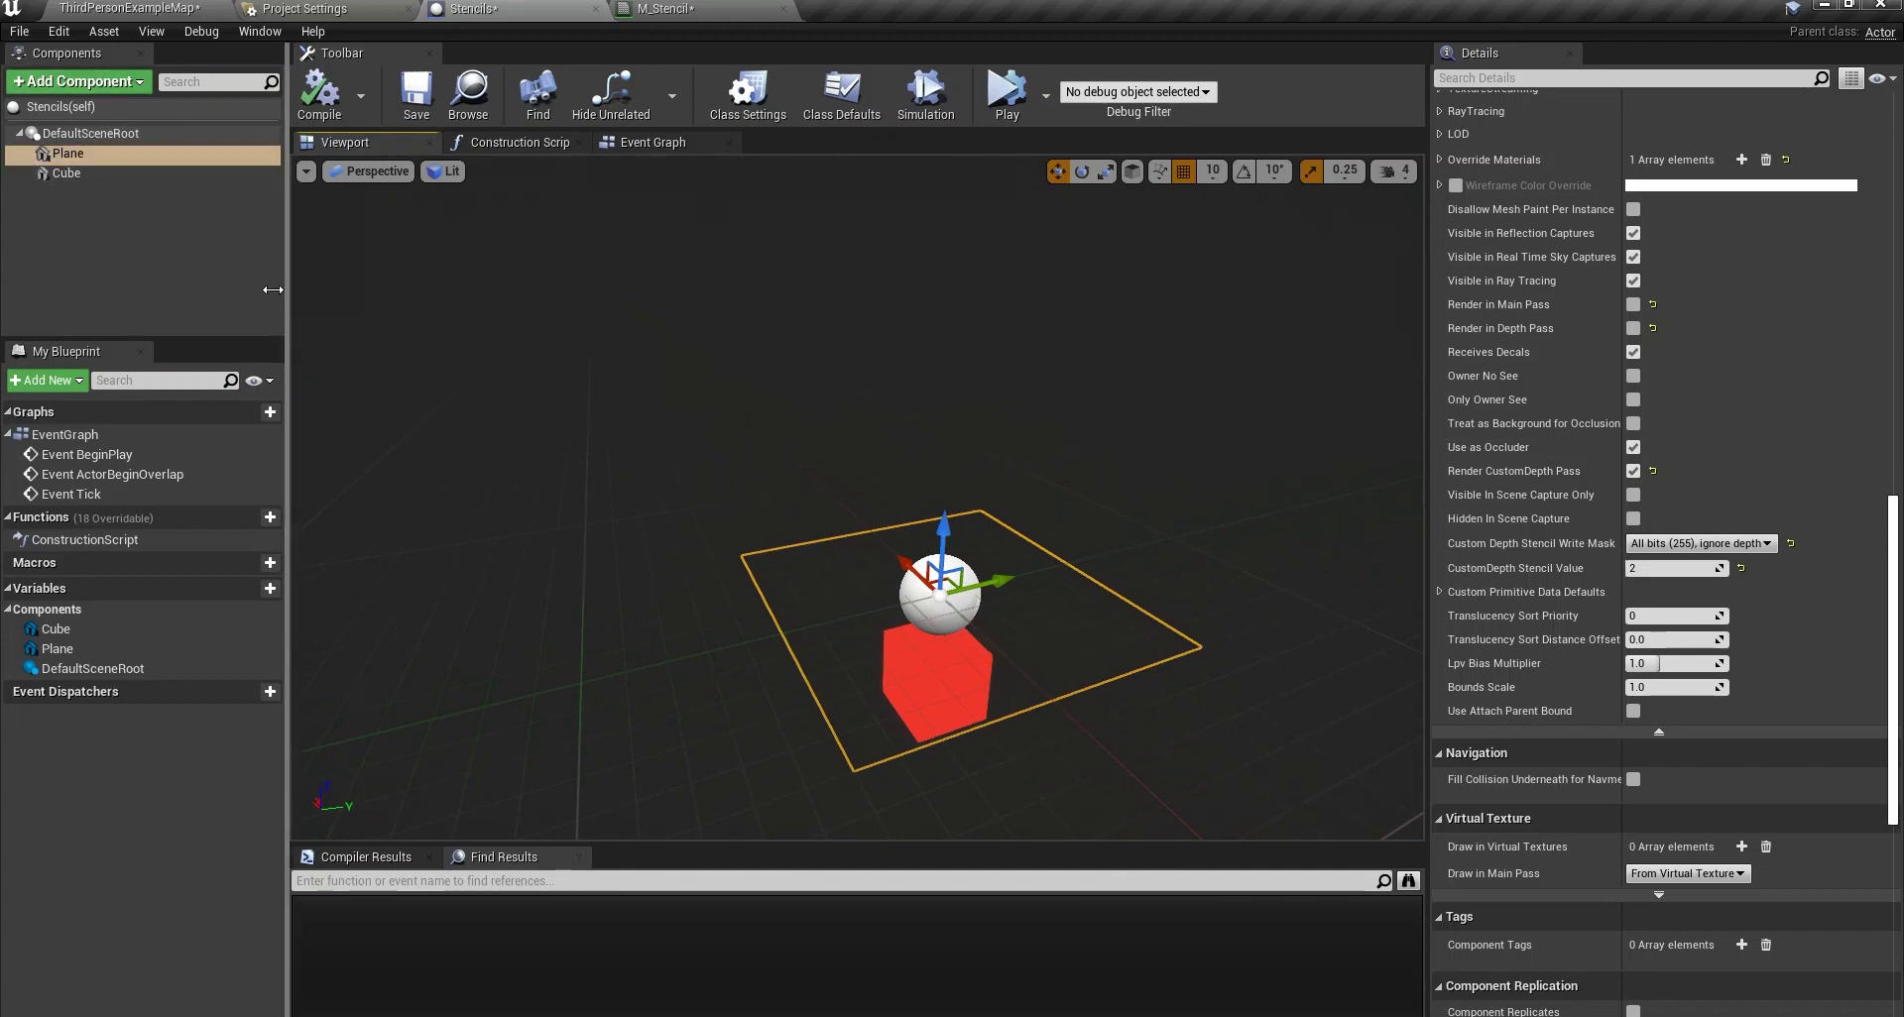
Review the Plane's material, render pass settings and the available Custom Depth Stencil Write Mask options.
{"action": "scroll", "coordinate": [1652, 528], "scroll_direction": "up", "scroll_amount": 15}
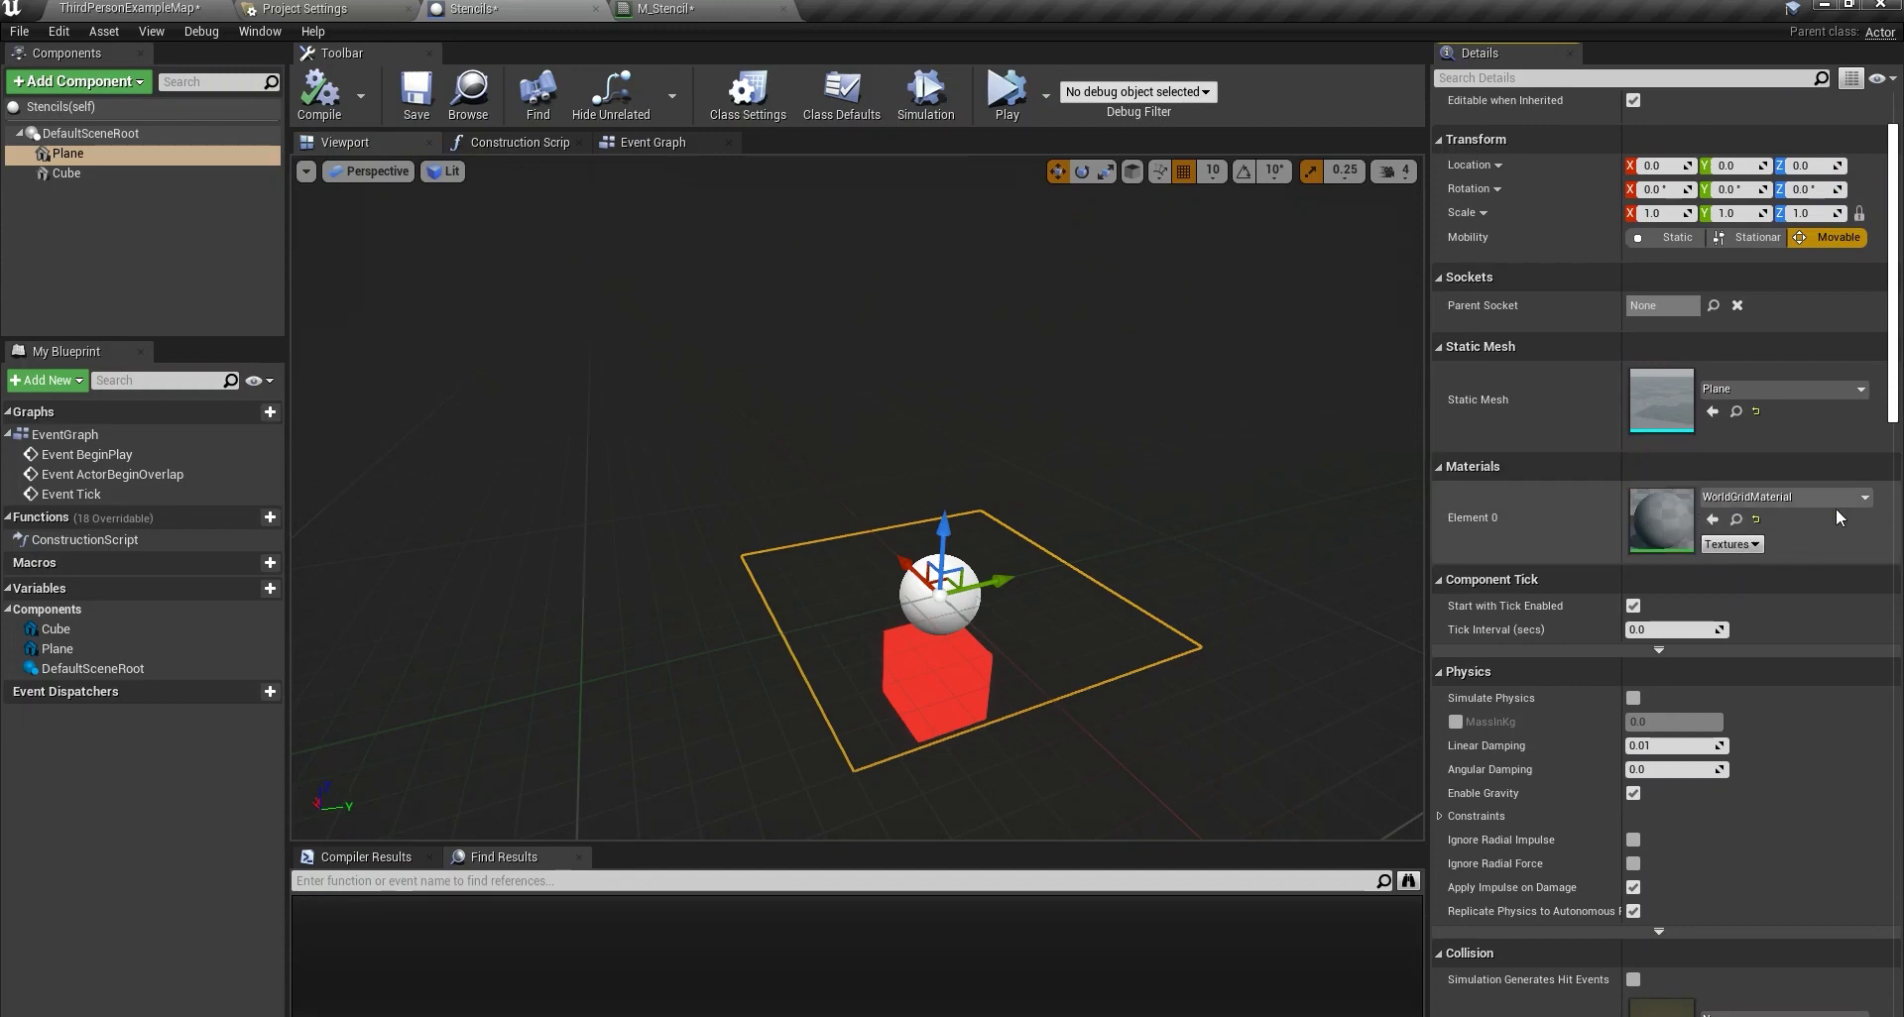
{"action": "scroll", "coordinate": [1700, 656], "scroll_direction": "down", "scroll_amount": 2}
{"action": "scroll", "coordinate": [1704, 675], "scroll_direction": "down", "scroll_amount": 4}
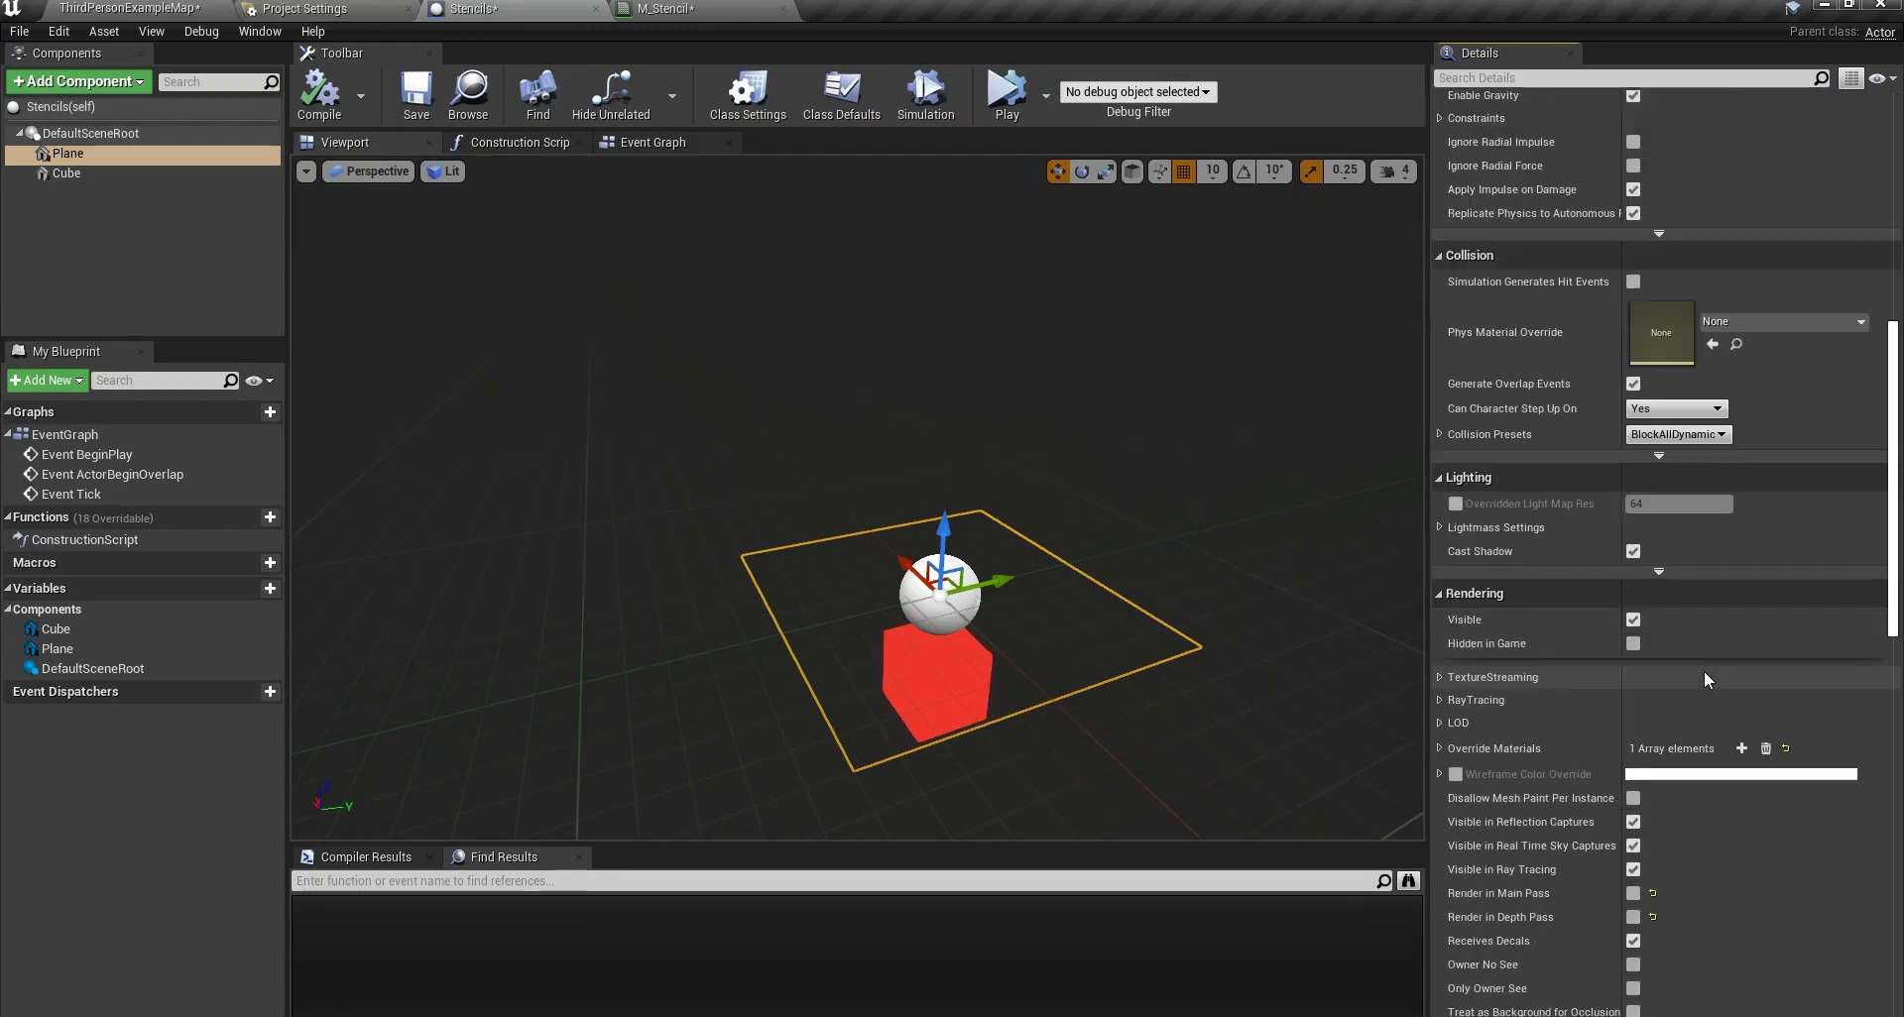
{"action": "scroll", "coordinate": [1890, 514], "scroll_direction": "up", "scroll_amount": 7}
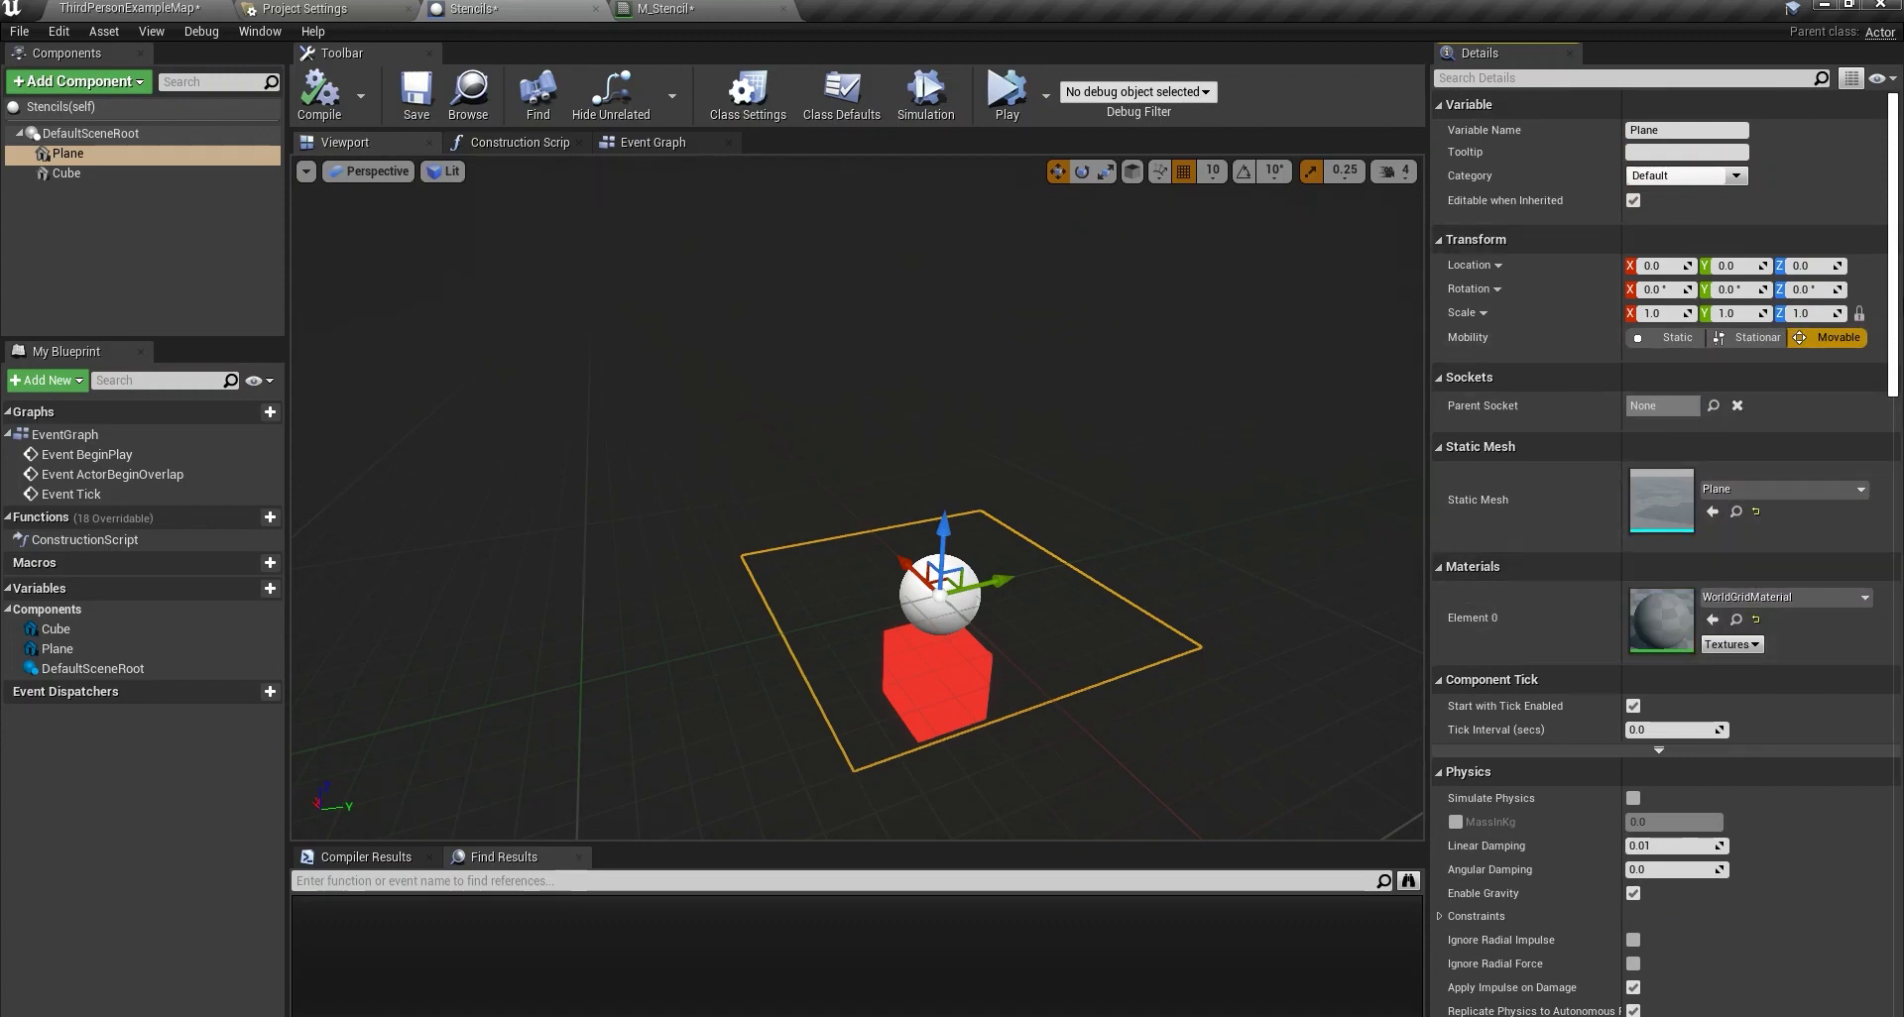
{"action": "left_click_drag", "start_coordinate": [1892, 288], "coordinate": [1884, 565]}
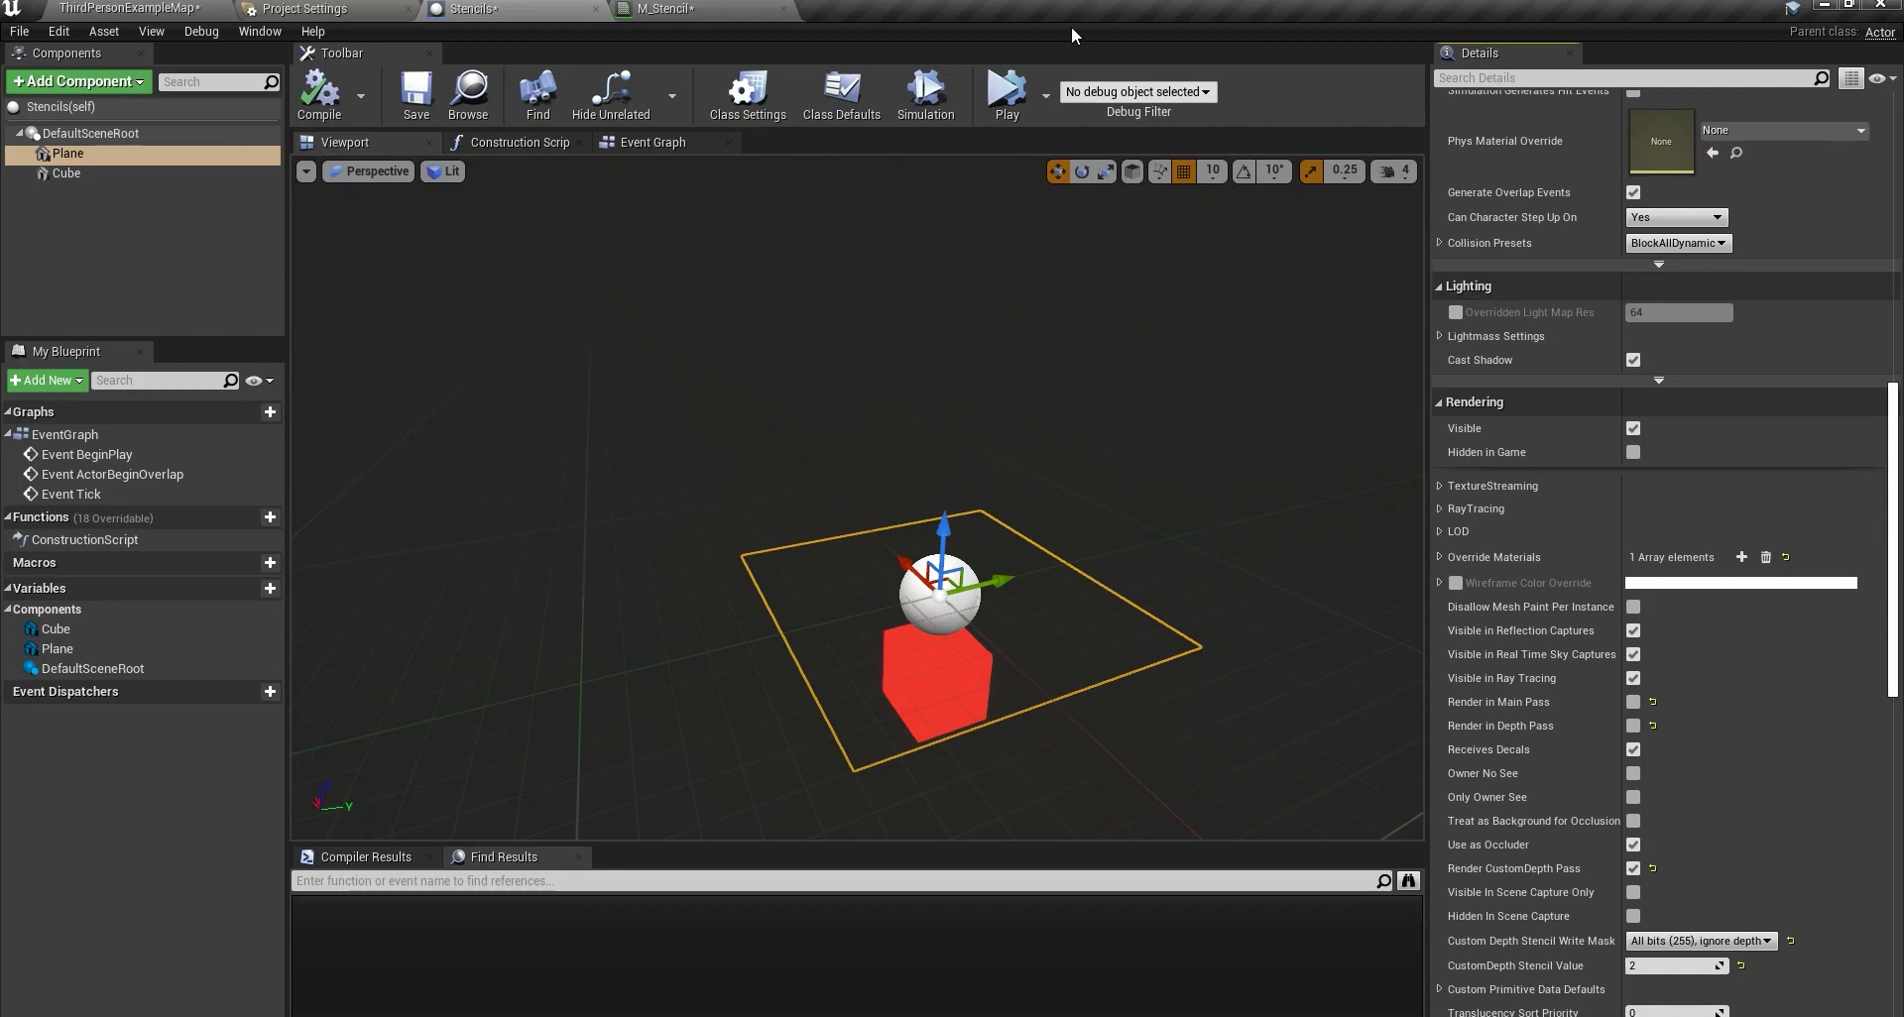
{"action": "mouse_move", "coordinate": [1487, 709]}
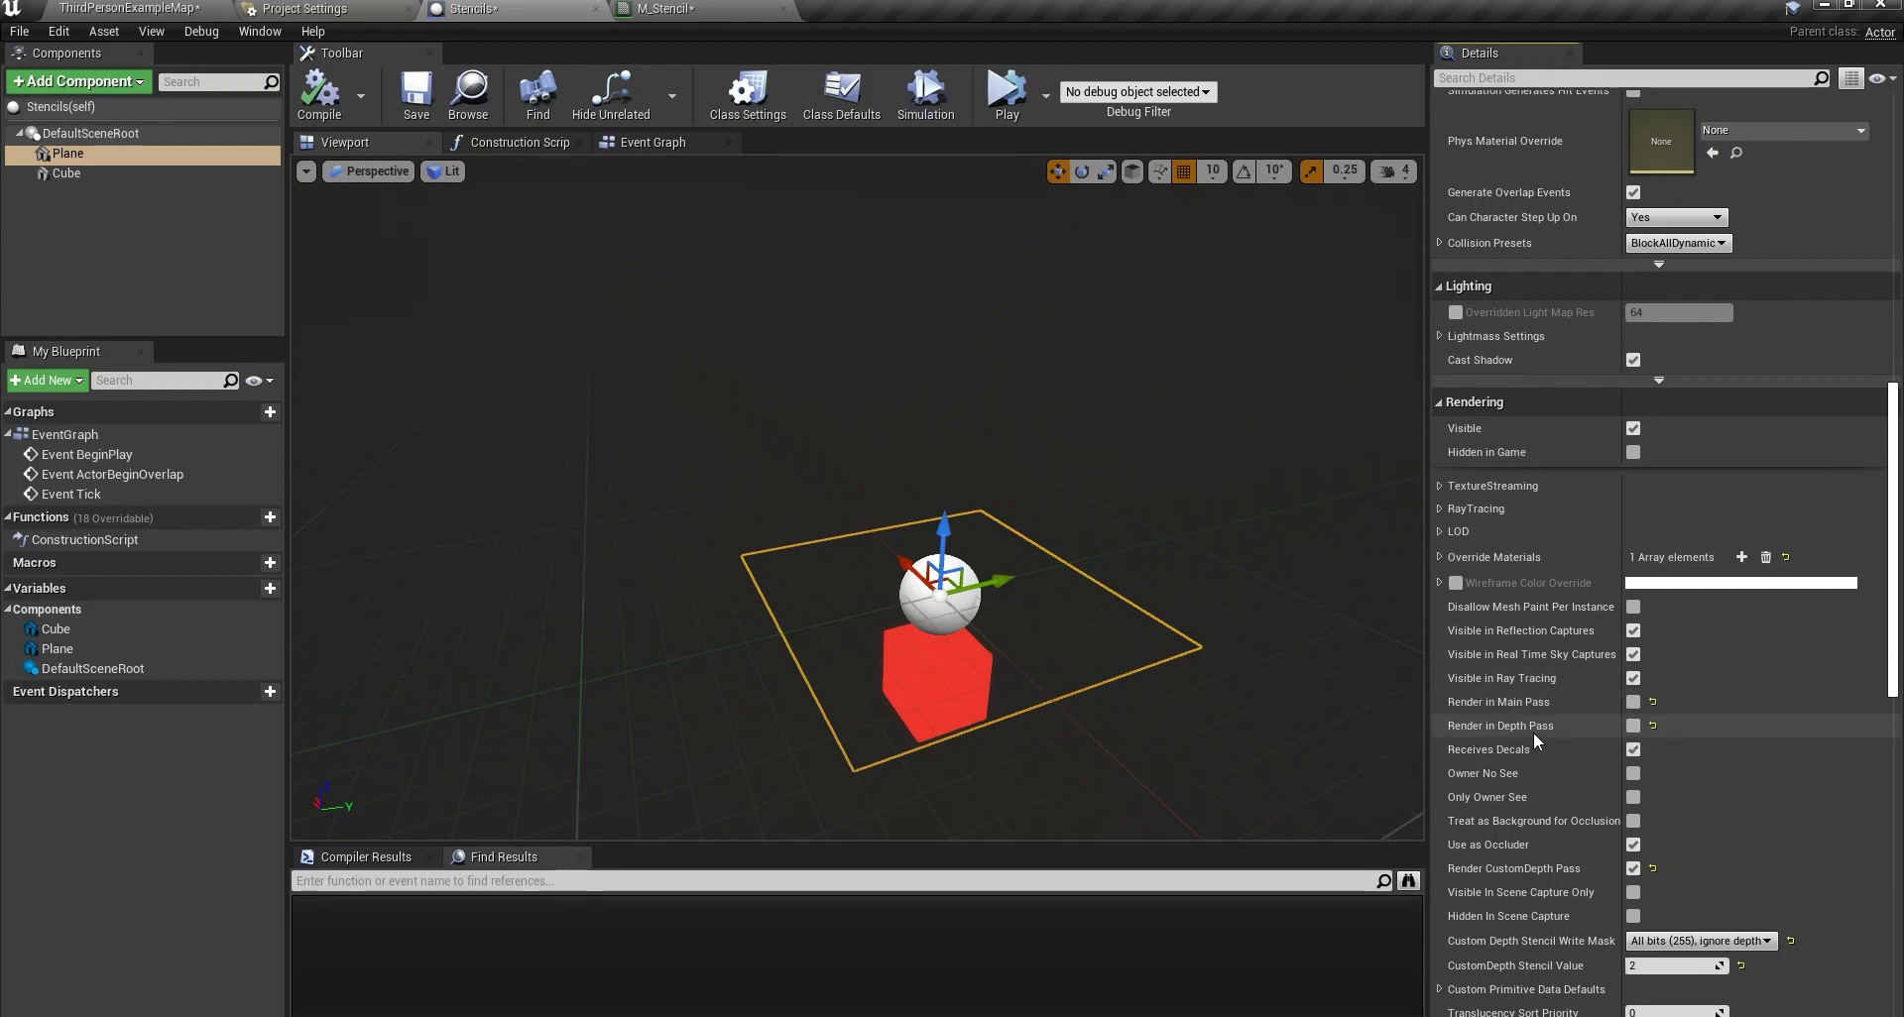
{"action": "scroll", "coordinate": [1719, 741], "scroll_direction": "down", "scroll_amount": 3}
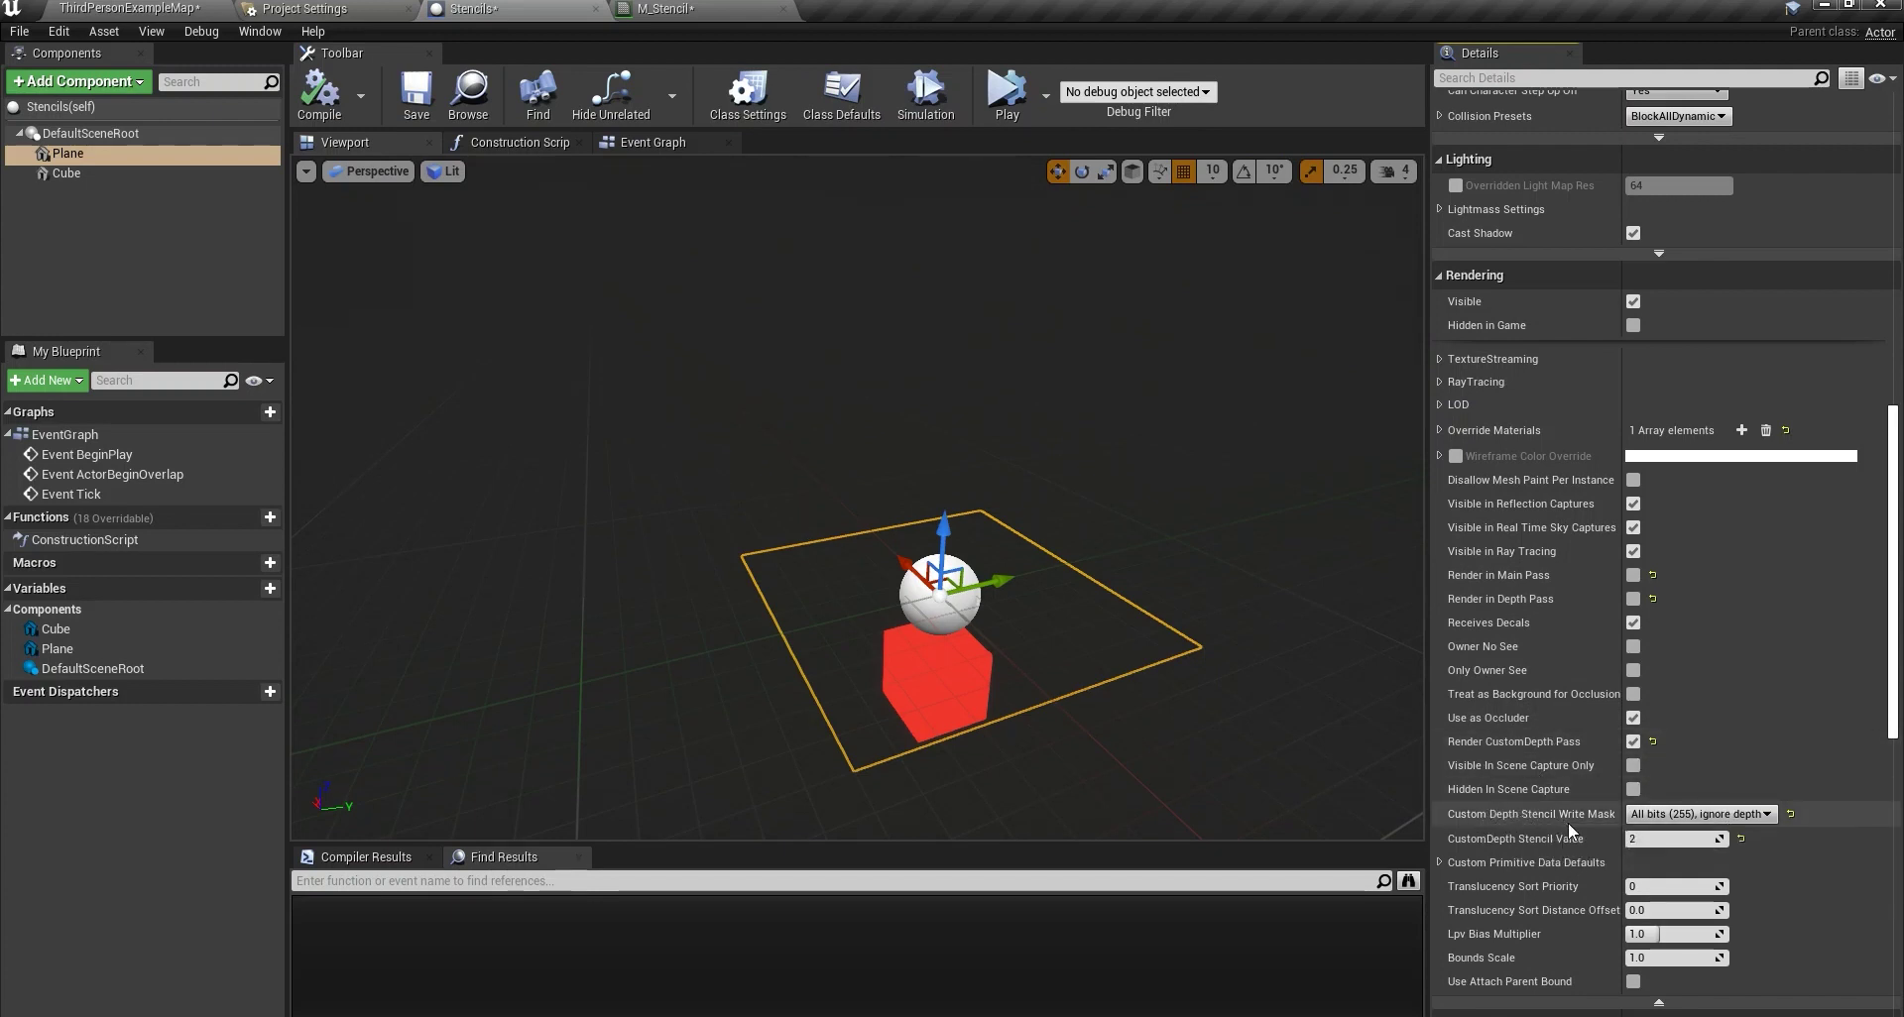
{"action": "left_click", "coordinate": [1683, 824]}
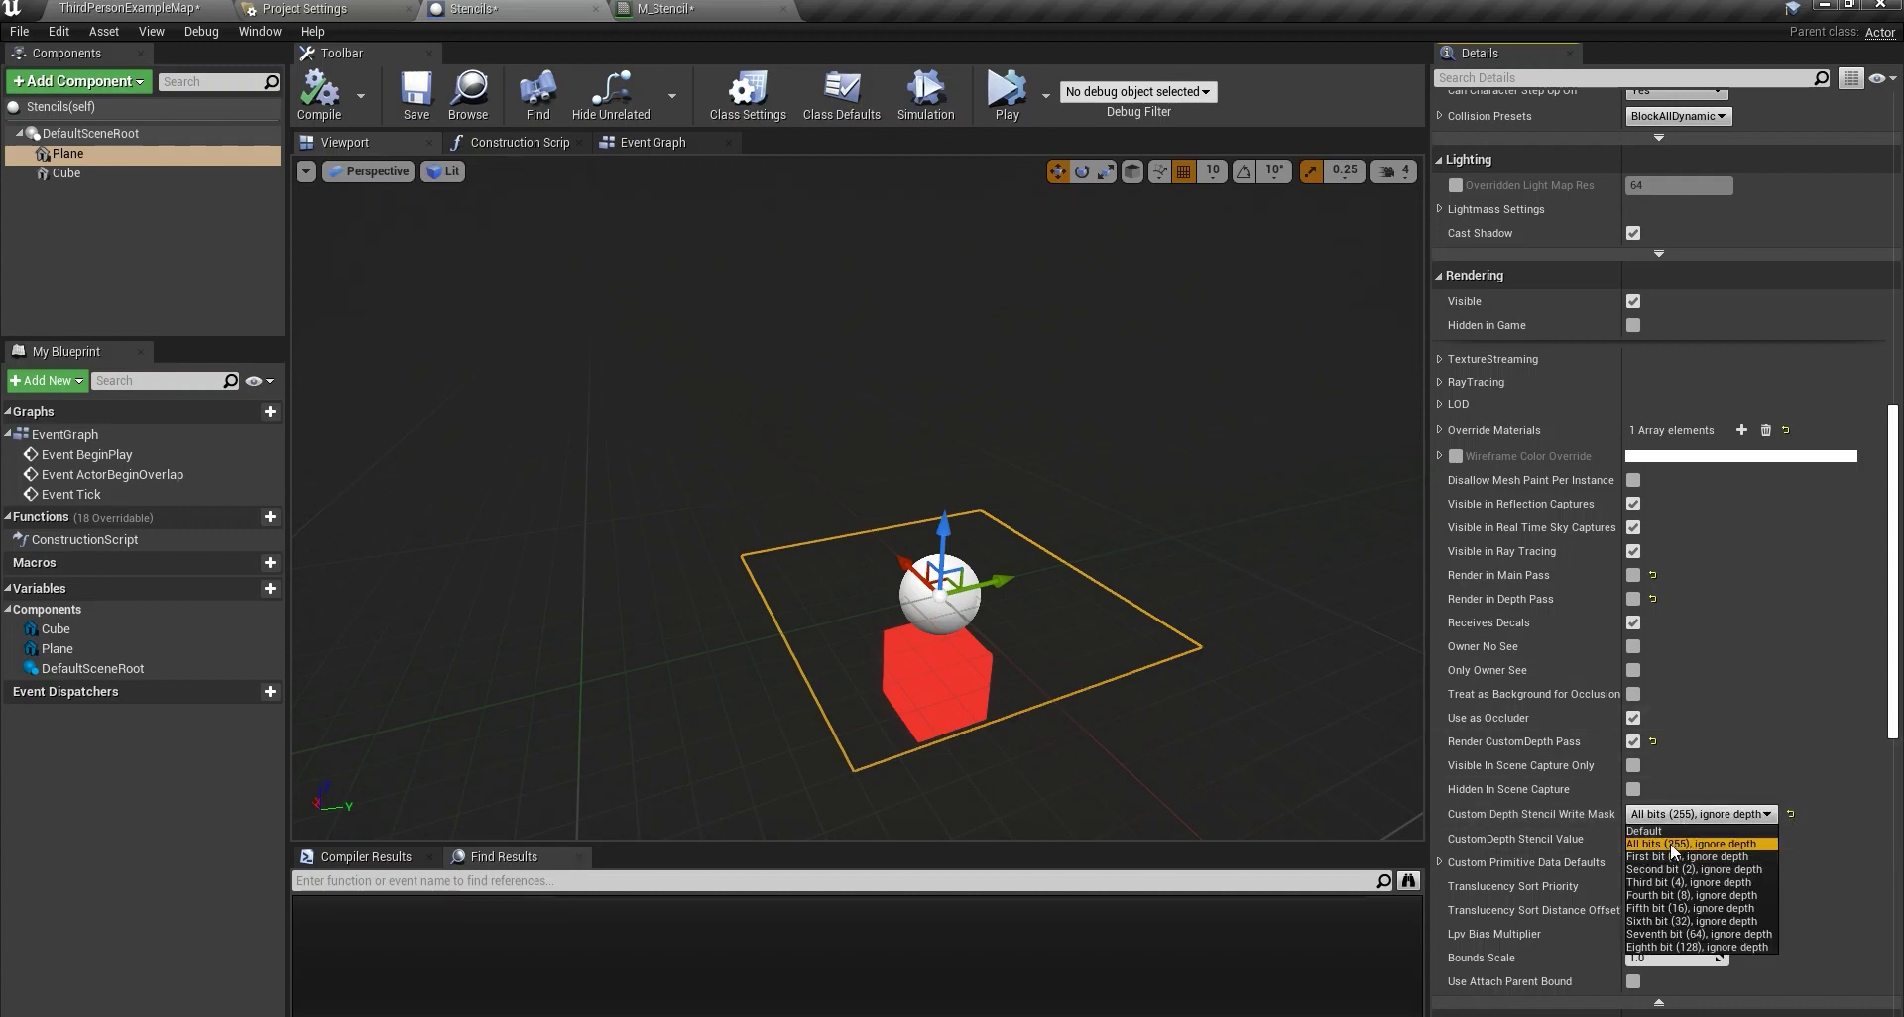
{"action": "left_click", "coordinate": [1887, 715]}
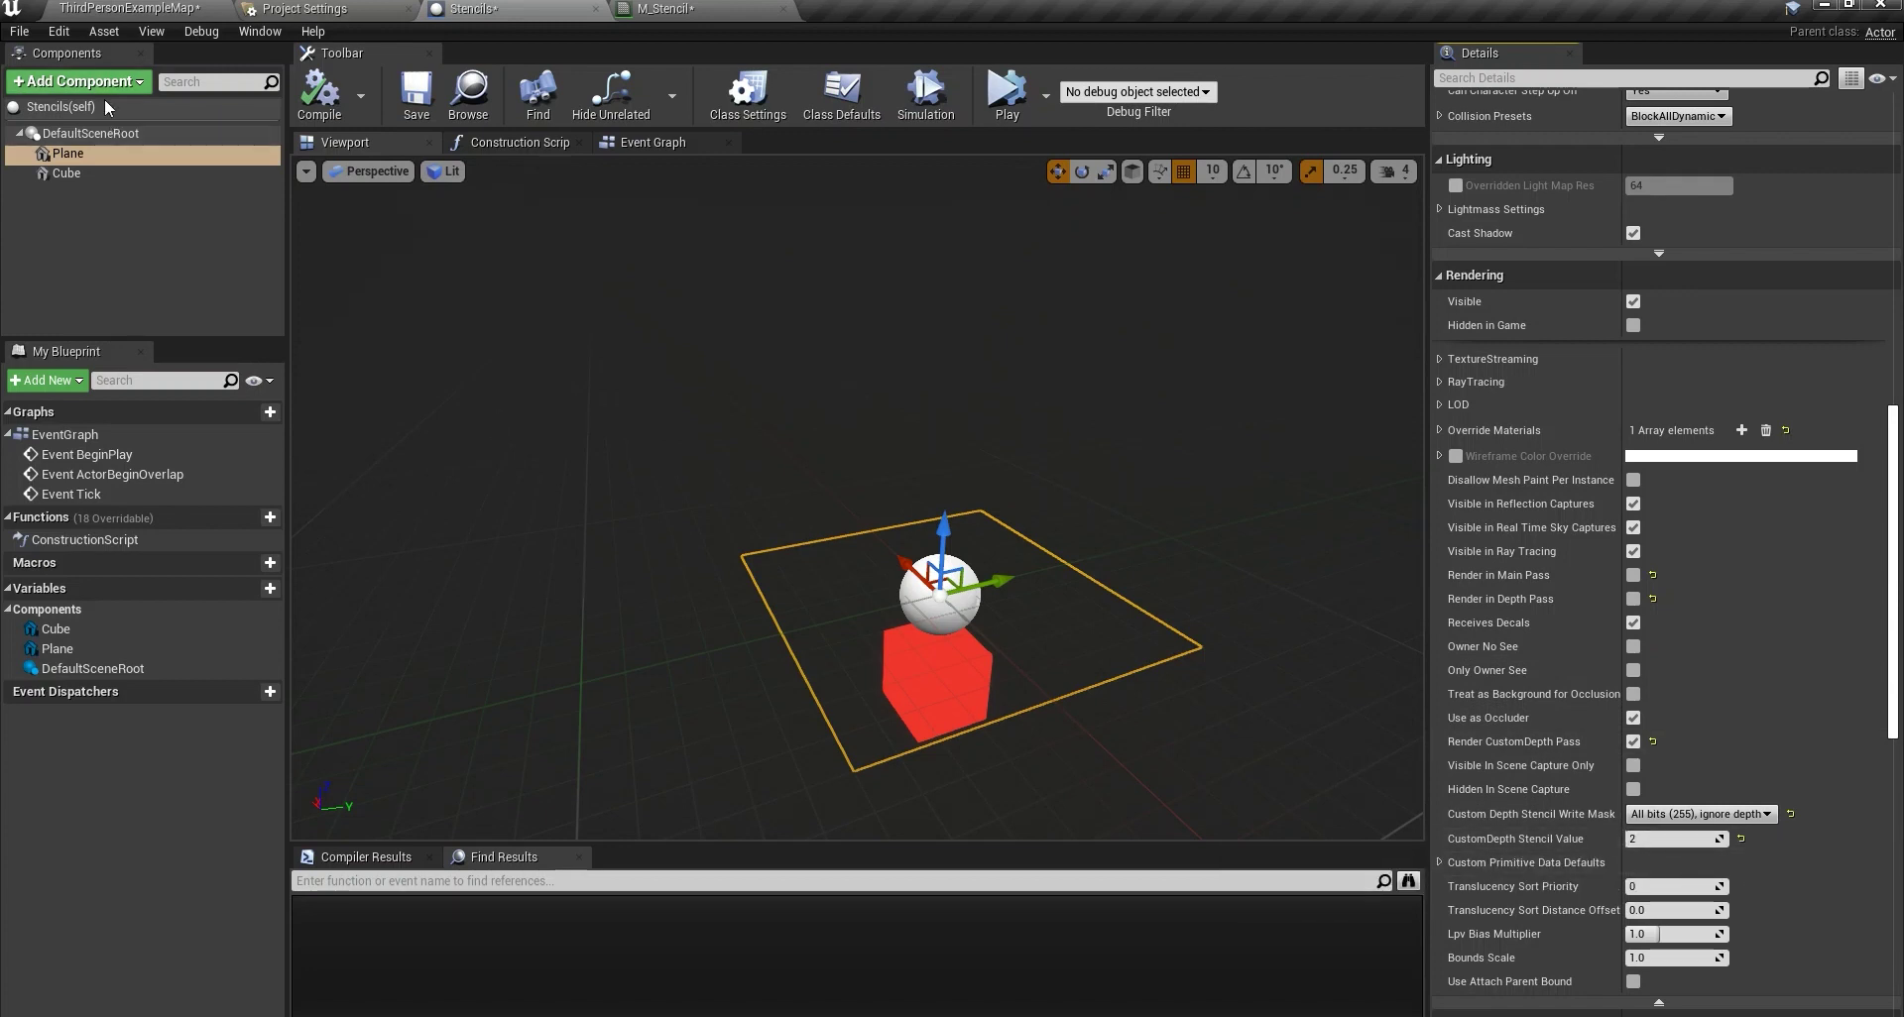
Open the M_Stencil material assigned to the Cube and examine its material settings and node graph.
{"action": "left_click", "coordinate": [100, 173]}
{"action": "mouse_move", "coordinate": [987, 650]}
{"action": "right_mouse_down"}
{"action": "mouse_move", "coordinate": [937, 744]}
{"action": "mouse_move", "coordinate": [893, 763]}
{"action": "mouse_move", "coordinate": [942, 649]}
{"action": "mouse_move", "coordinate": [888, 719]}
{"action": "mouse_move", "coordinate": [1006, 644]}
{"action": "right_mouse_up"}
{"action": "scroll", "coordinate": [1672, 577], "scroll_direction": "up", "scroll_amount": 15}
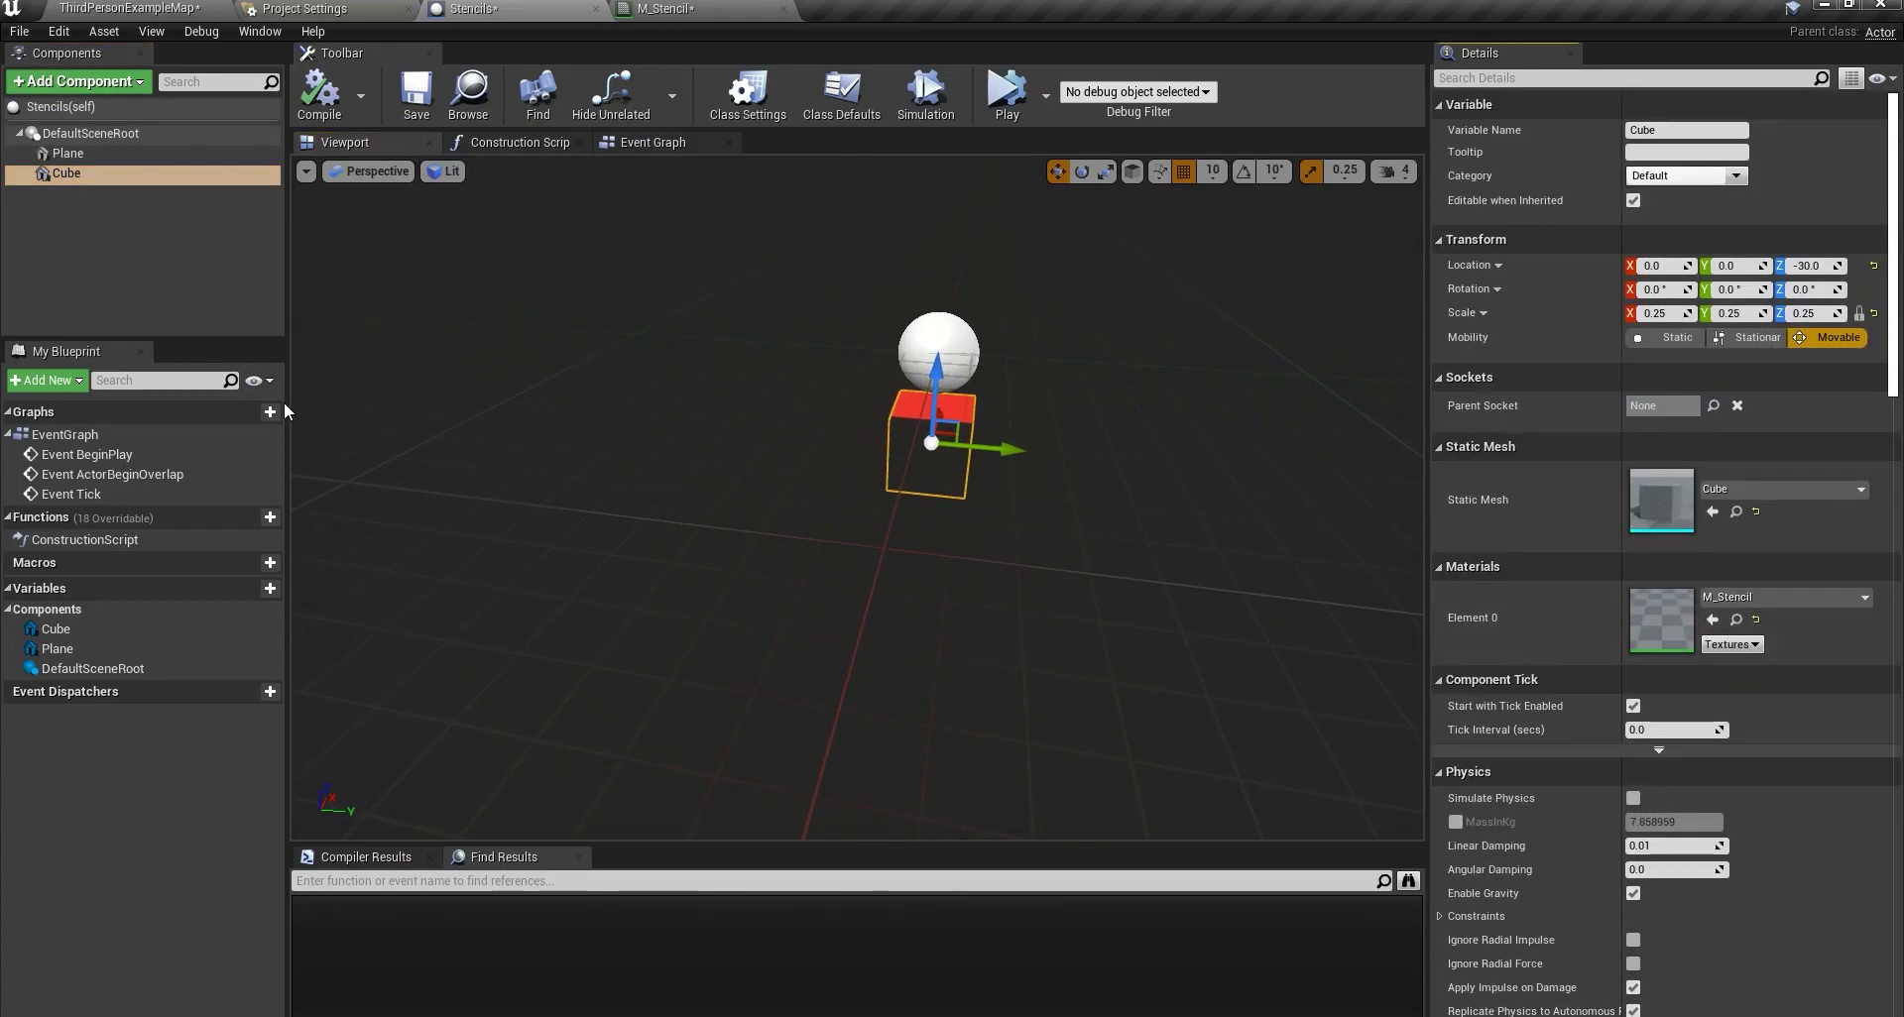
{"action": "double_click", "coordinate": [1666, 622]}
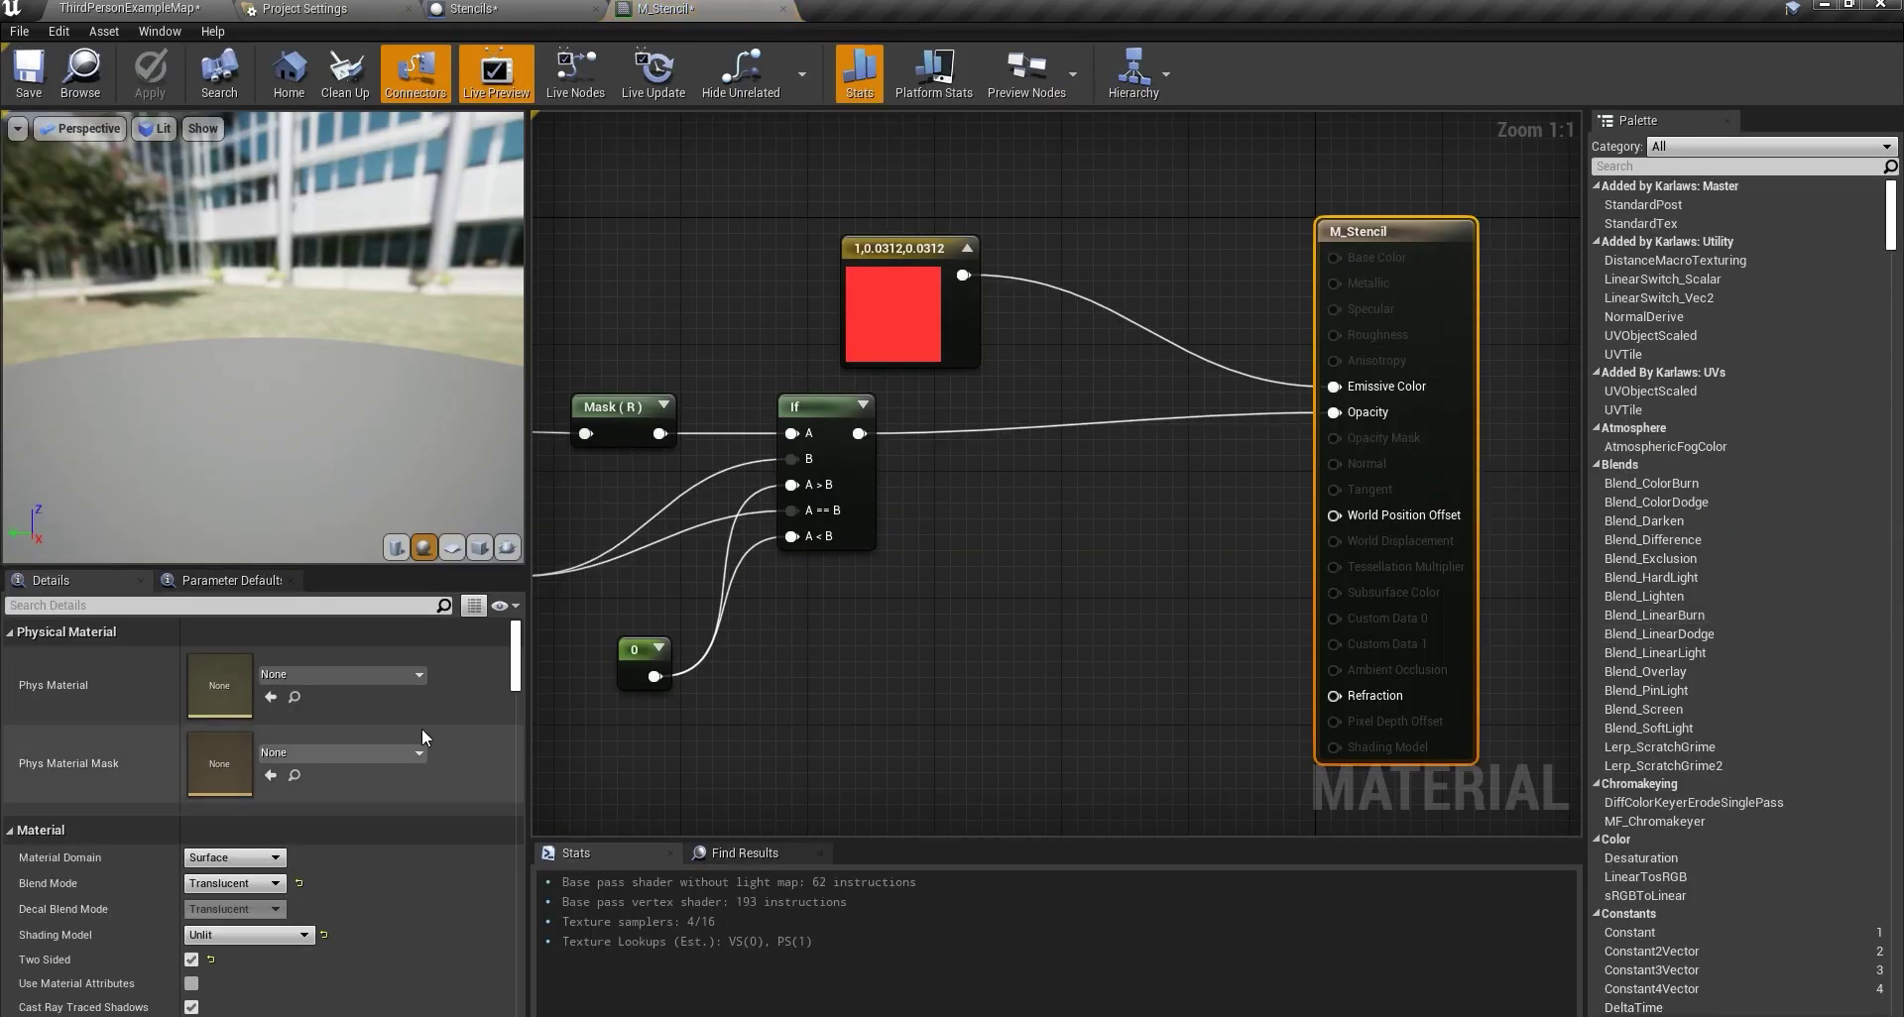
{"action": "scroll", "coordinate": [297, 872], "scroll_direction": "down", "scroll_amount": 2}
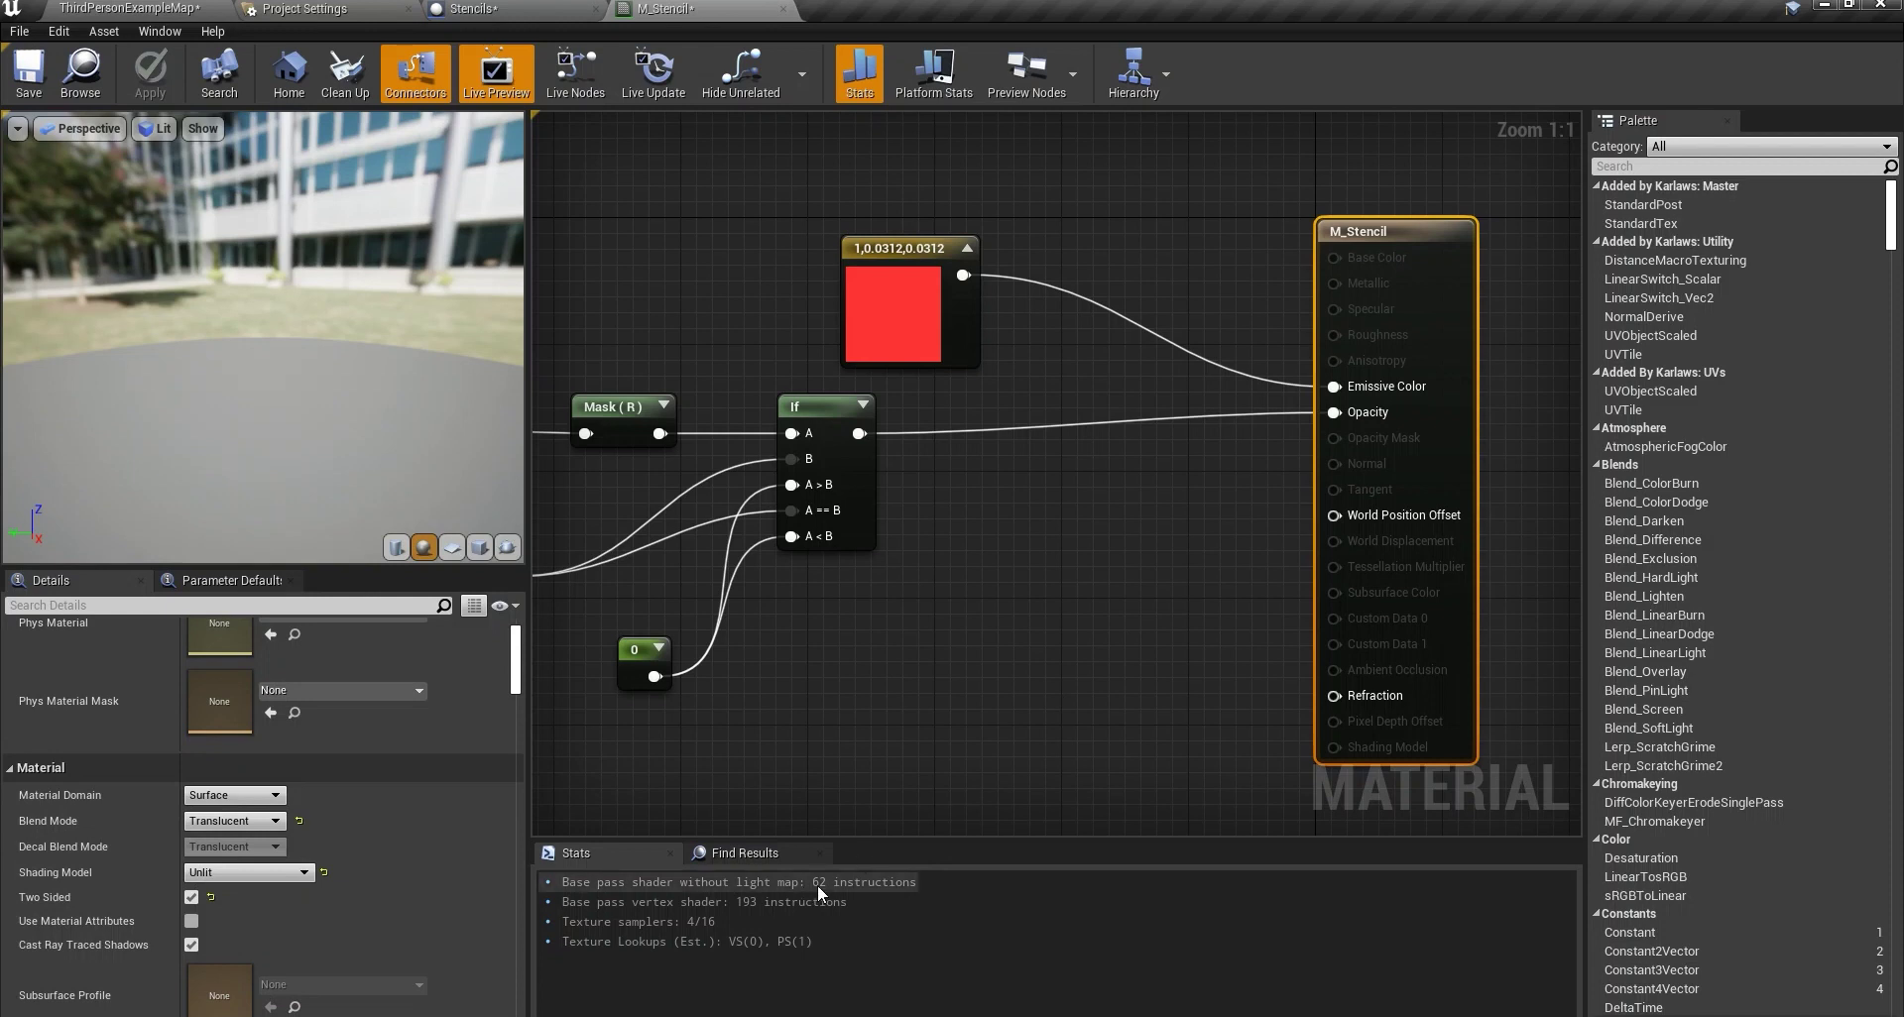
{"action": "right_click_drag", "start_coordinate": [858, 669], "coordinate": [1228, 625]}
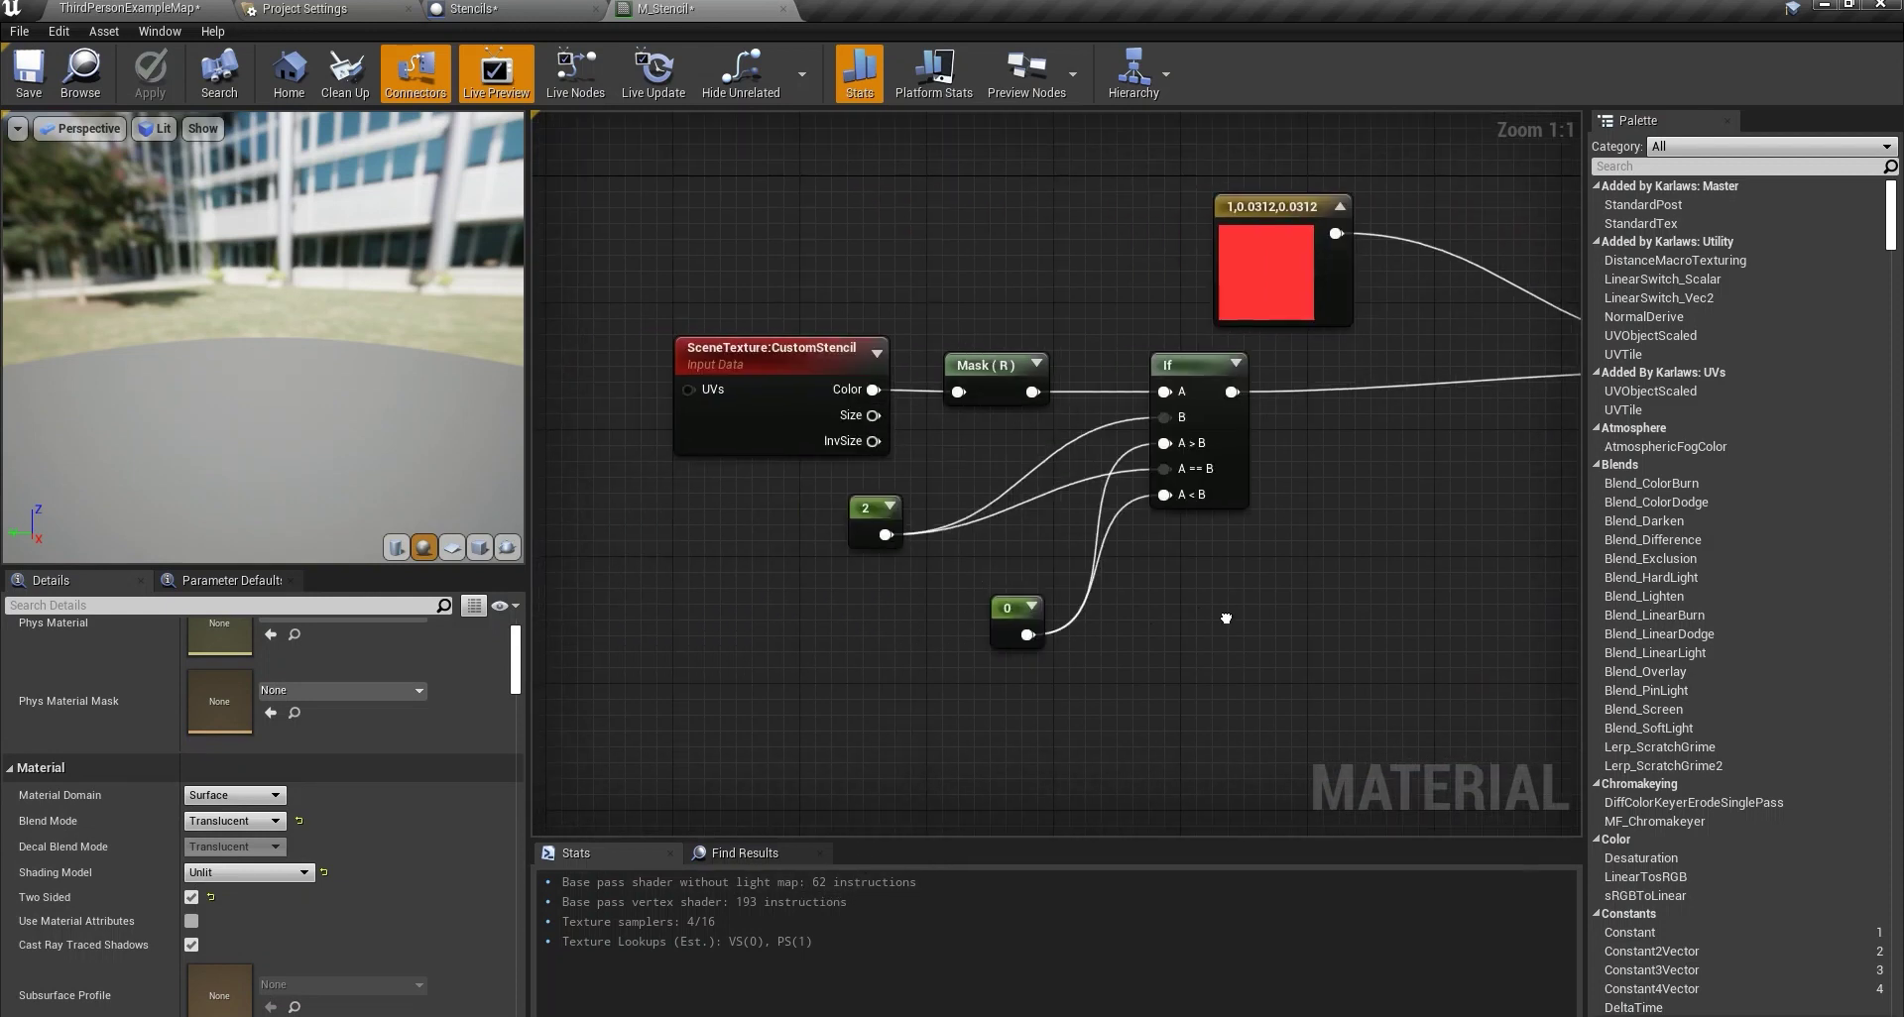
{"action": "right_click_drag", "start_coordinate": [759, 254], "coordinate": [947, 380]}
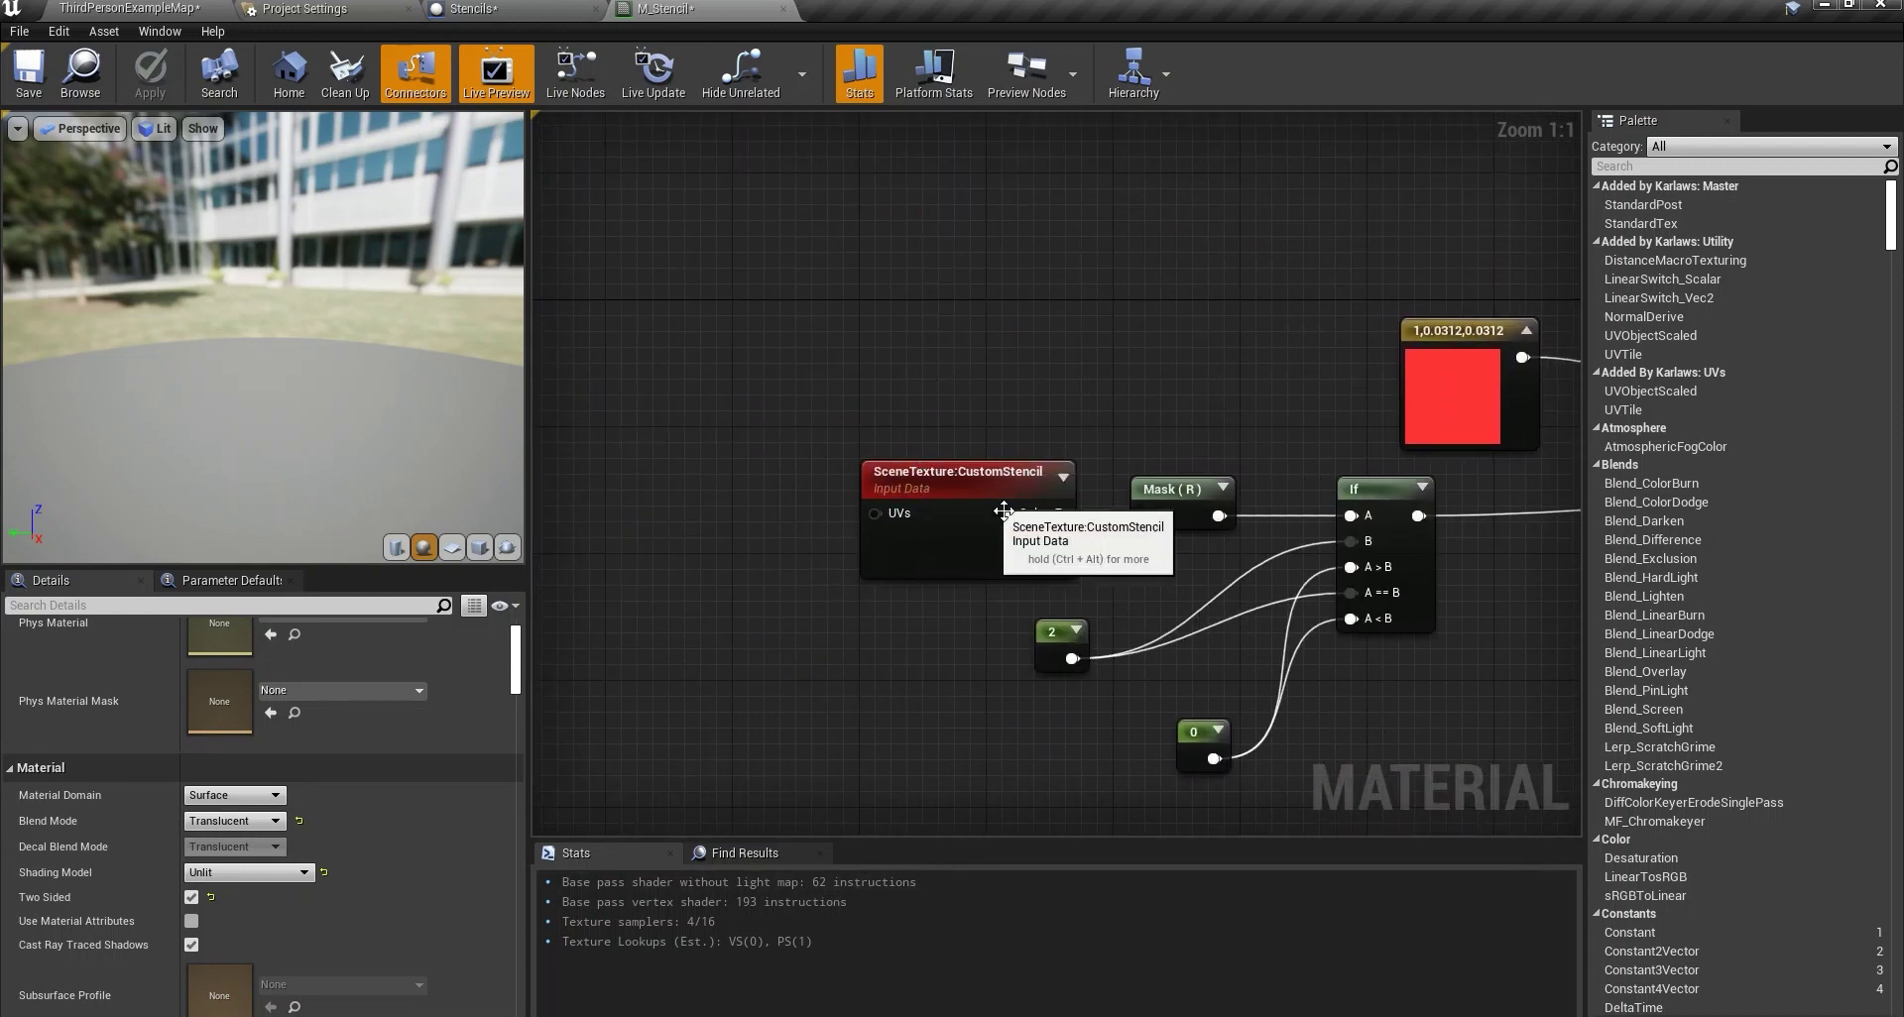
{"action": "right_click_drag", "start_coordinate": [1346, 734], "coordinate": [1169, 736]}
Add a trial SceneTexture node above the existing one, view its Scene Texture Id options and delete the node.
{"action": "right_click", "coordinate": [712, 283]}
{"action": "type", "text": "scene tex"}
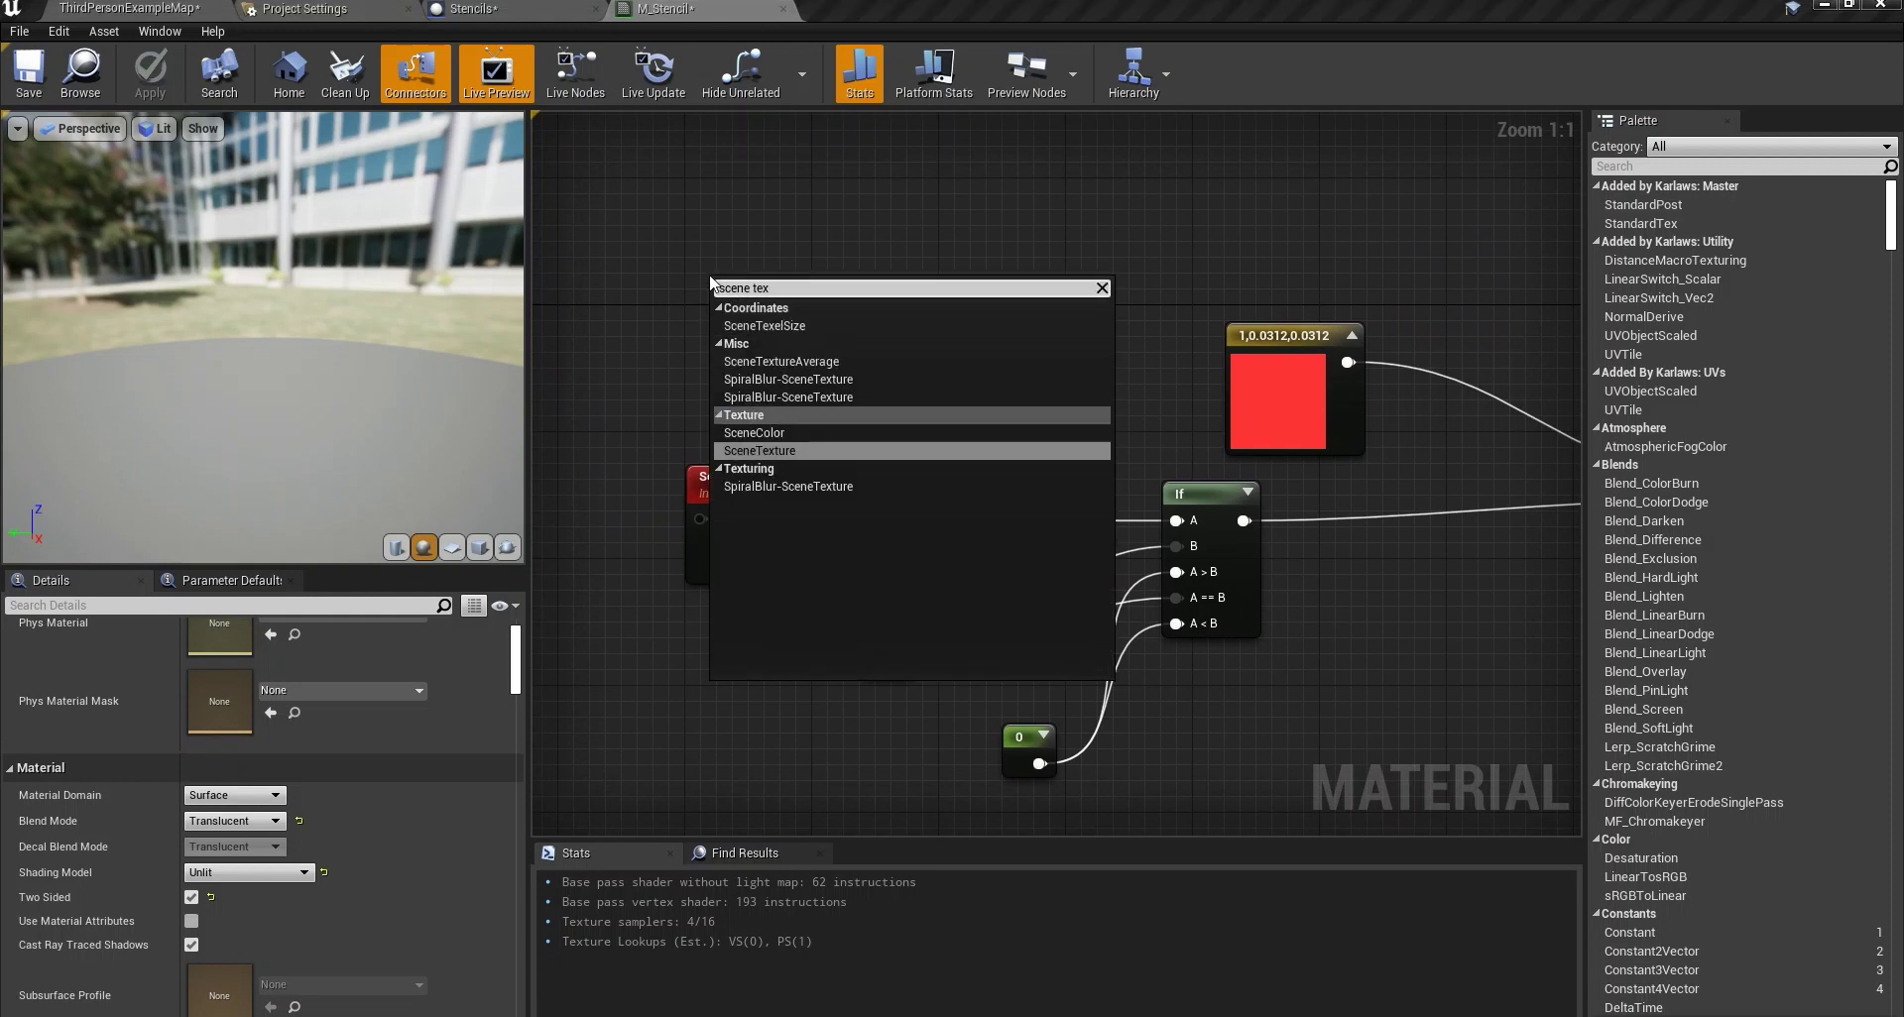
{"action": "left_click", "coordinate": [793, 451]}
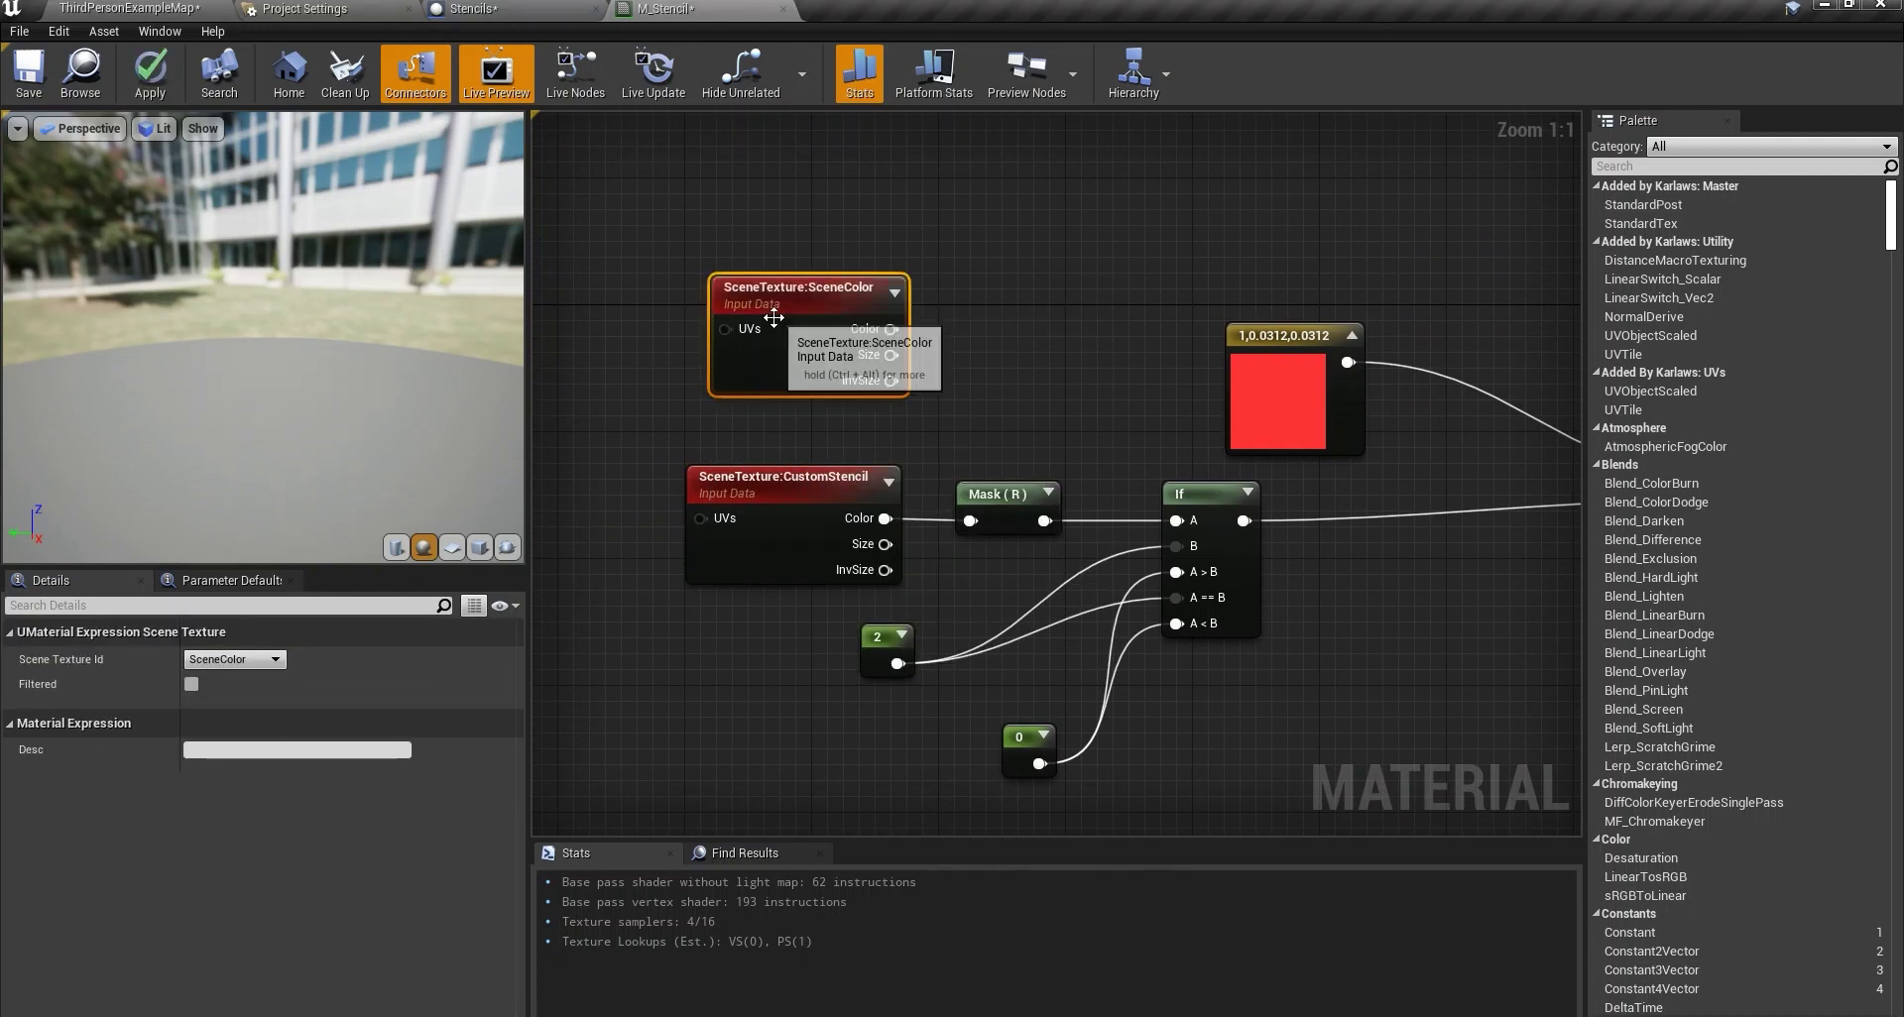
{"action": "left_click", "coordinate": [235, 659]}
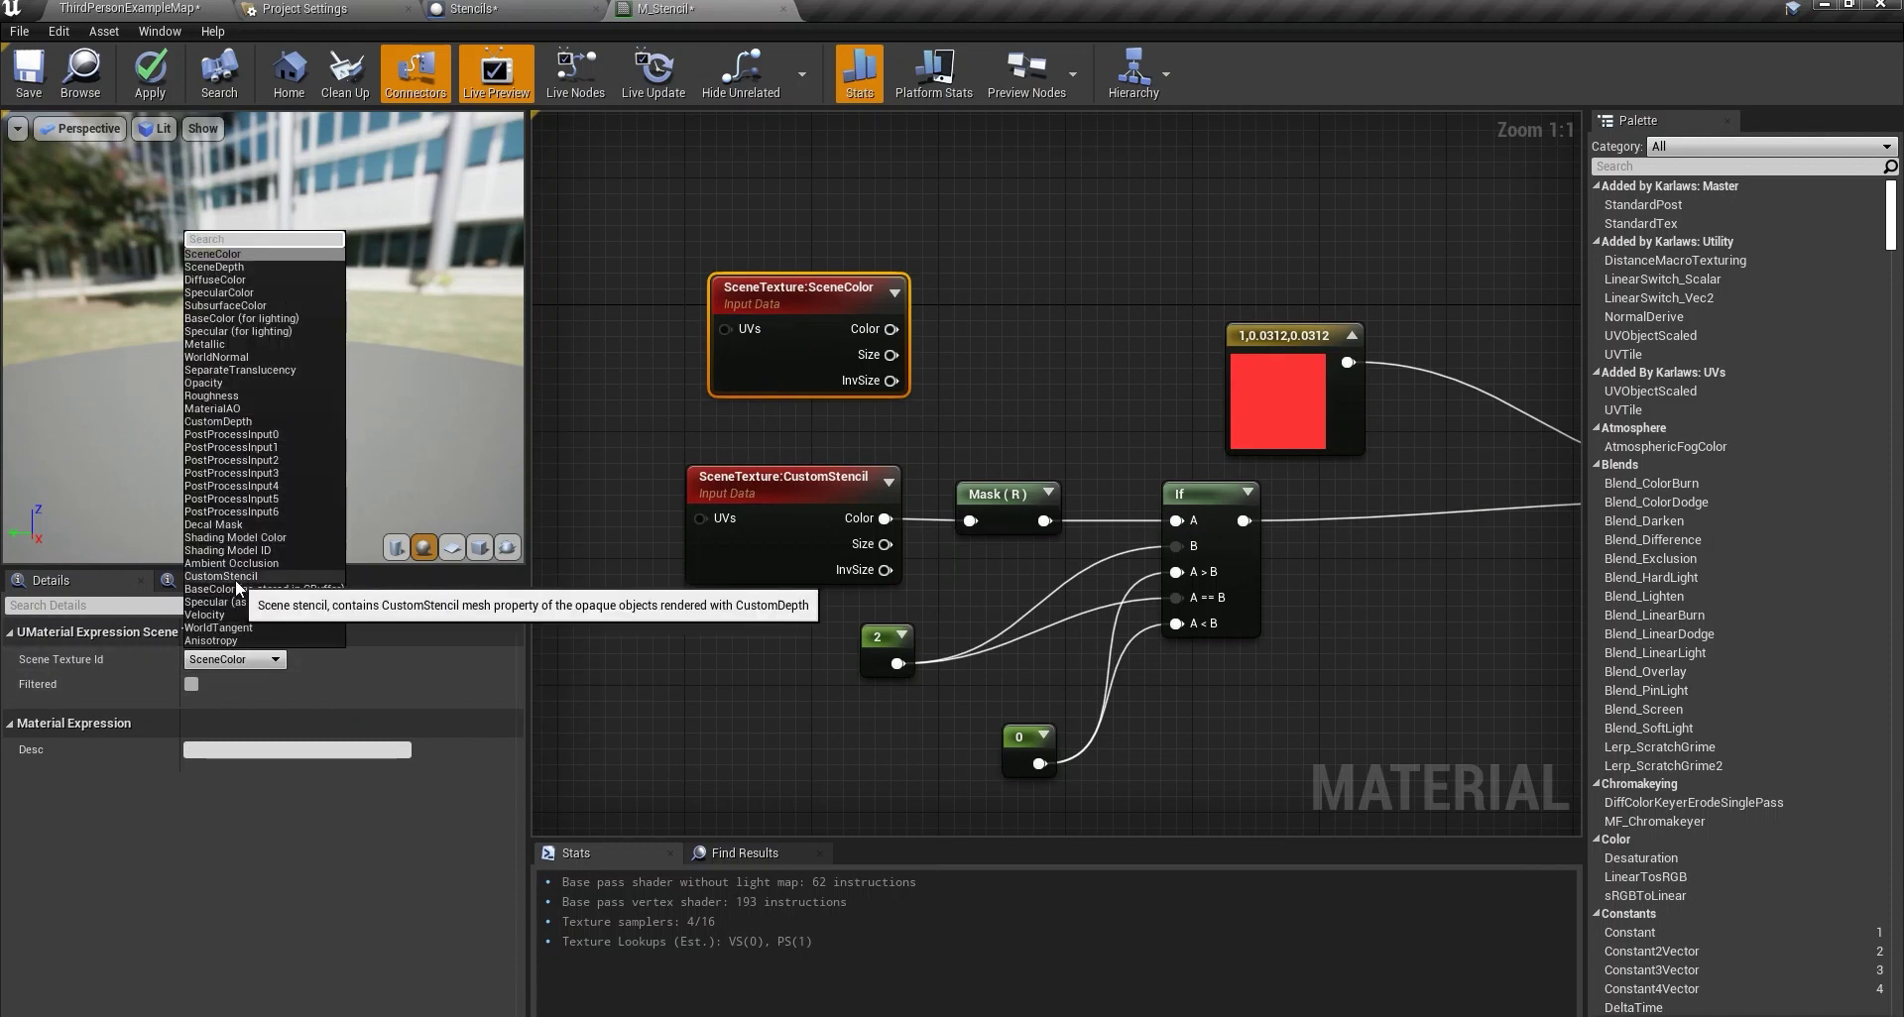
{"action": "left_click", "coordinate": [798, 346]}
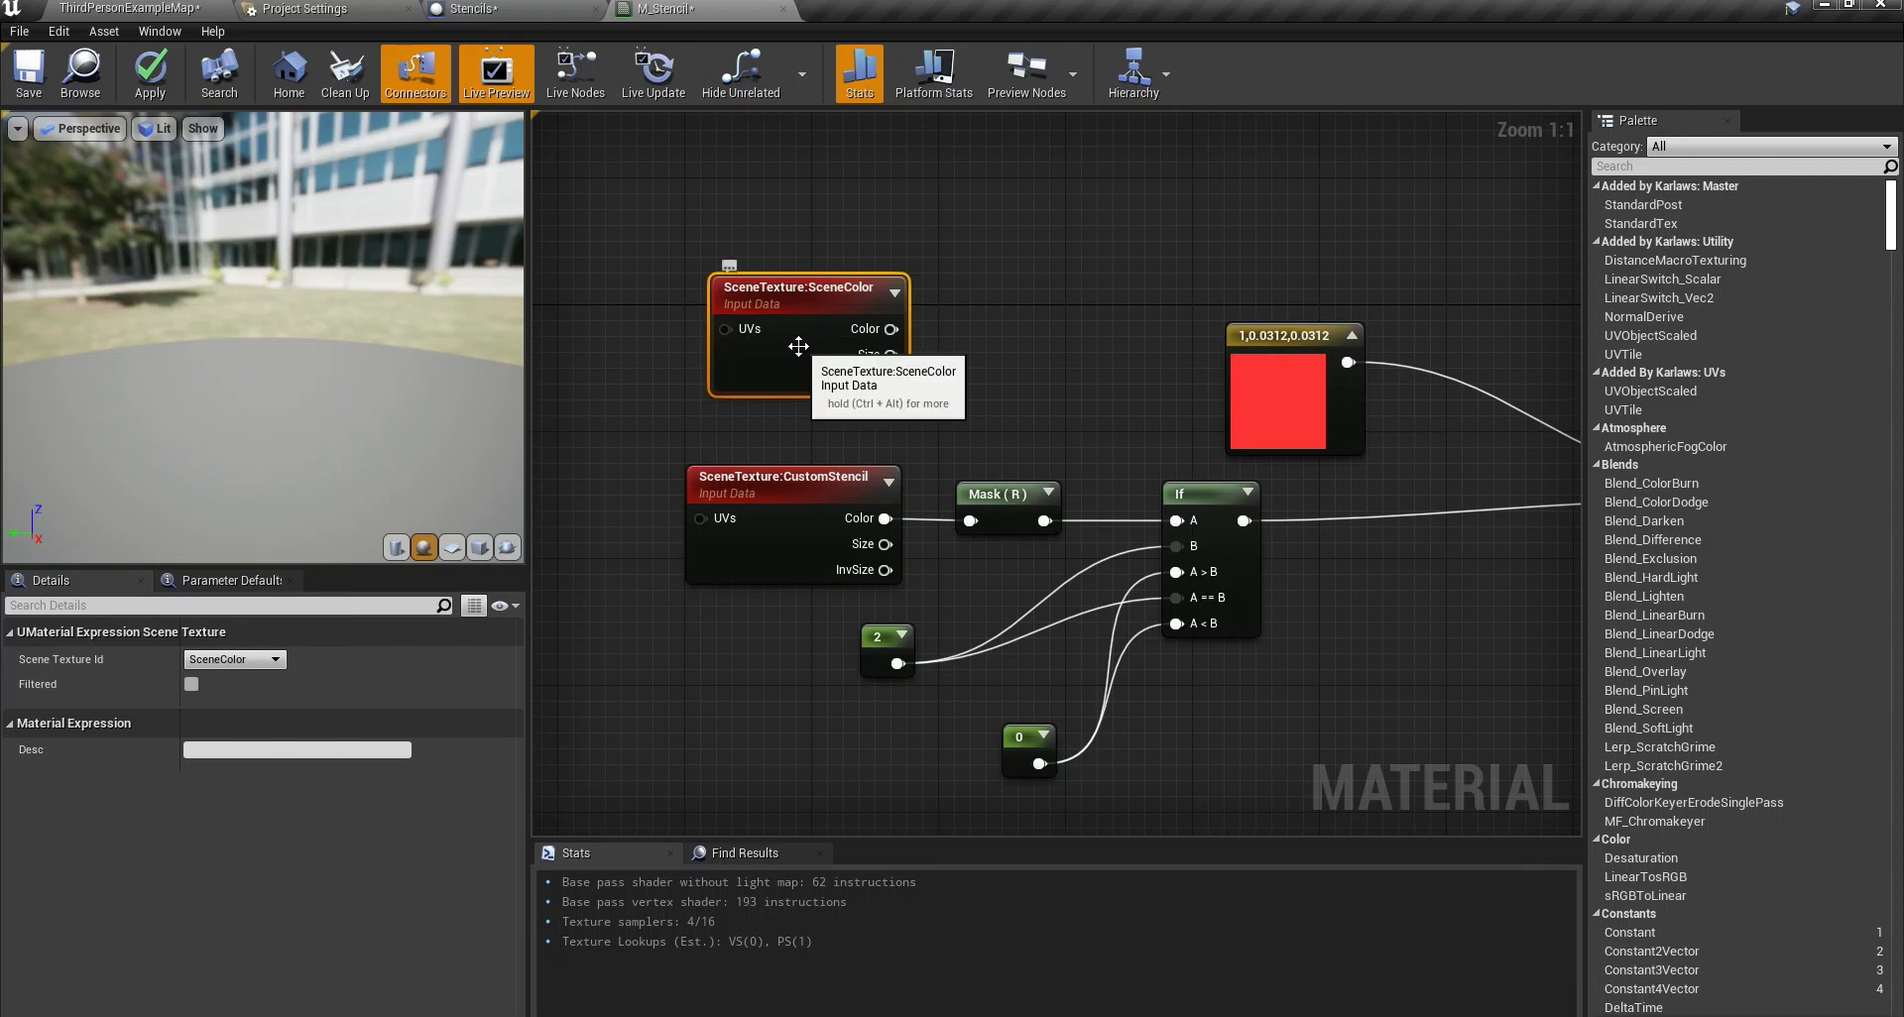
{"action": "key", "text": "Delete"}
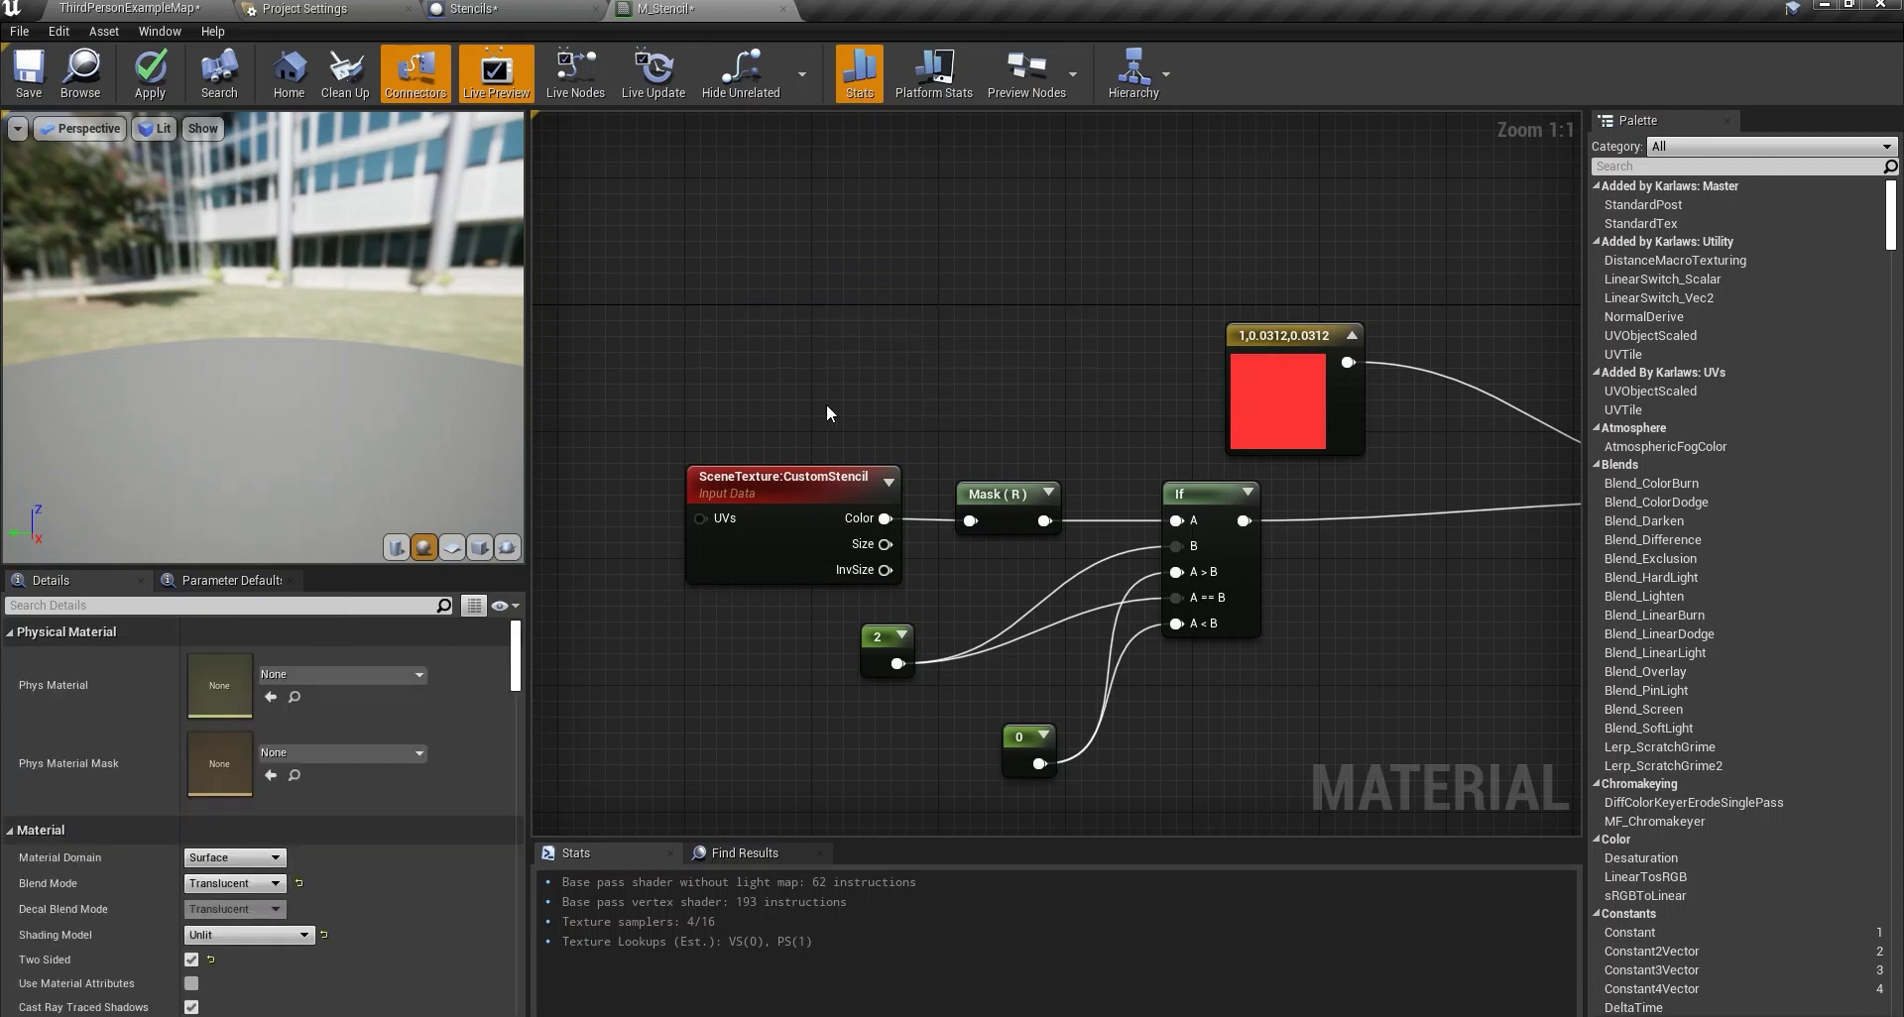
Look up mask in the list of available nodes and try the G channel on the Mask (R) node, switching it back off.
{"action": "left_click", "coordinate": [995, 498]}
{"action": "right_click", "coordinate": [932, 327]}
{"action": "type", "text": "mask"}
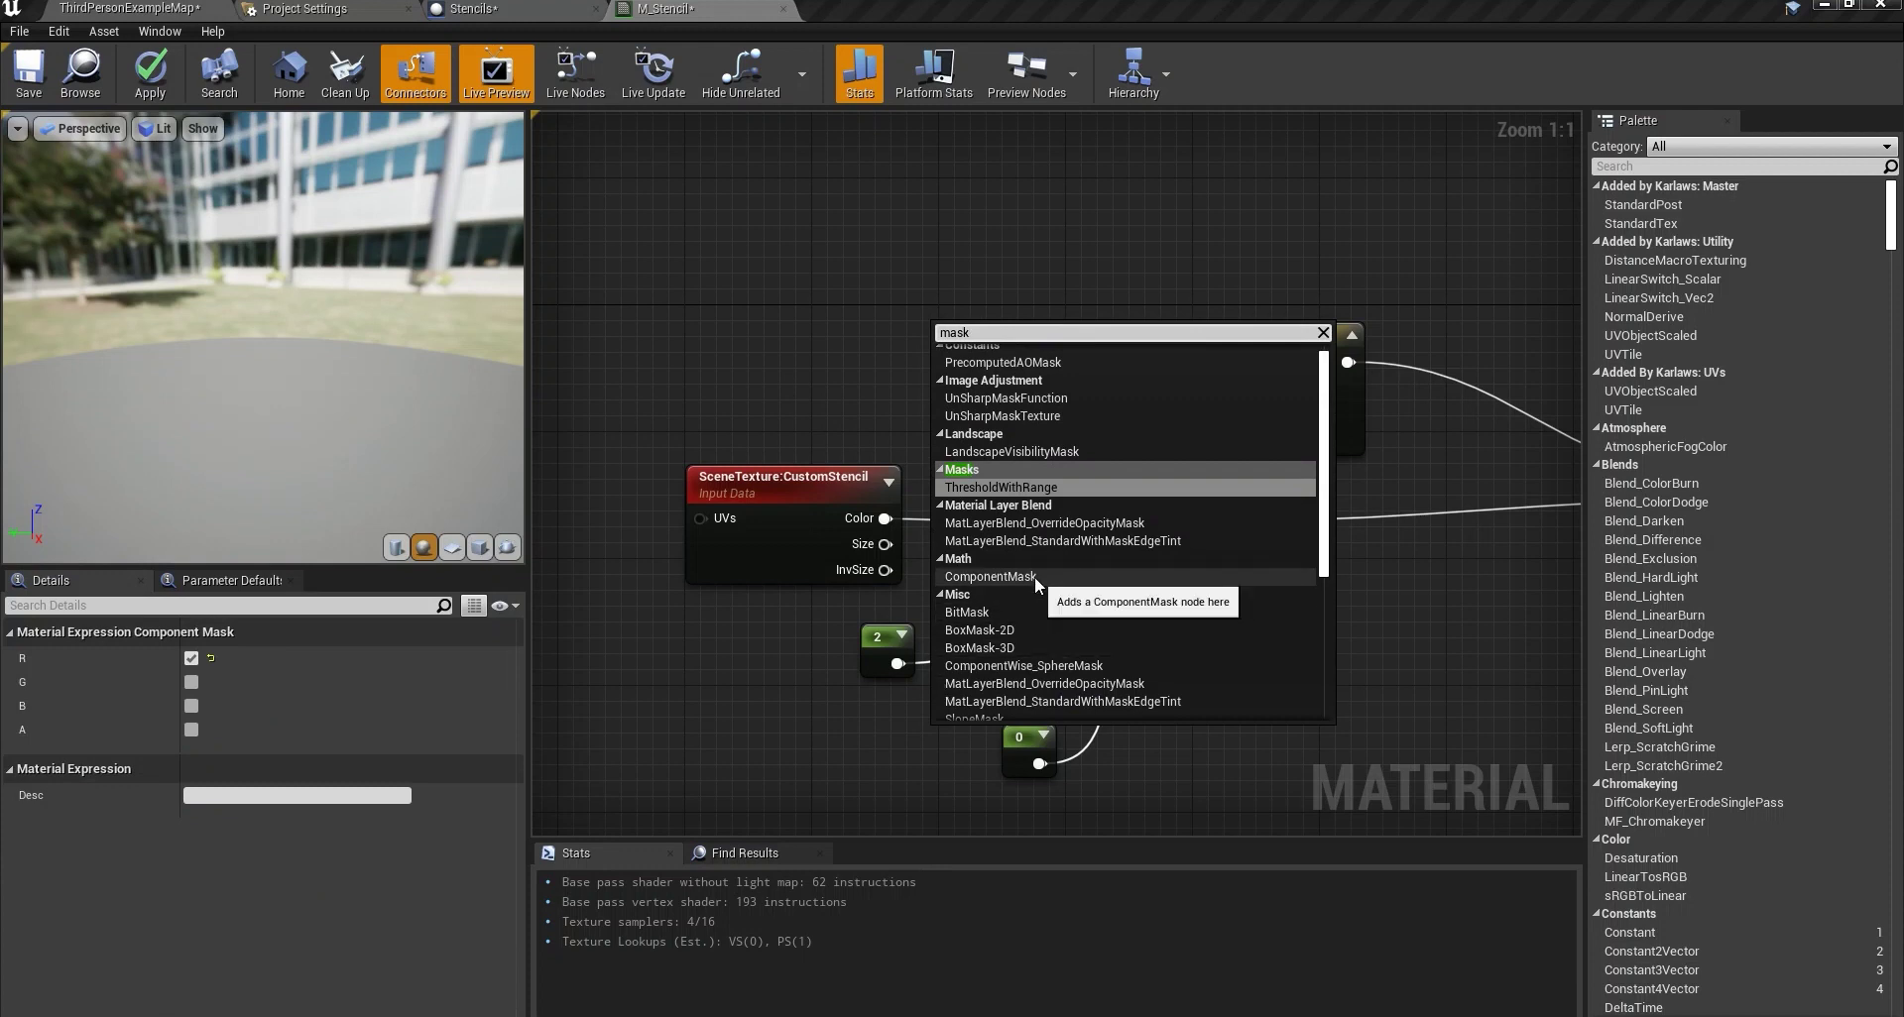
{"action": "left_click", "coordinate": [911, 433]}
{"action": "left_click", "coordinate": [1000, 508]}
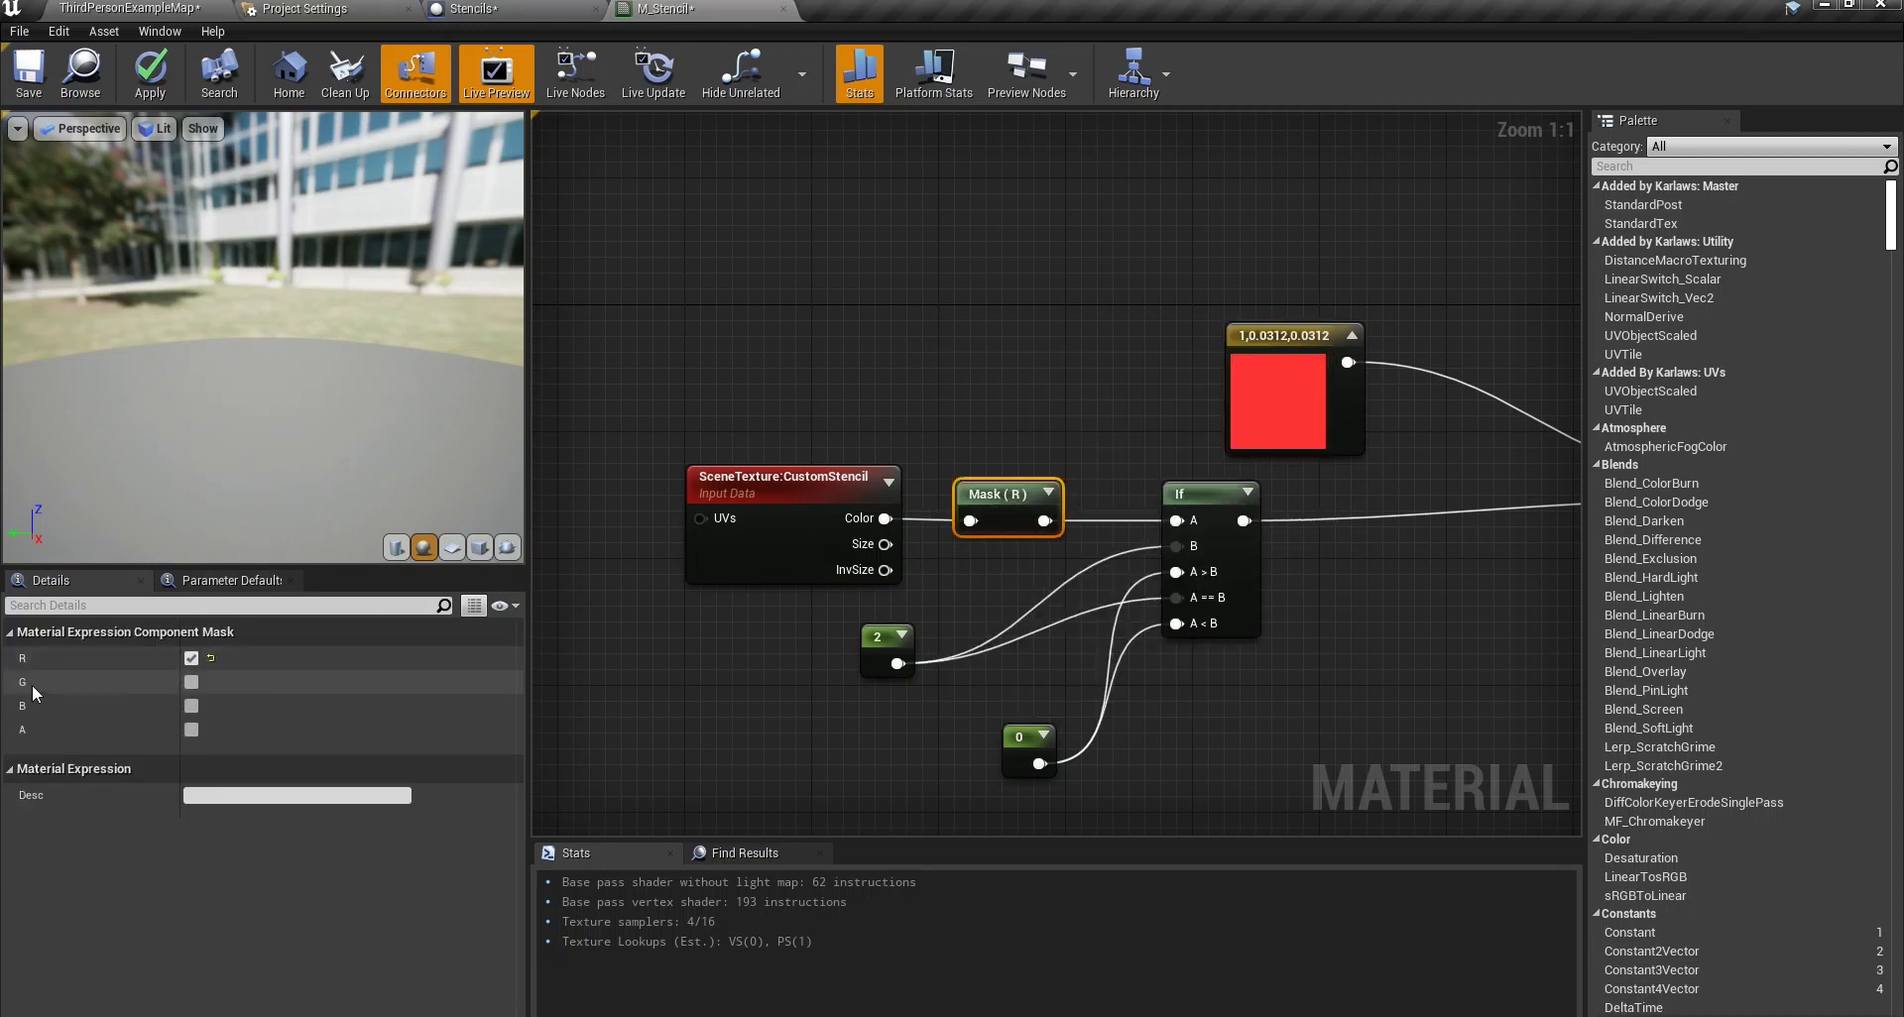
{"action": "left_click", "coordinate": [191, 682]}
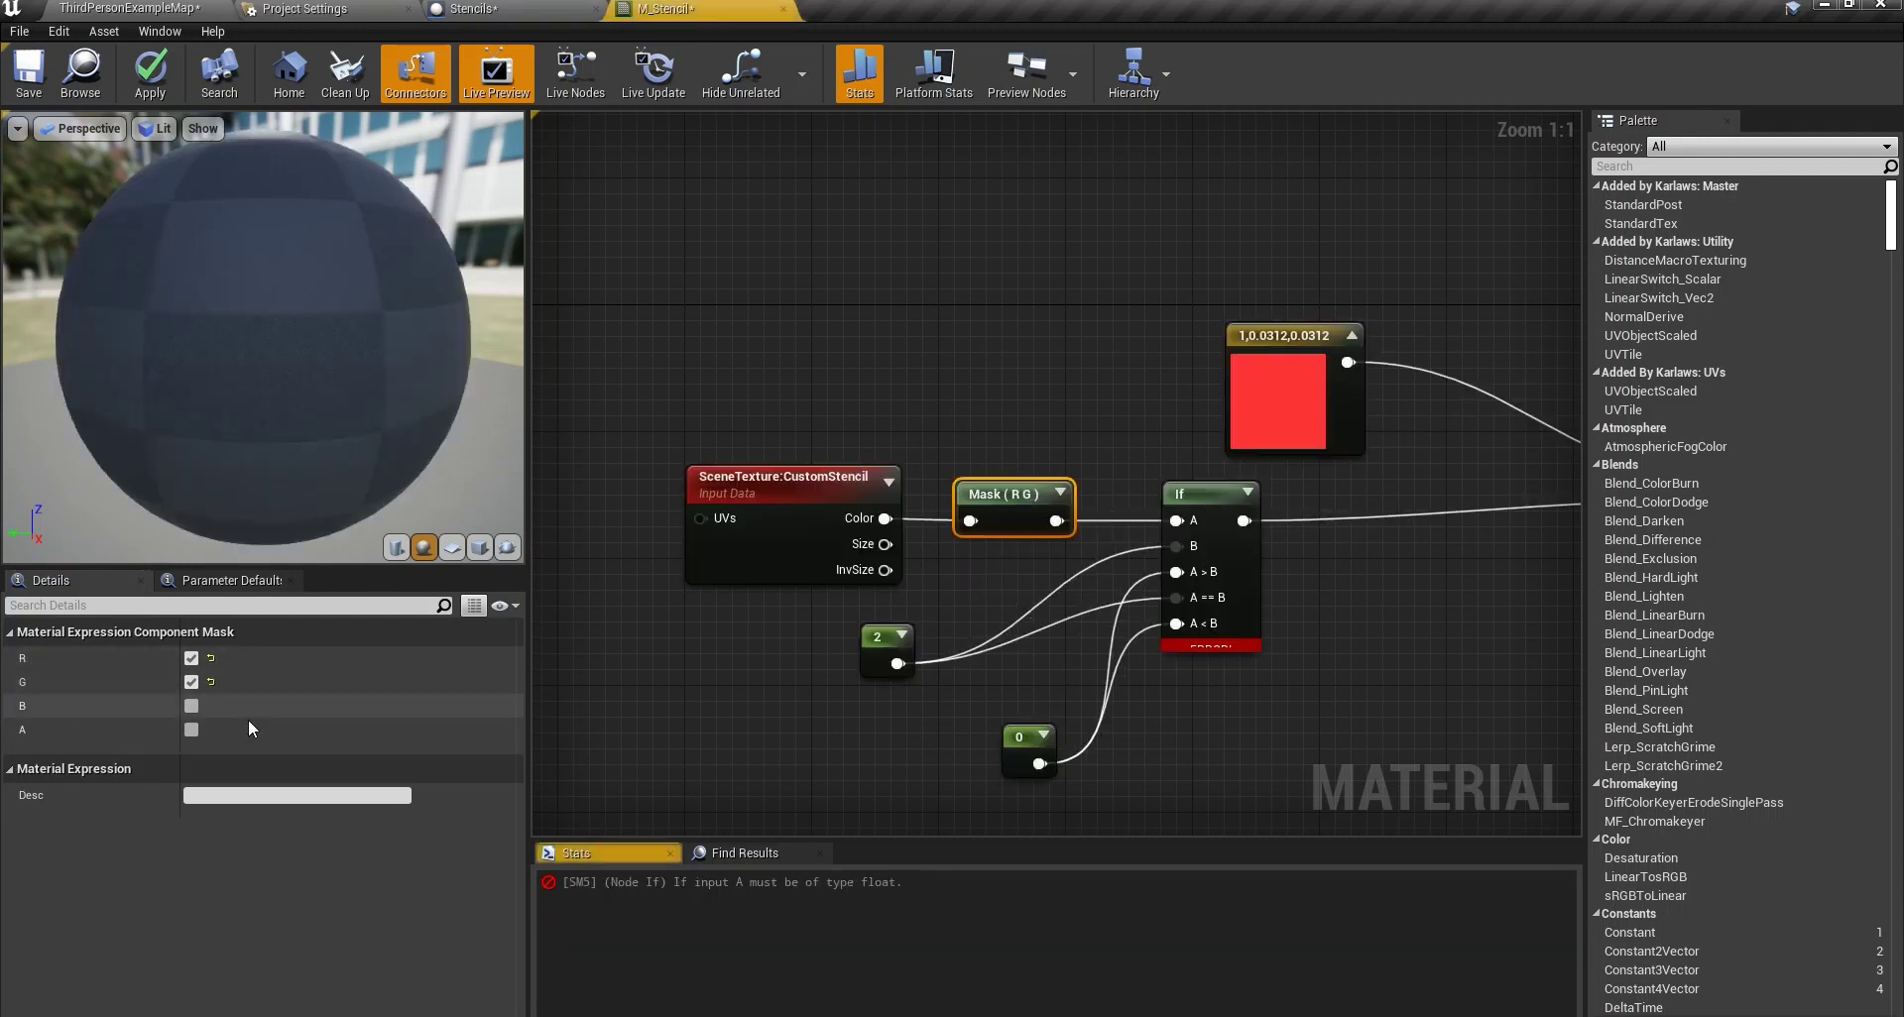
{"action": "left_click", "coordinate": [191, 683]}
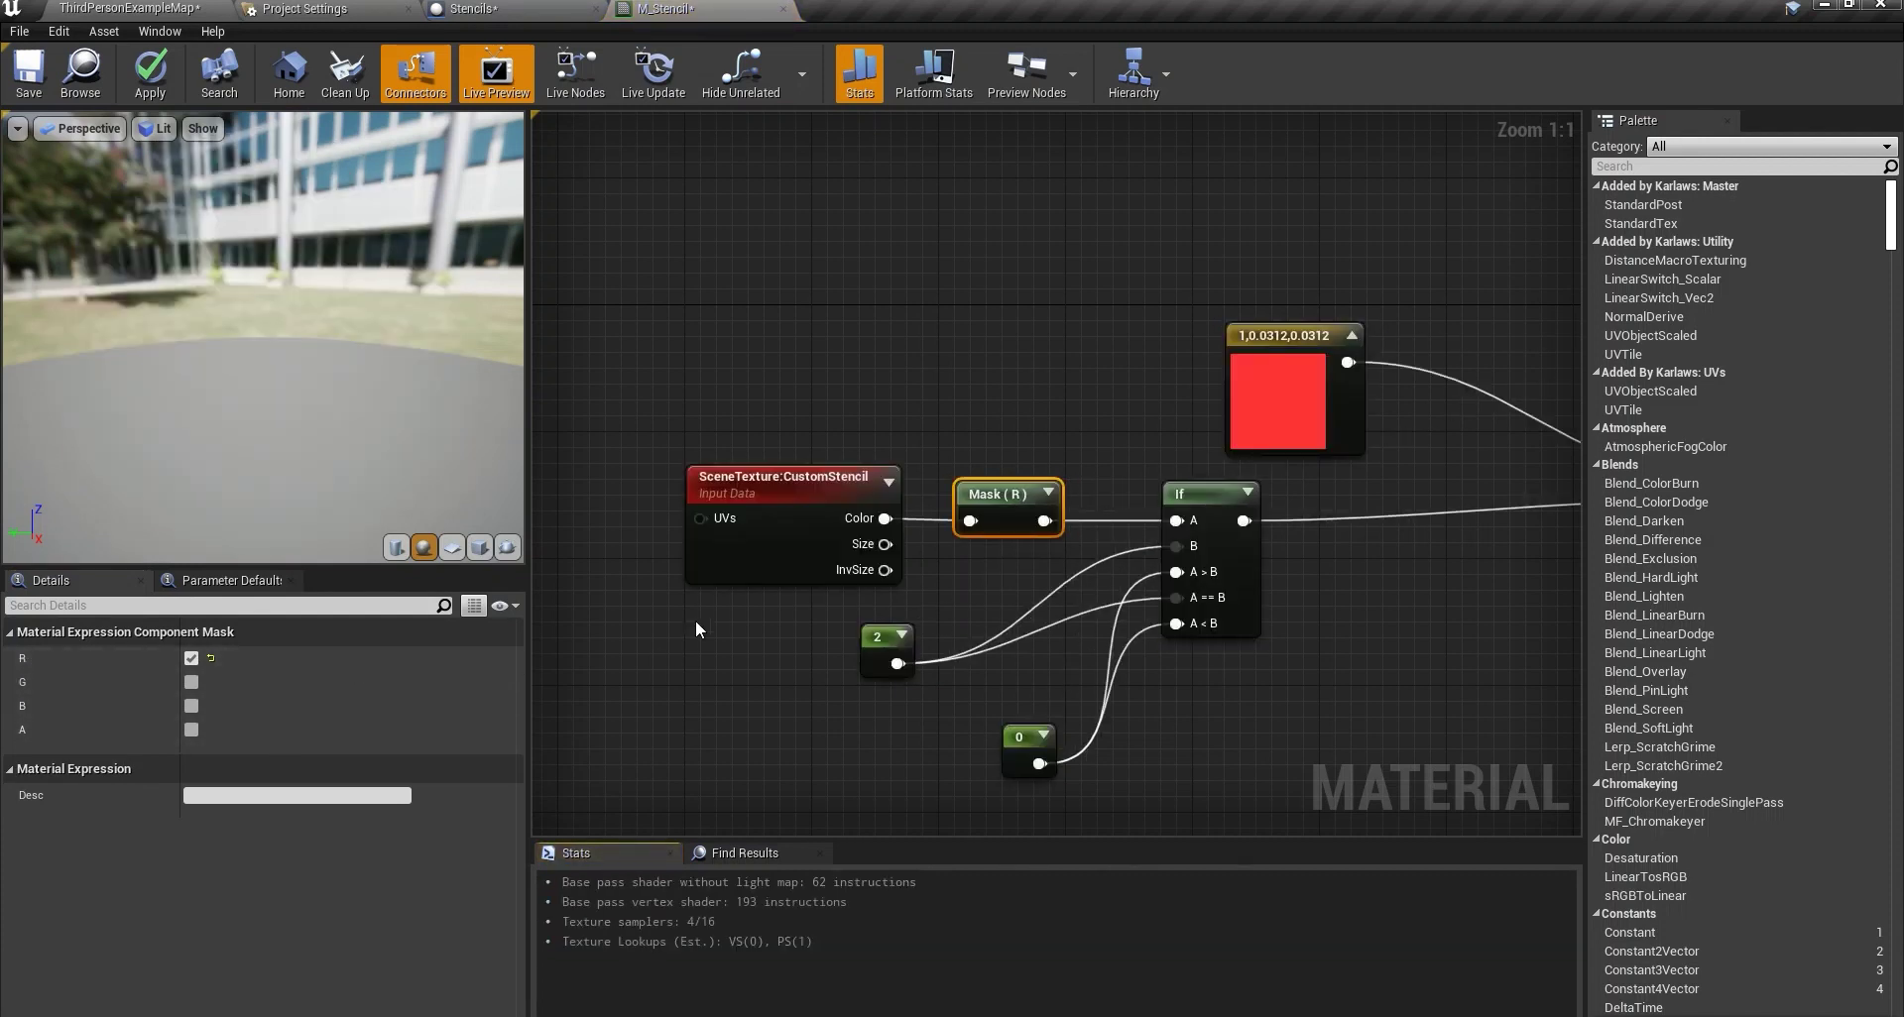
Look up the If node among the available nodes and move the constant 2 node closer to the SceneTexture node.
{"action": "right_click", "coordinate": [1281, 654]}
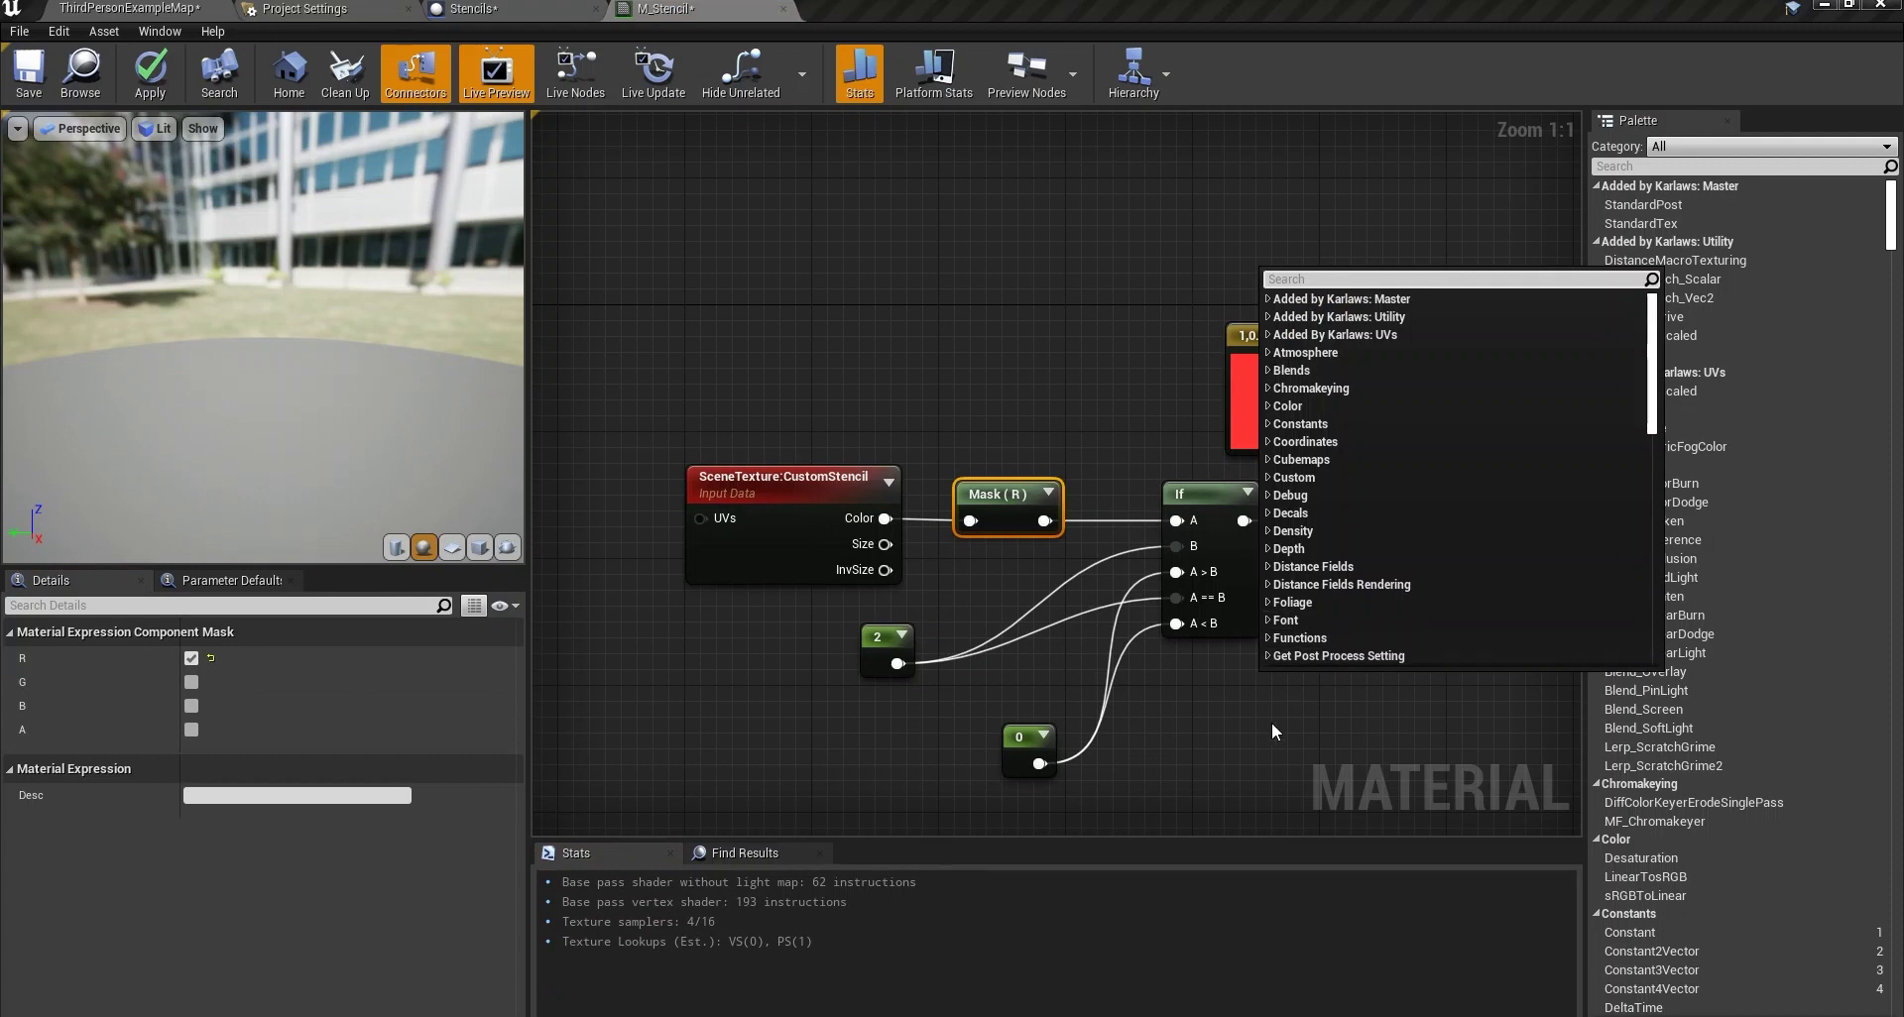
{"action": "type", "text": "f"}
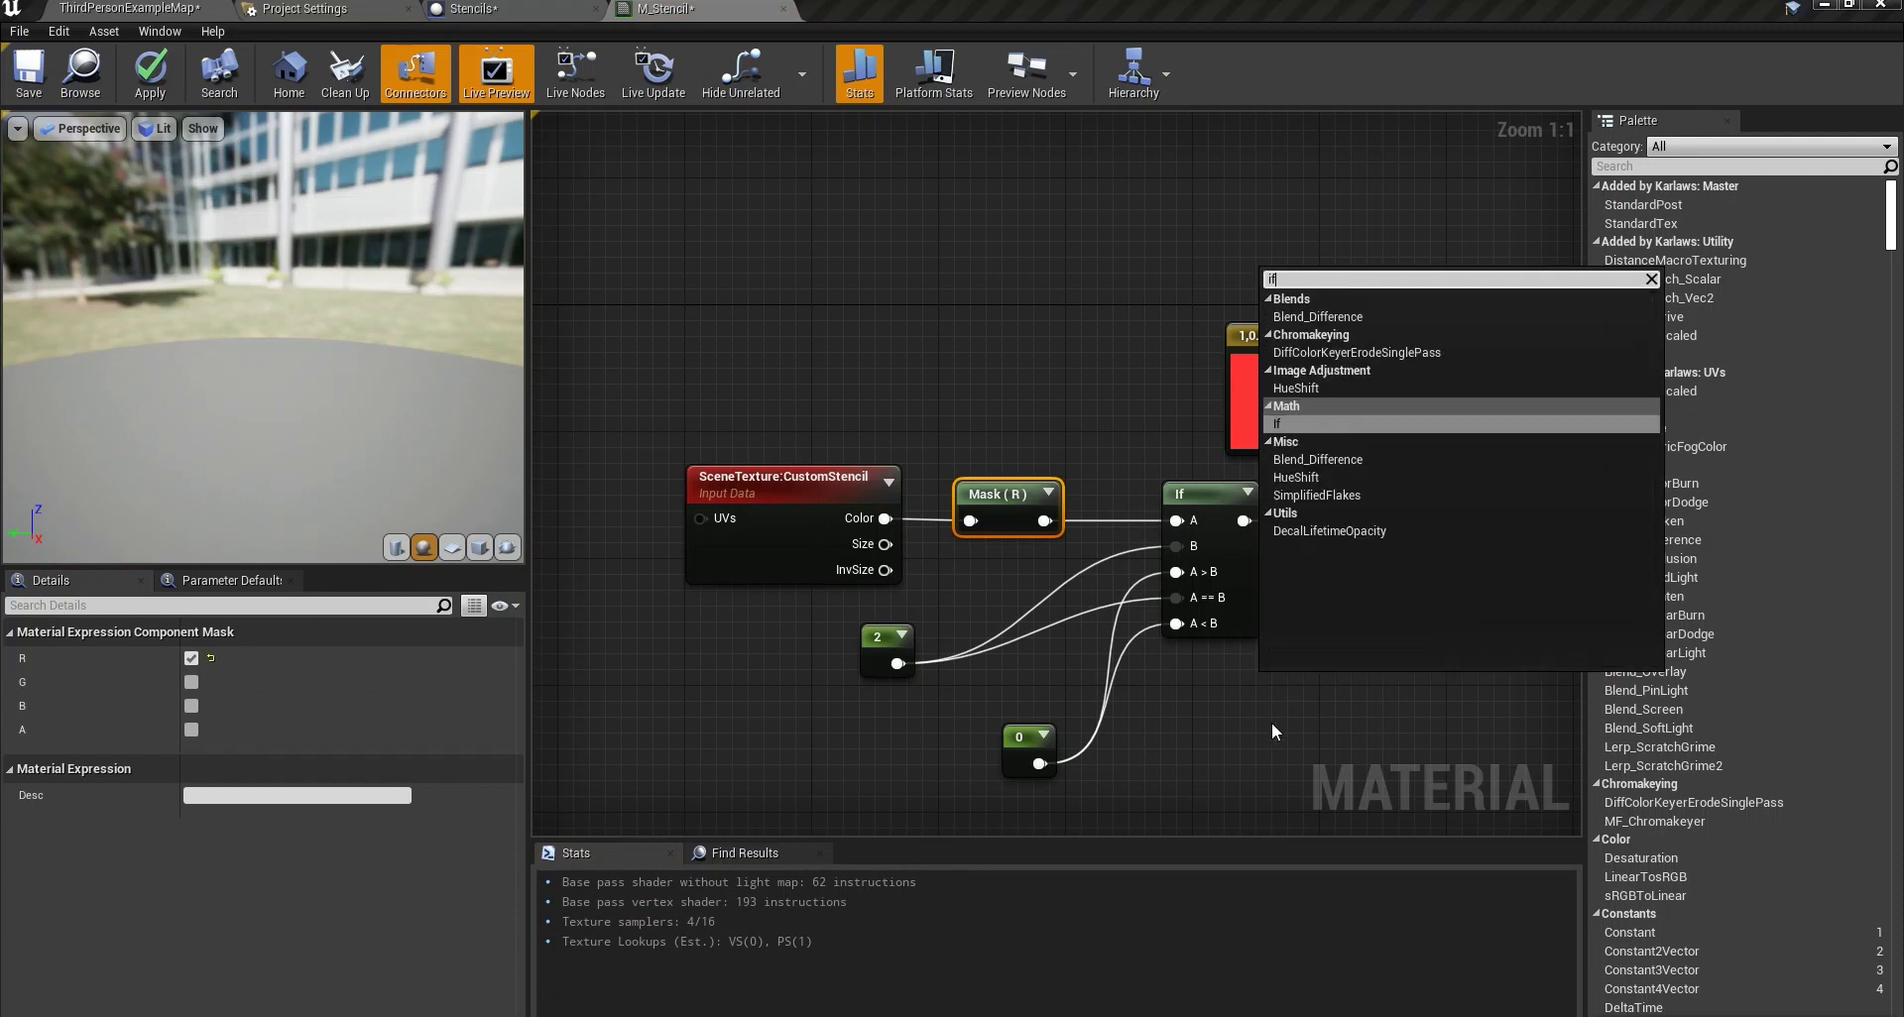
{"action": "left_click", "coordinate": [1271, 722]}
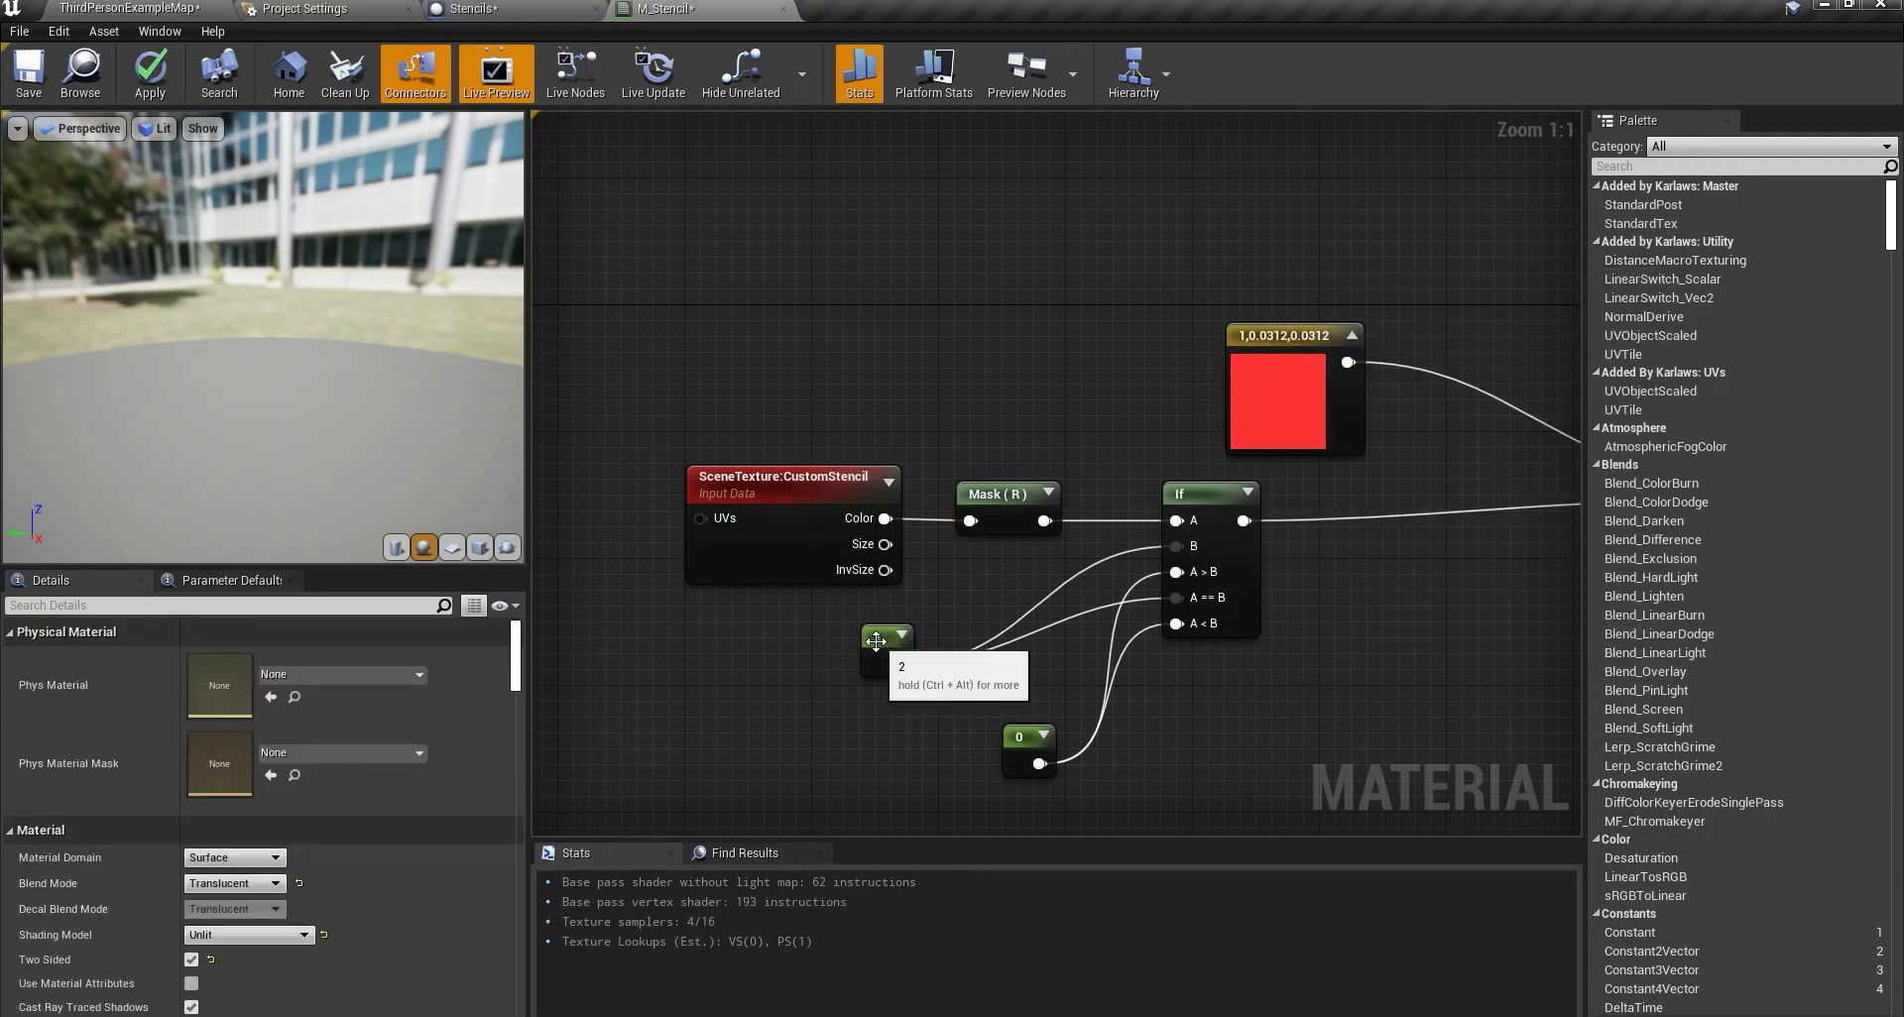
{"action": "mouse_move", "coordinate": [888, 652]}
{"action": "left_mouse_down"}
{"action": "mouse_move", "coordinate": [935, 621]}
{"action": "mouse_move", "coordinate": [871, 637]}
{"action": "left_mouse_up"}
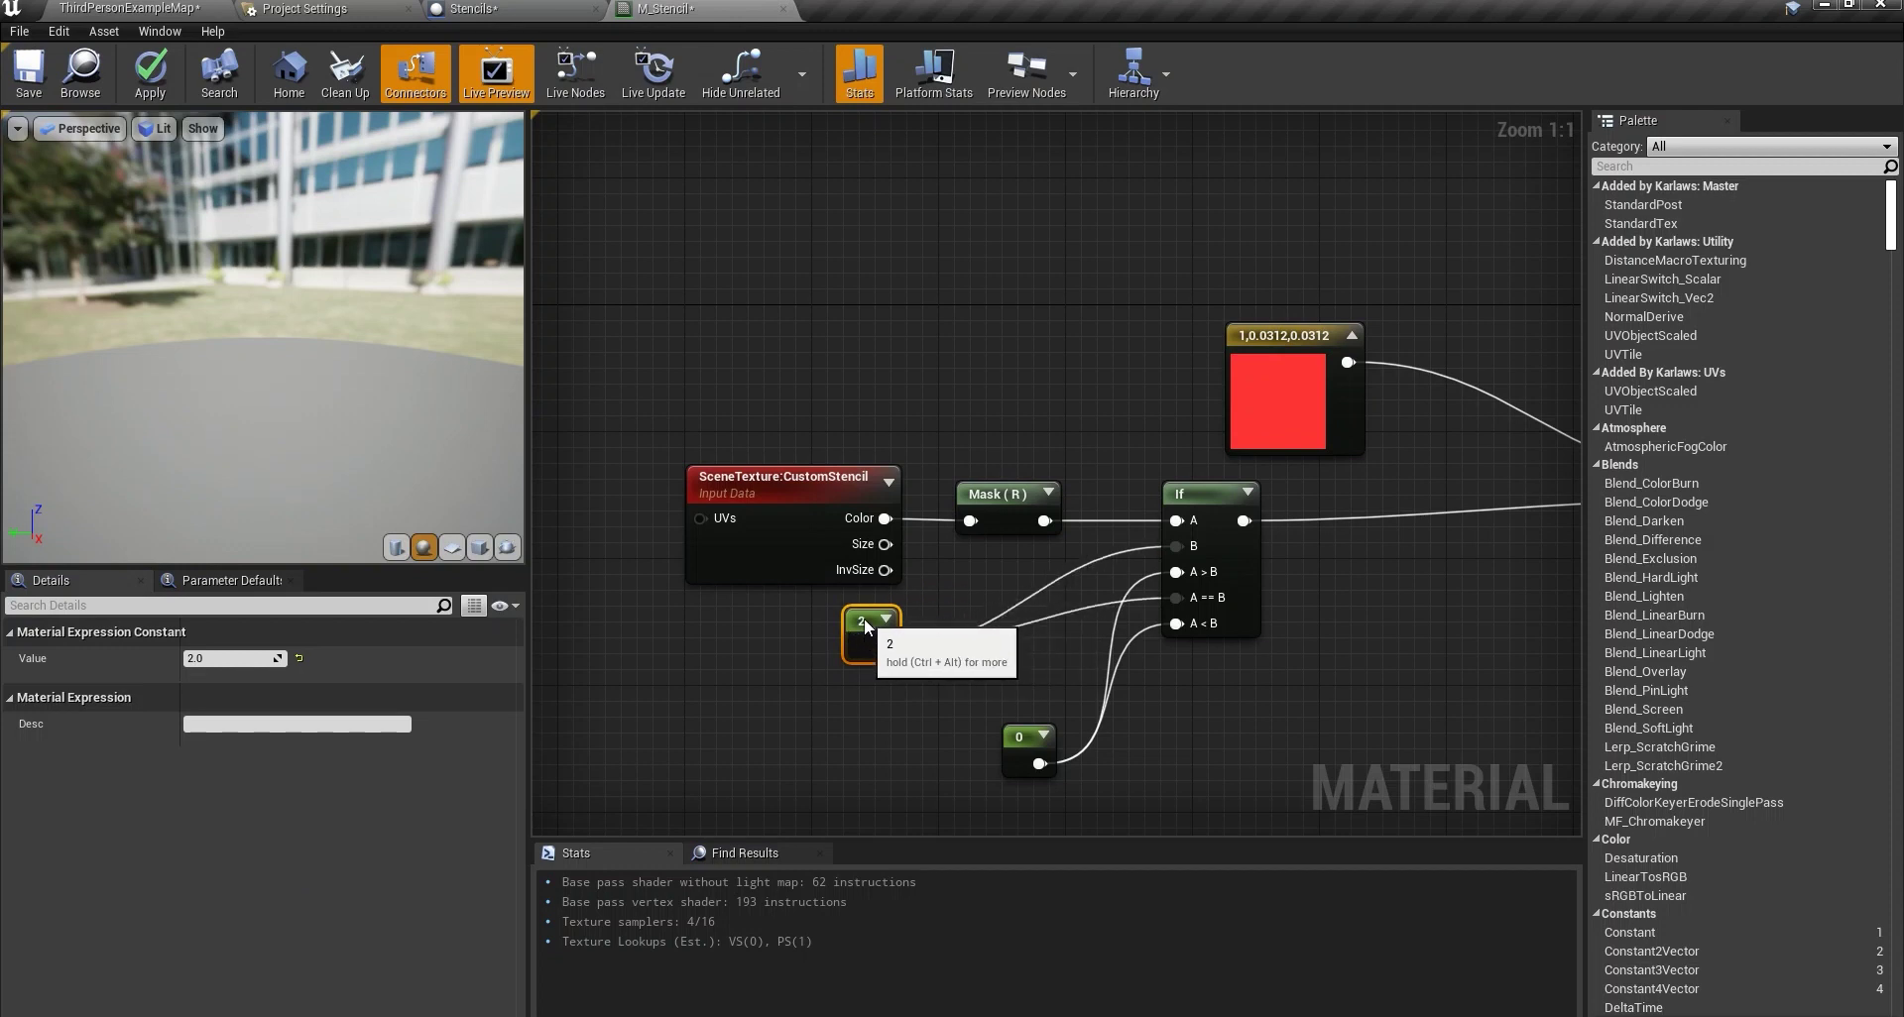
In the Stencils blueprint, set the Plane's CustomDepth Stencil Value to 123.
{"action": "left_click", "coordinate": [442, 9]}
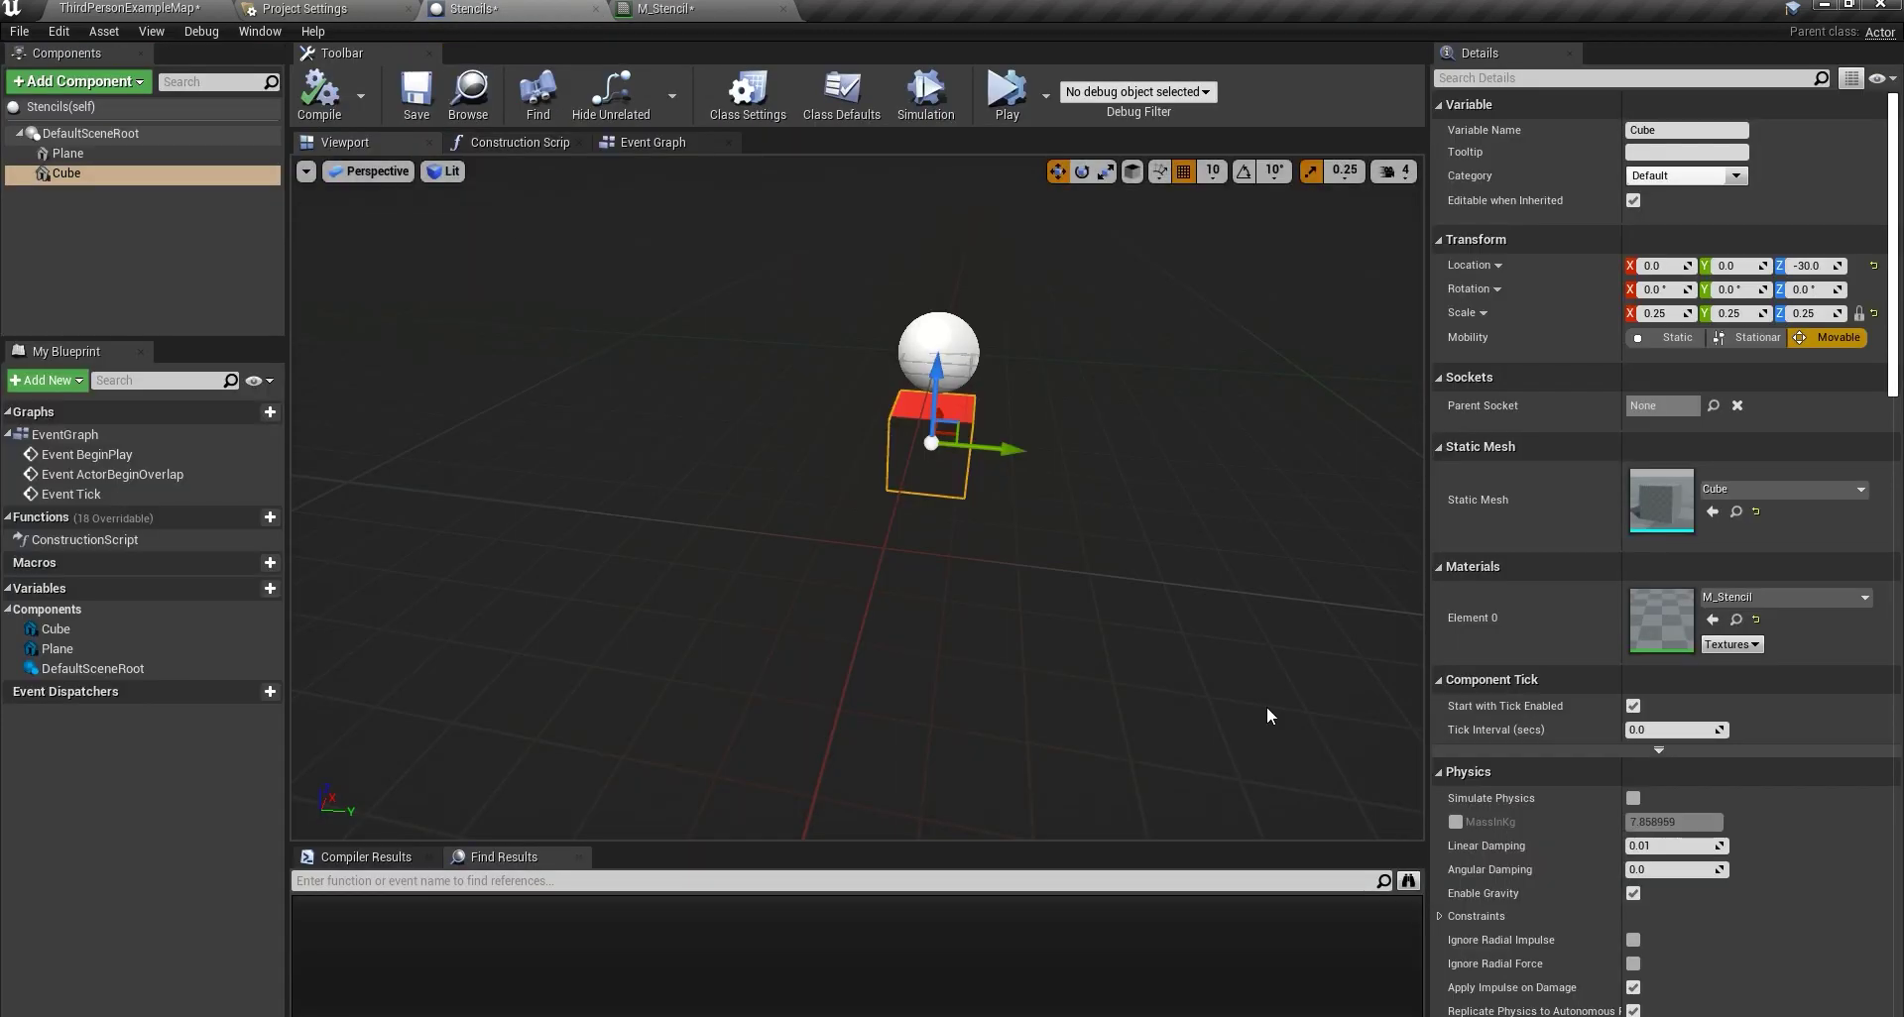
{"action": "left_click_drag", "start_coordinate": [1891, 210], "coordinate": [1886, 576]}
{"action": "left_click", "coordinate": [76, 154]}
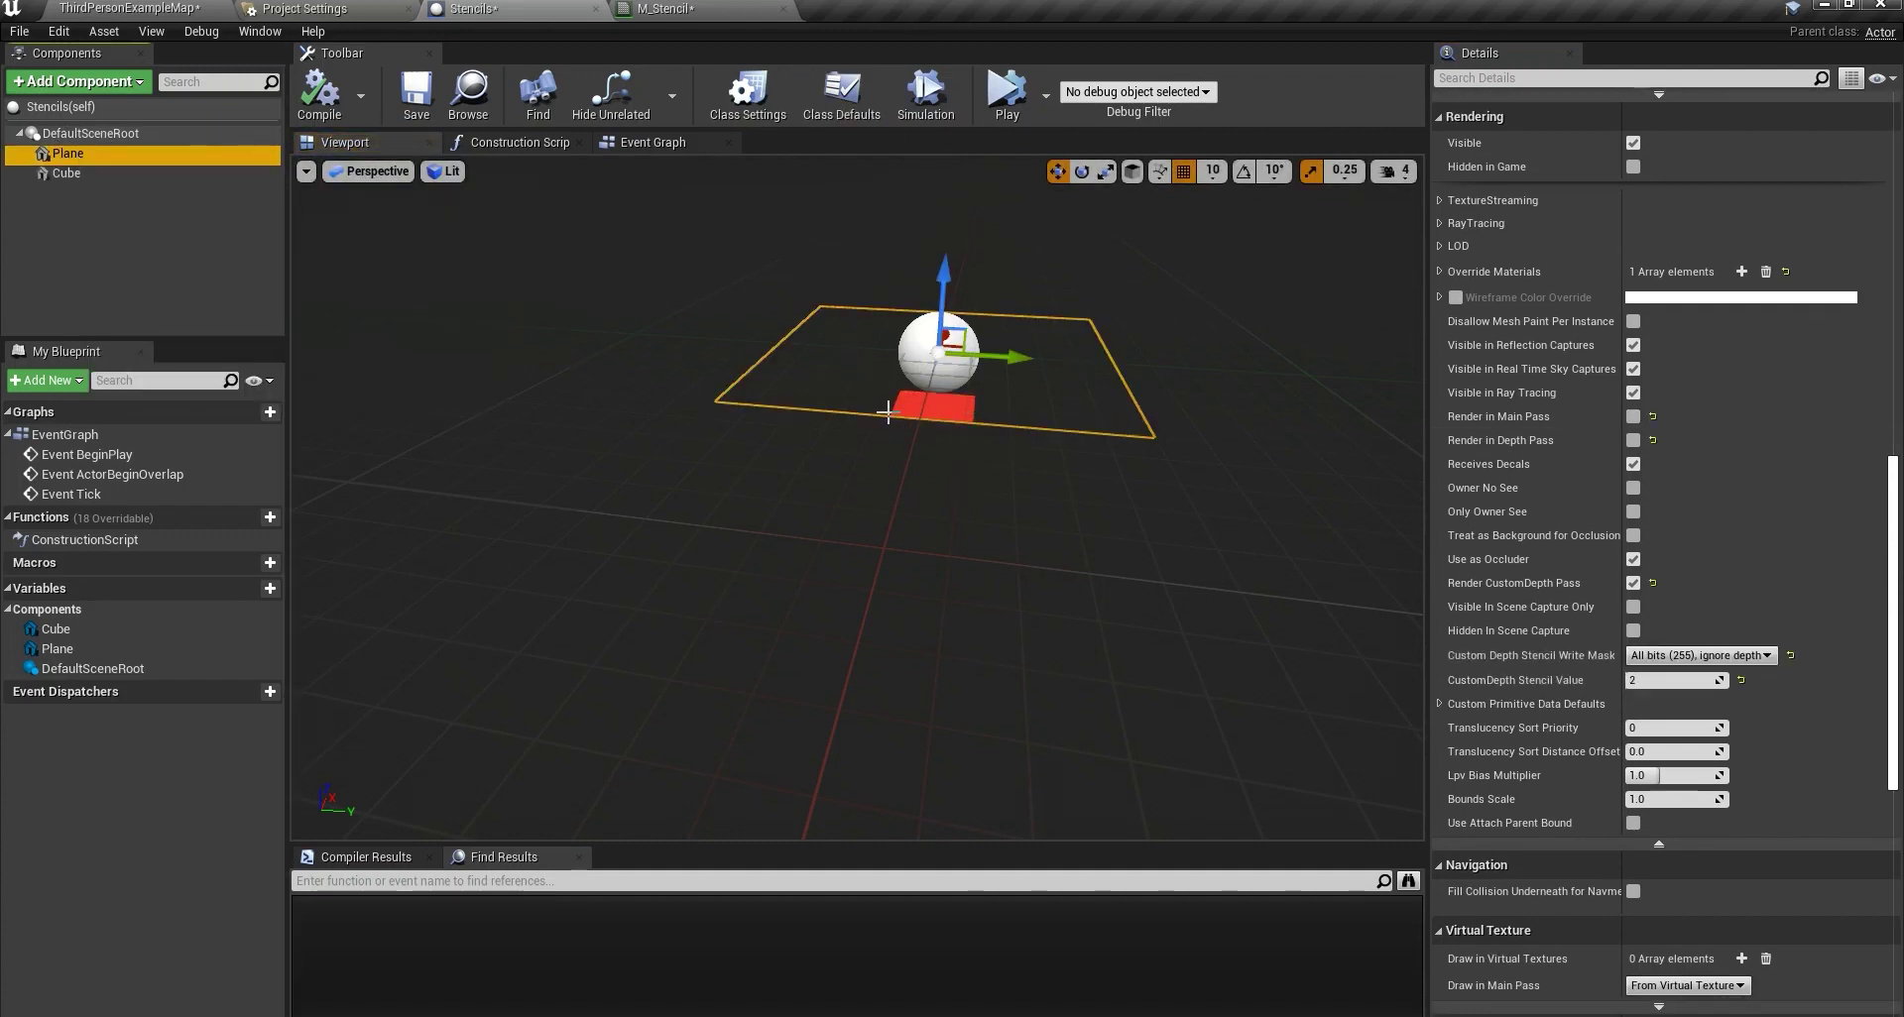
{"action": "left_click", "coordinate": [1669, 676]}
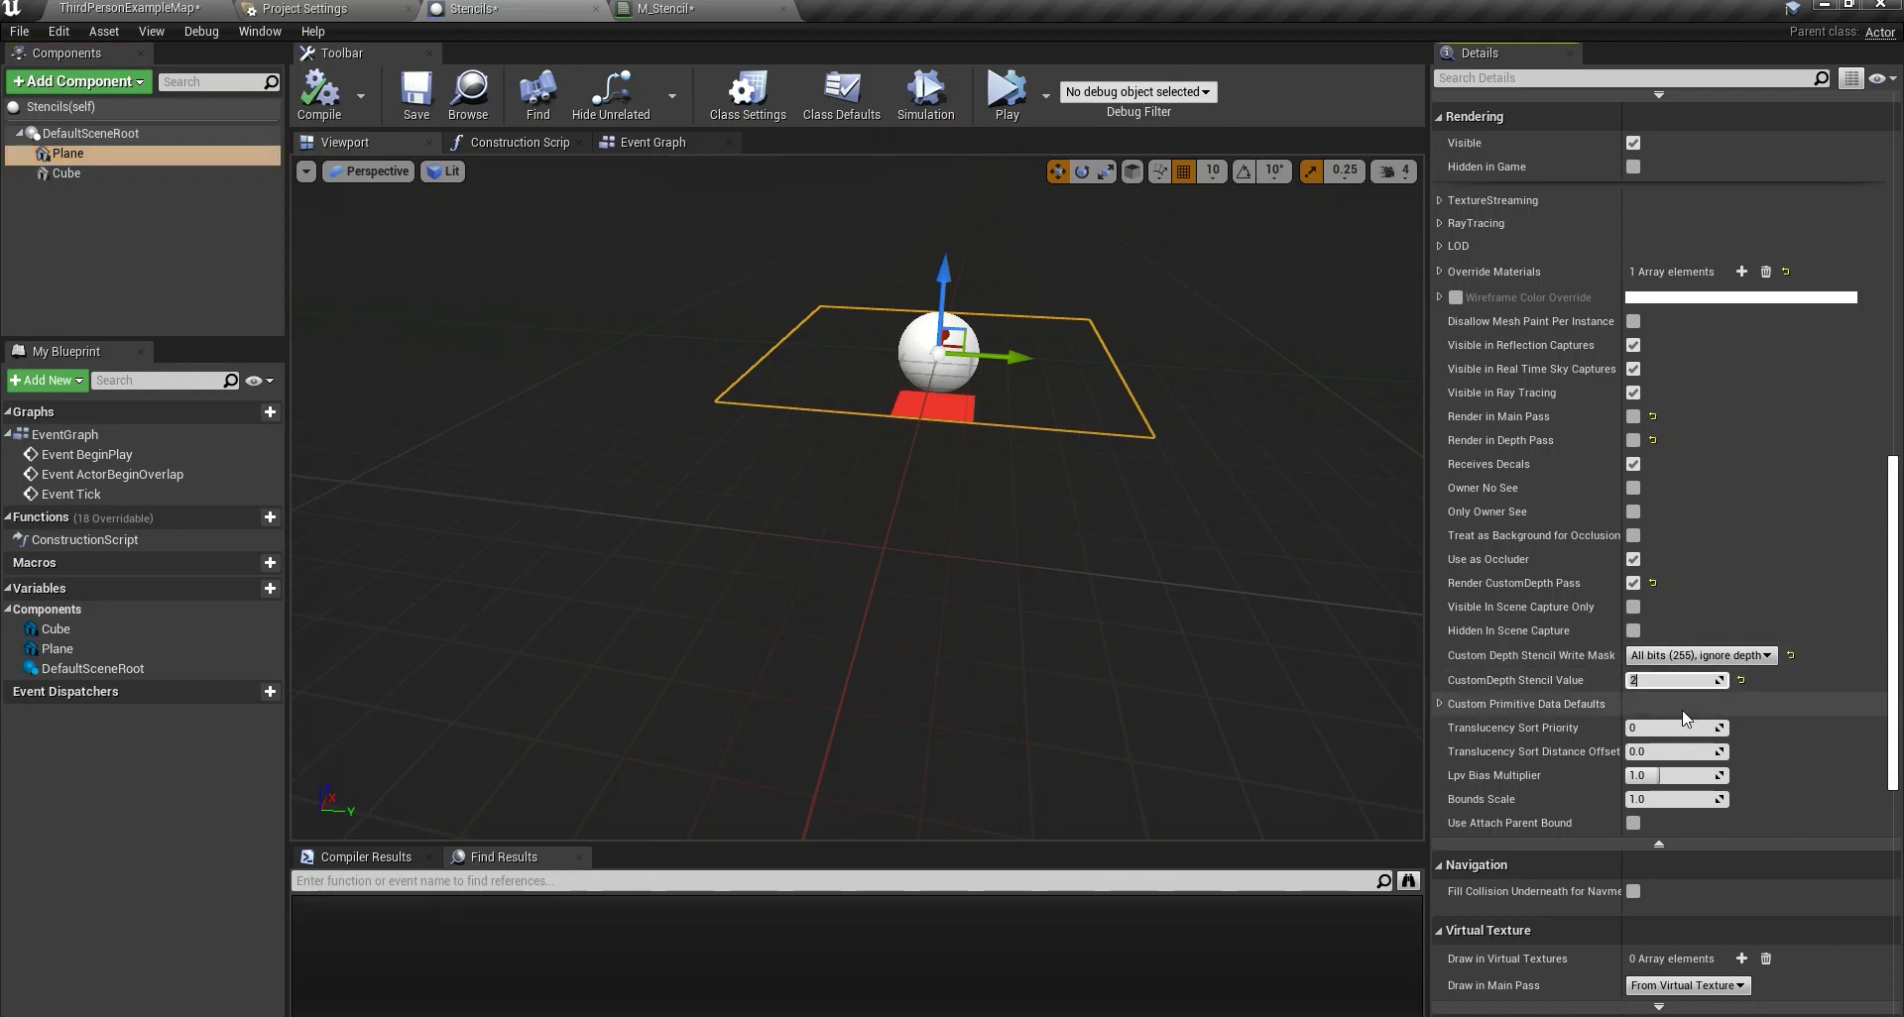
{"action": "type", "text": "123"}
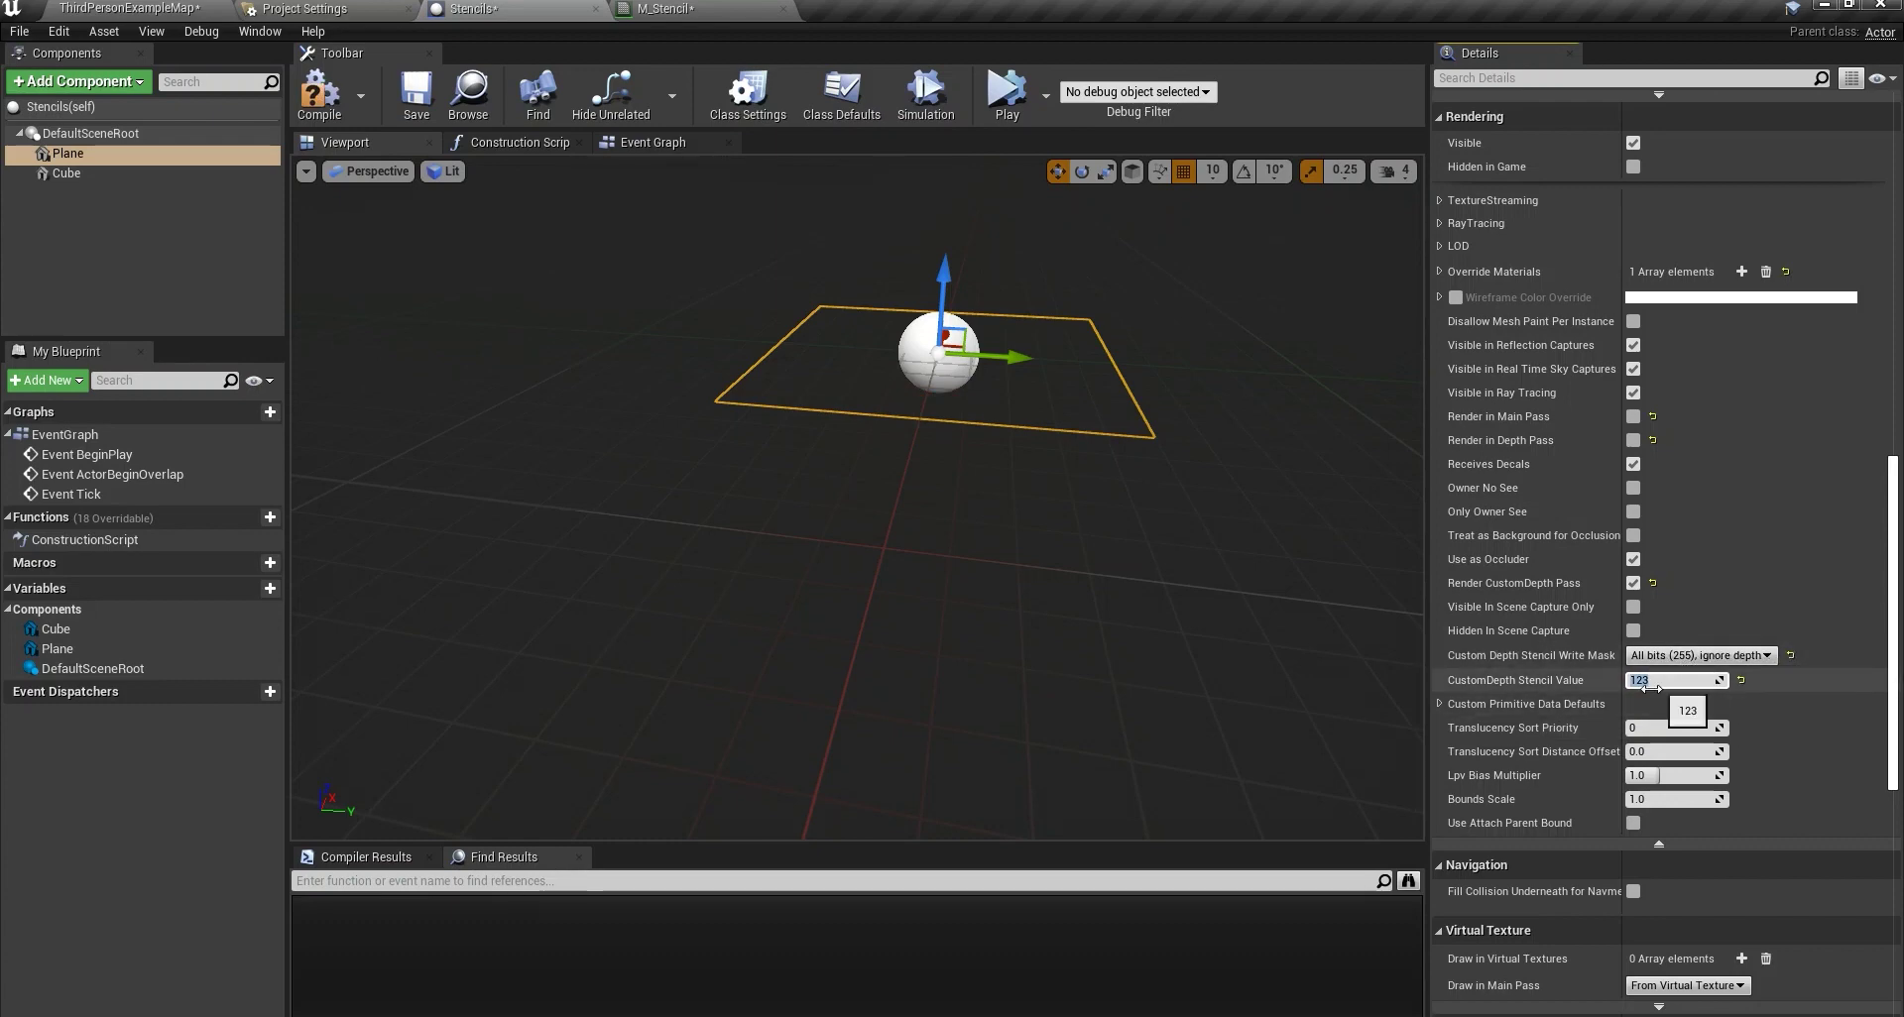
In the M_Stencil material, set the constant compared by the If node to 123.
{"action": "left_click", "coordinate": [674, 9]}
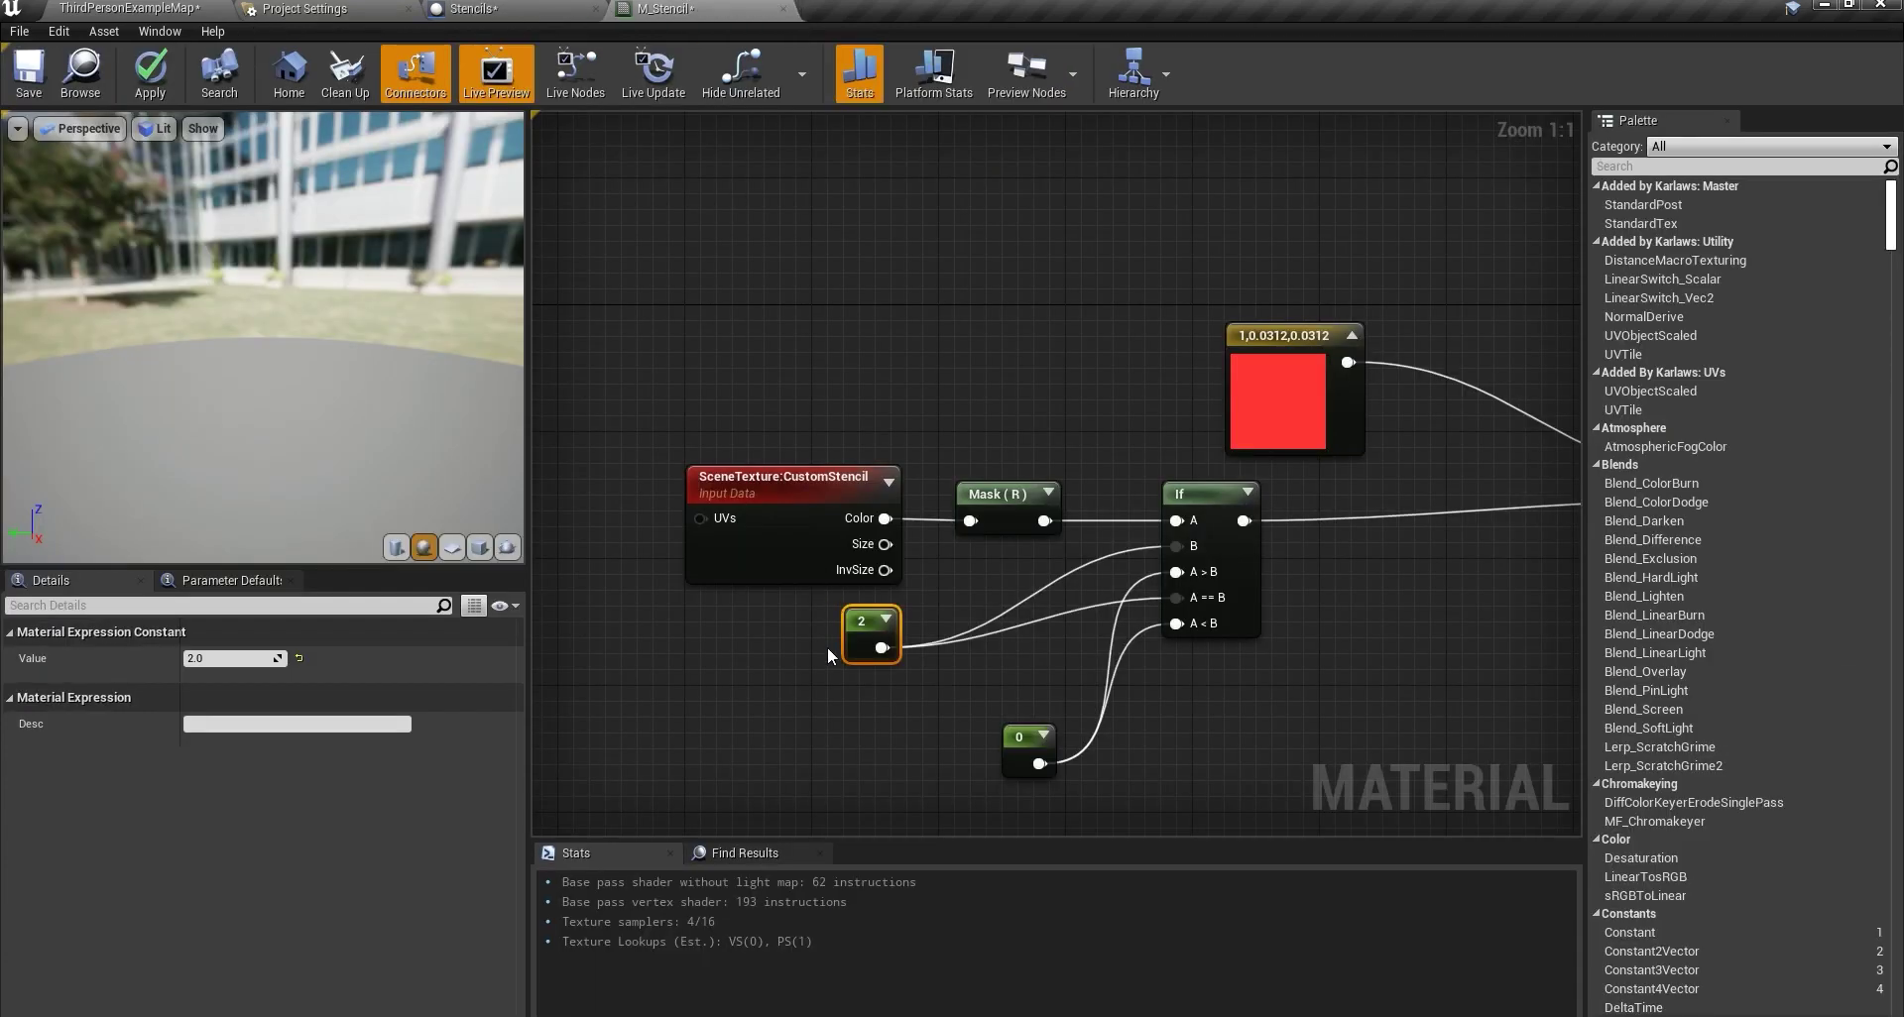
{"action": "left_click", "coordinate": [216, 659]}
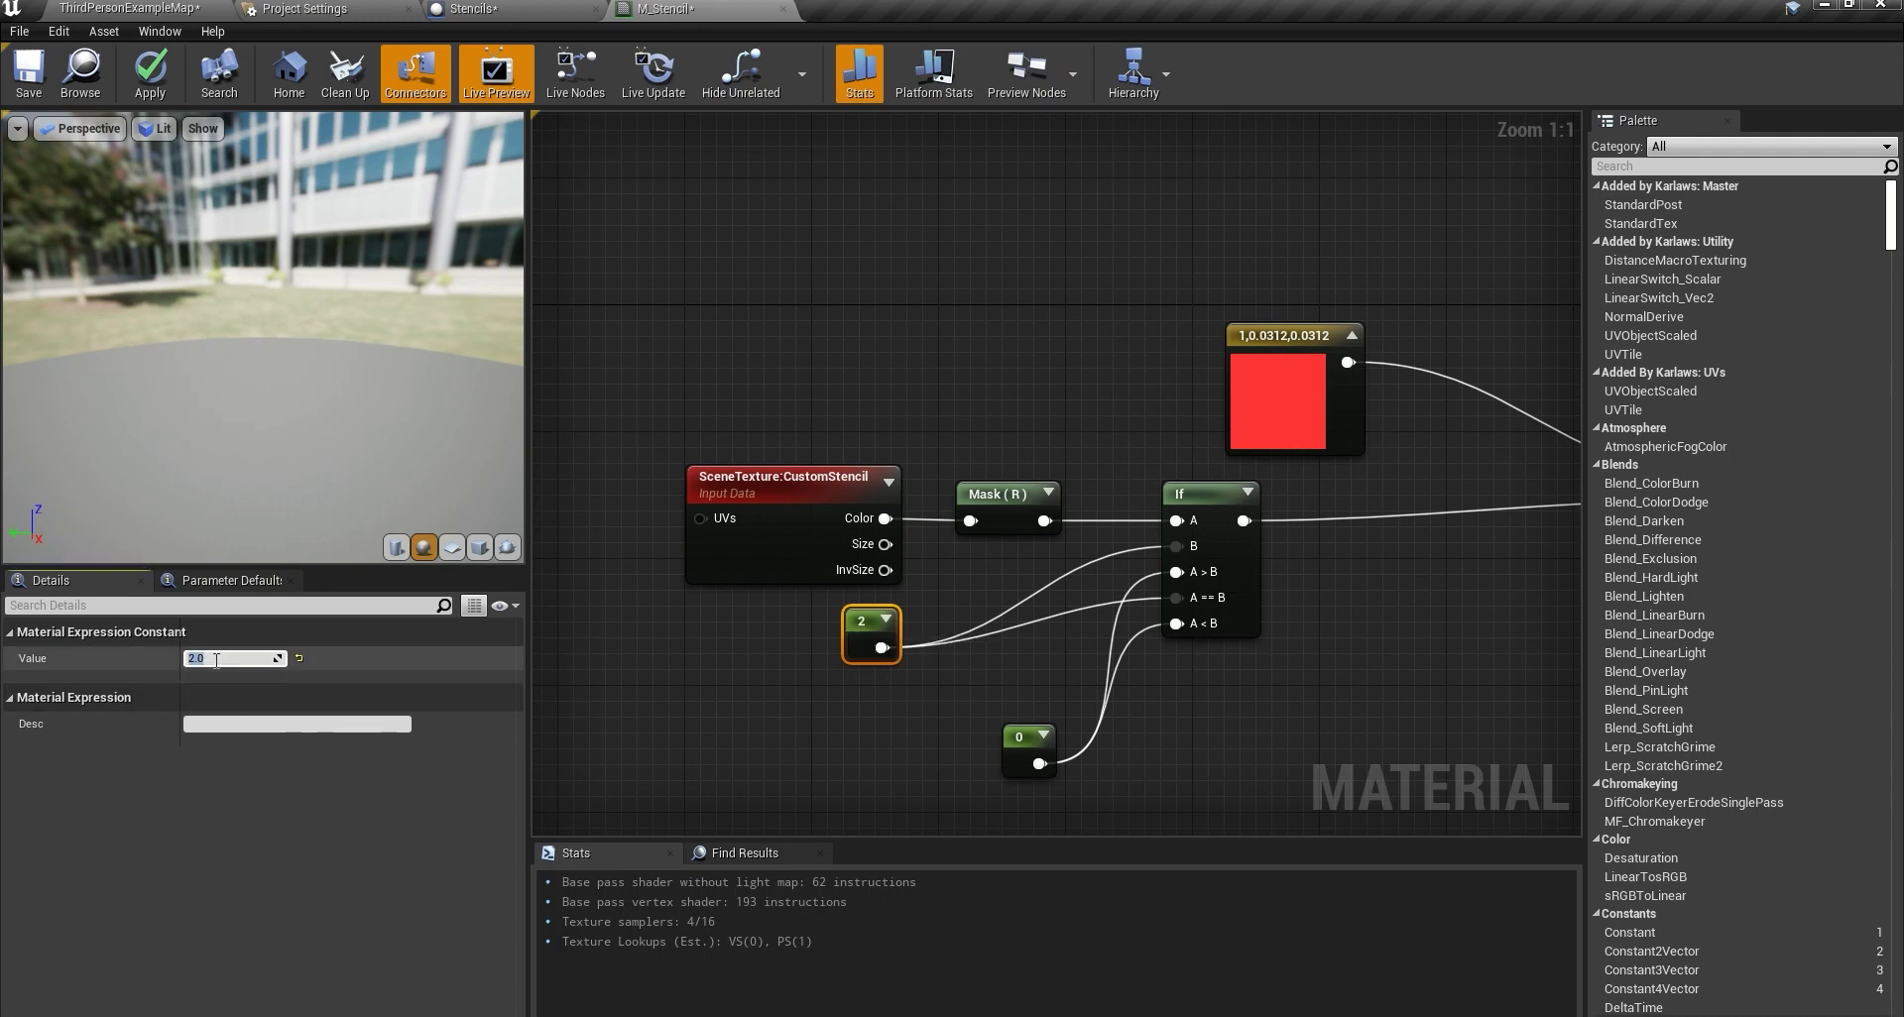
{"action": "type", "text": "123"}
{"action": "key", "text": "Return"}
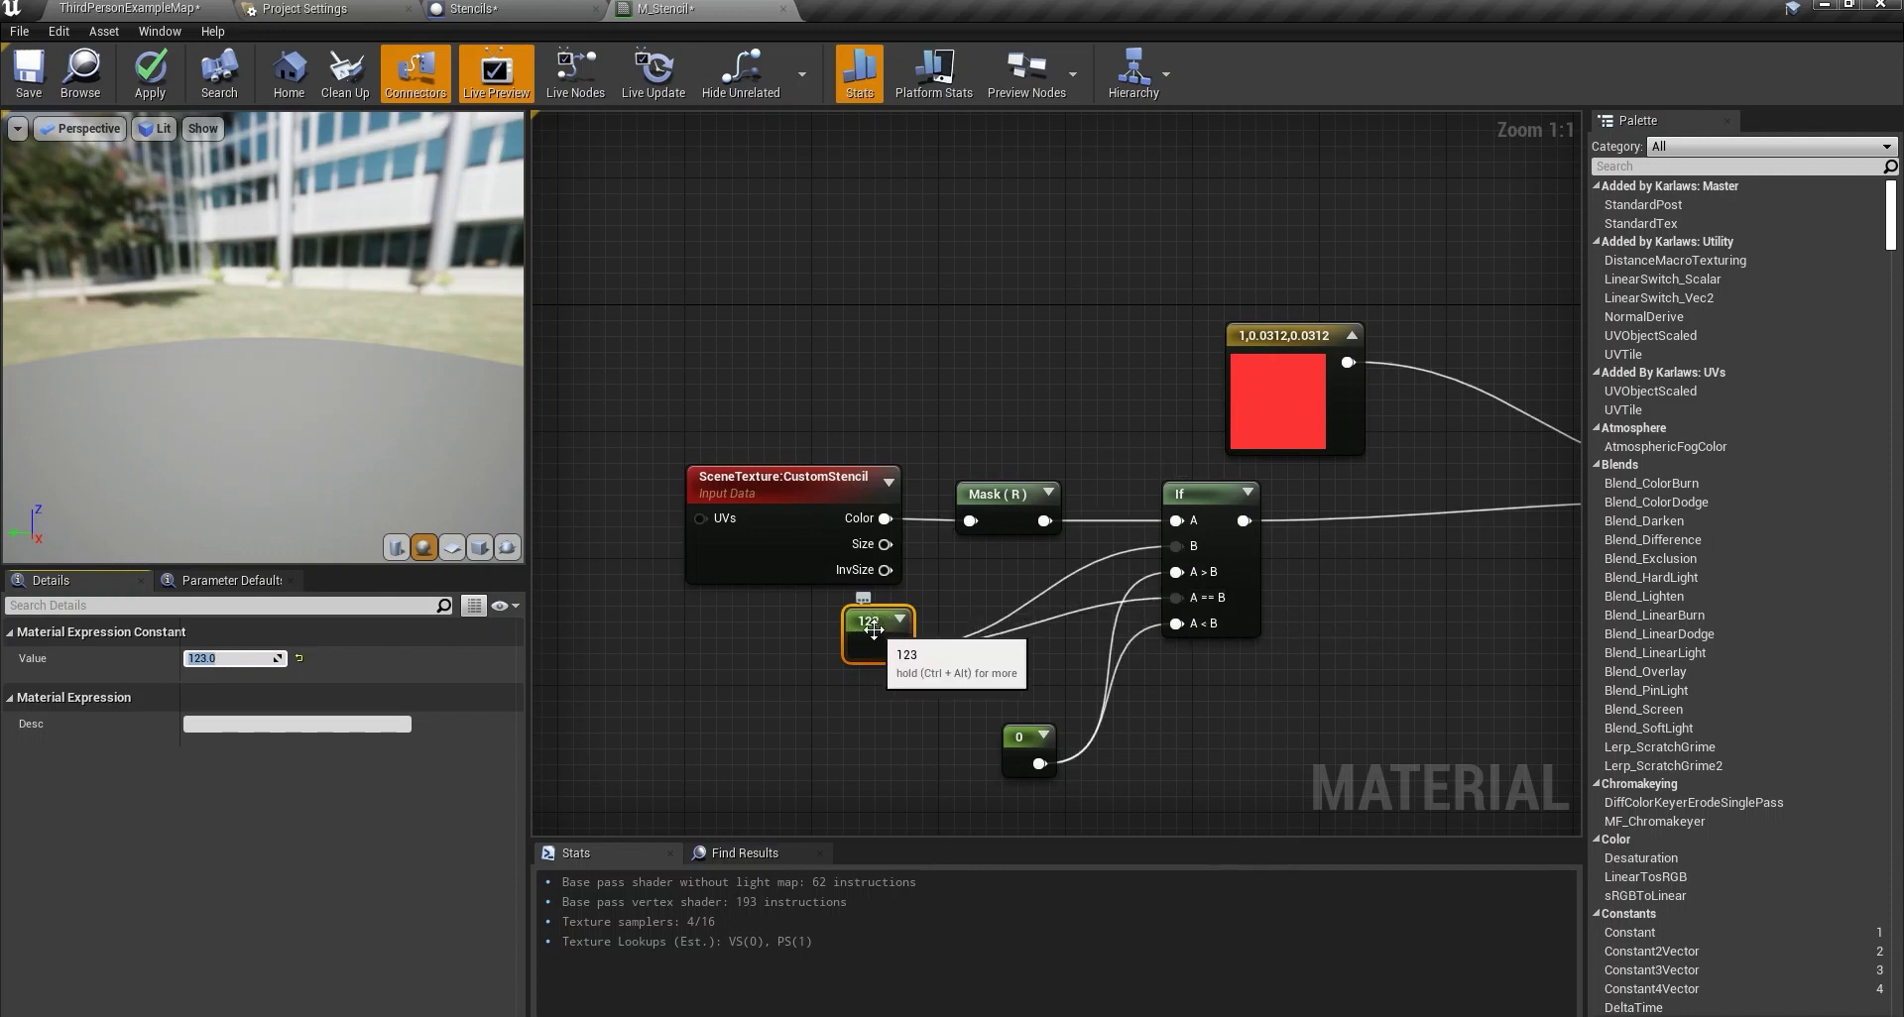
Check the Plane's stencil value in the Stencils blueprint and move M_Stencil's 0 constant nearer the 123 constant.
{"action": "left_click", "coordinate": [489, 8]}
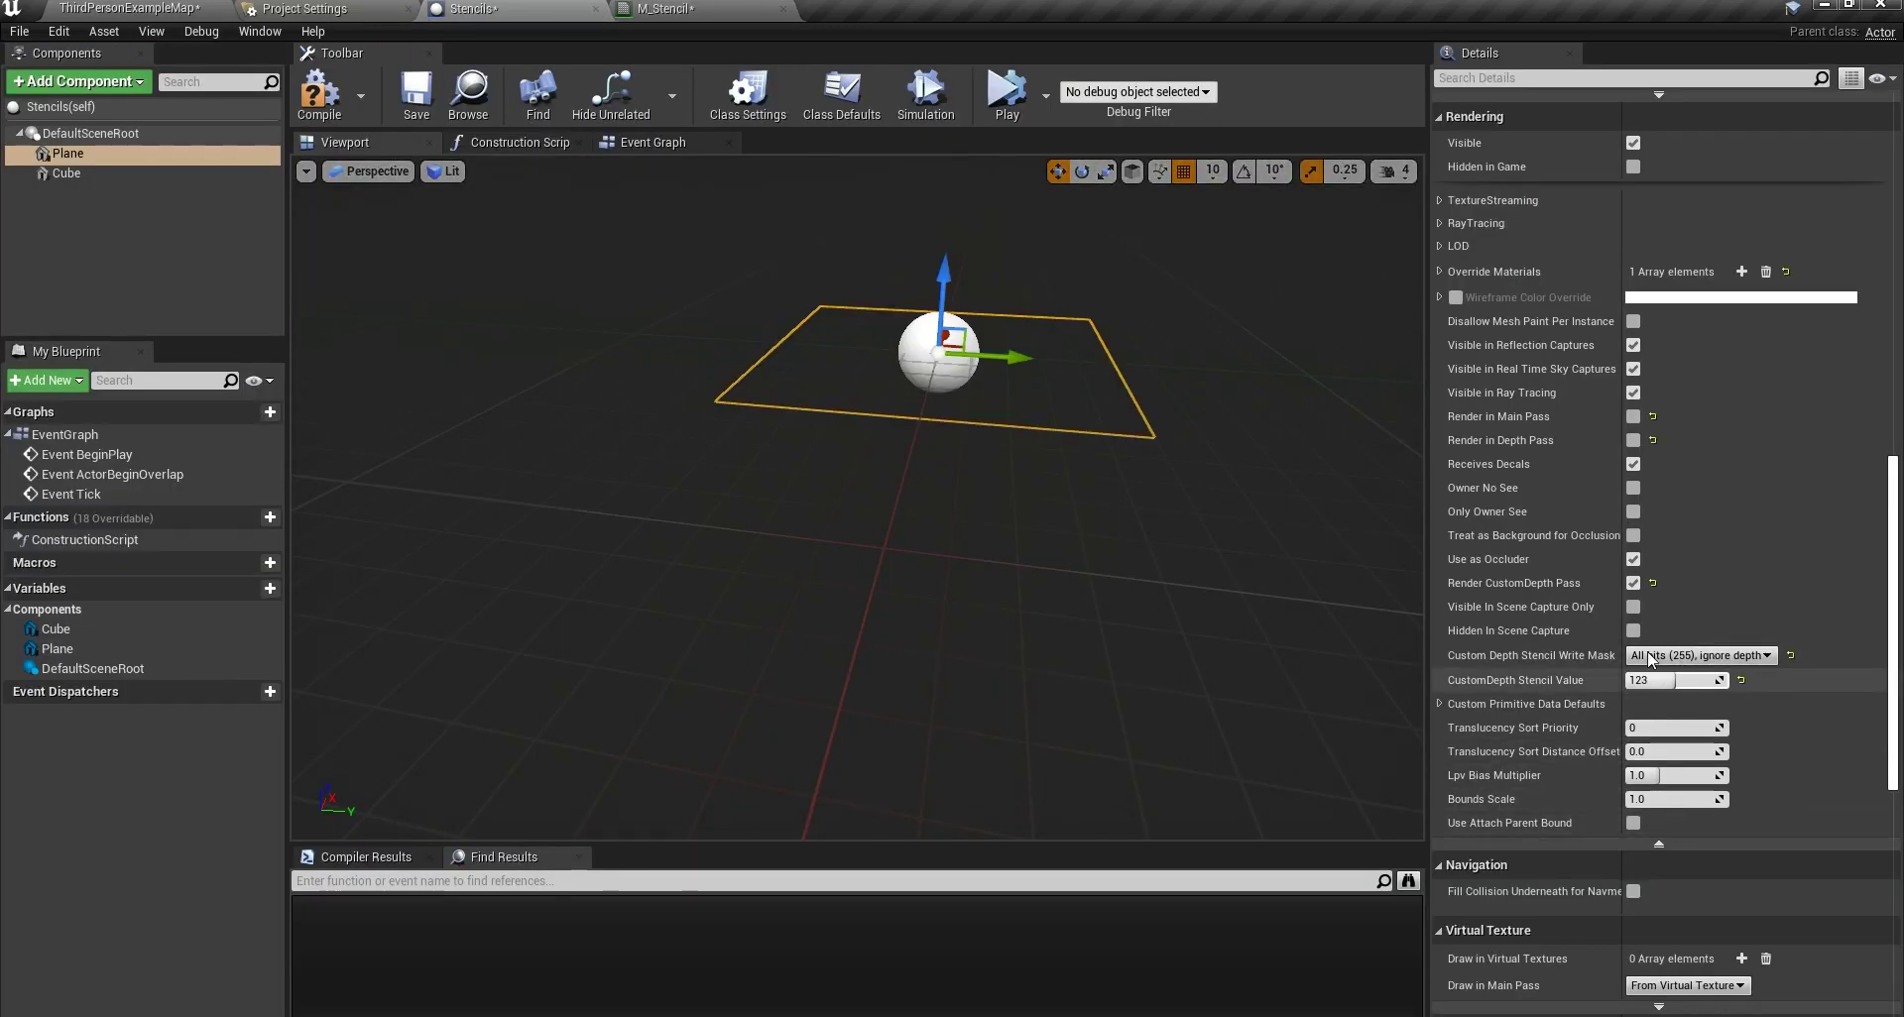
{"action": "left_click", "coordinate": [667, 10]}
{"action": "left_click_drag", "start_coordinate": [1019, 737], "coordinate": [954, 739]}
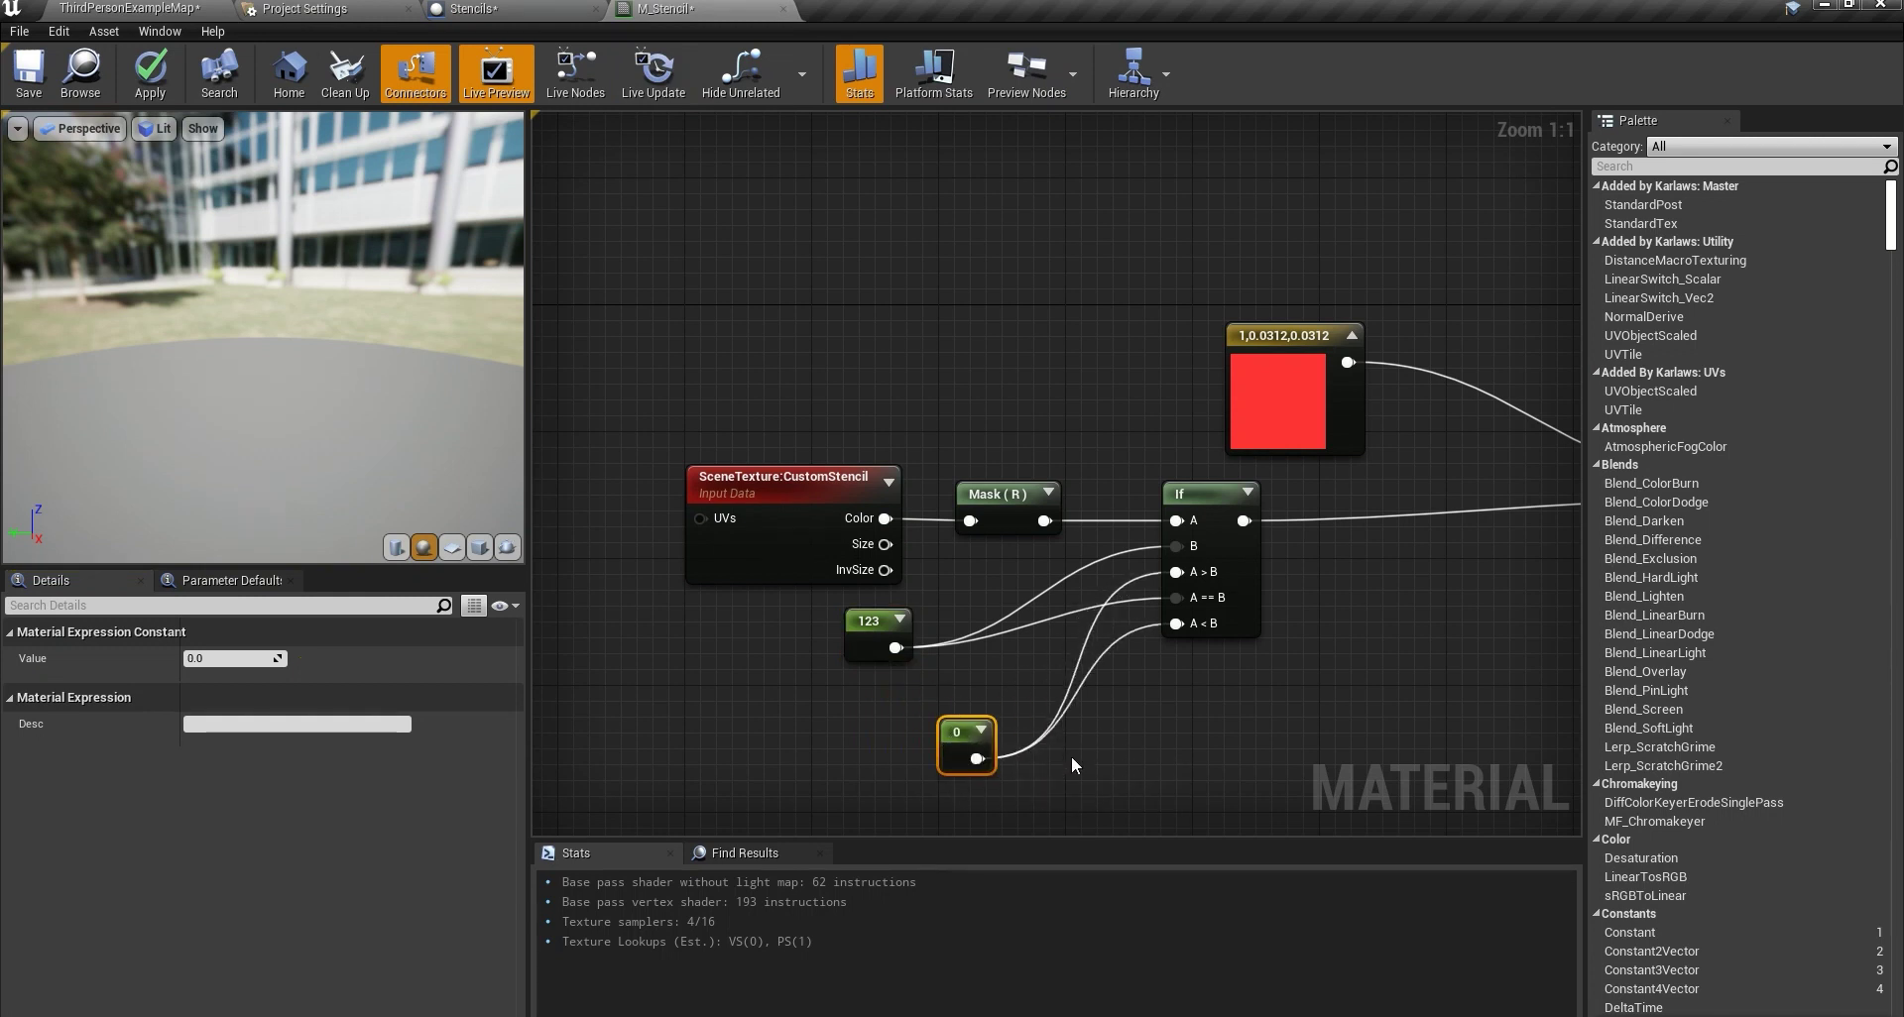
Apply the M_Stencil changes and examine the Cube through the Plane in the Stencils blueprint.
{"action": "right_click_drag", "start_coordinate": [1230, 711], "coordinate": [862, 694]}
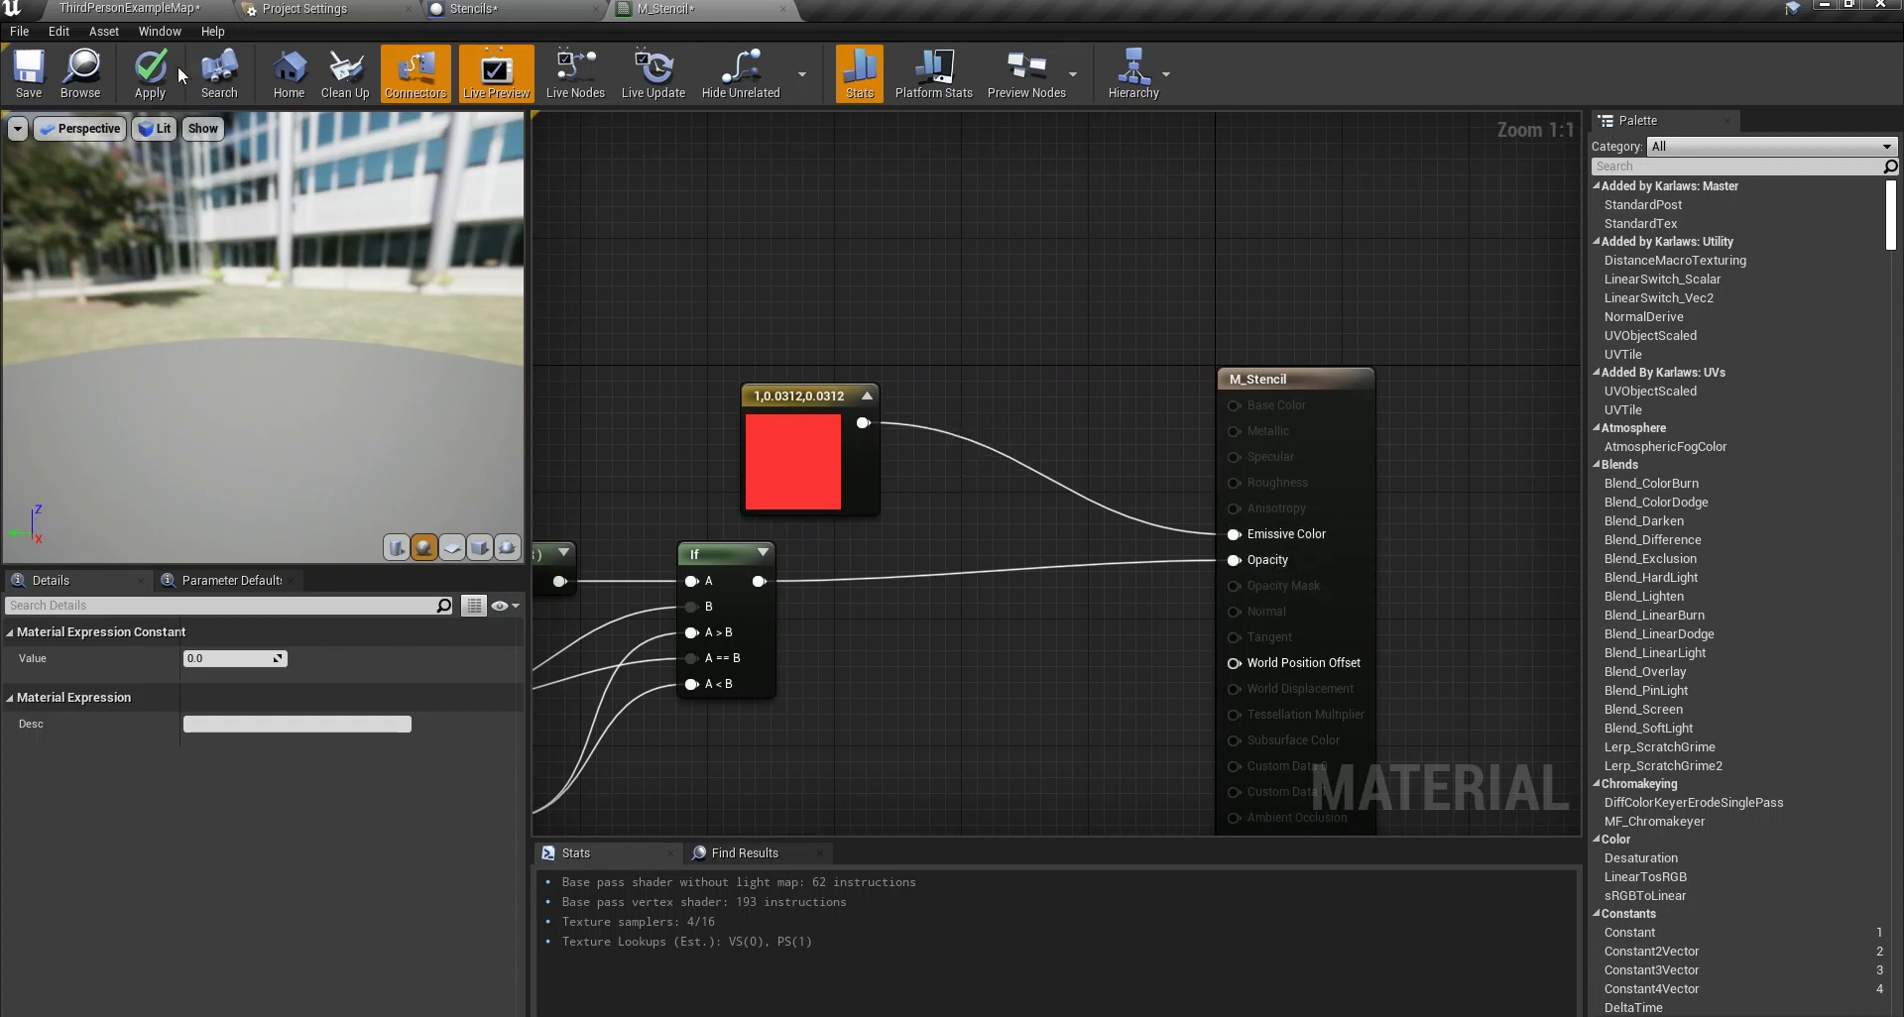
{"action": "left_click", "coordinate": [168, 76]}
{"action": "left_click", "coordinate": [535, 9]}
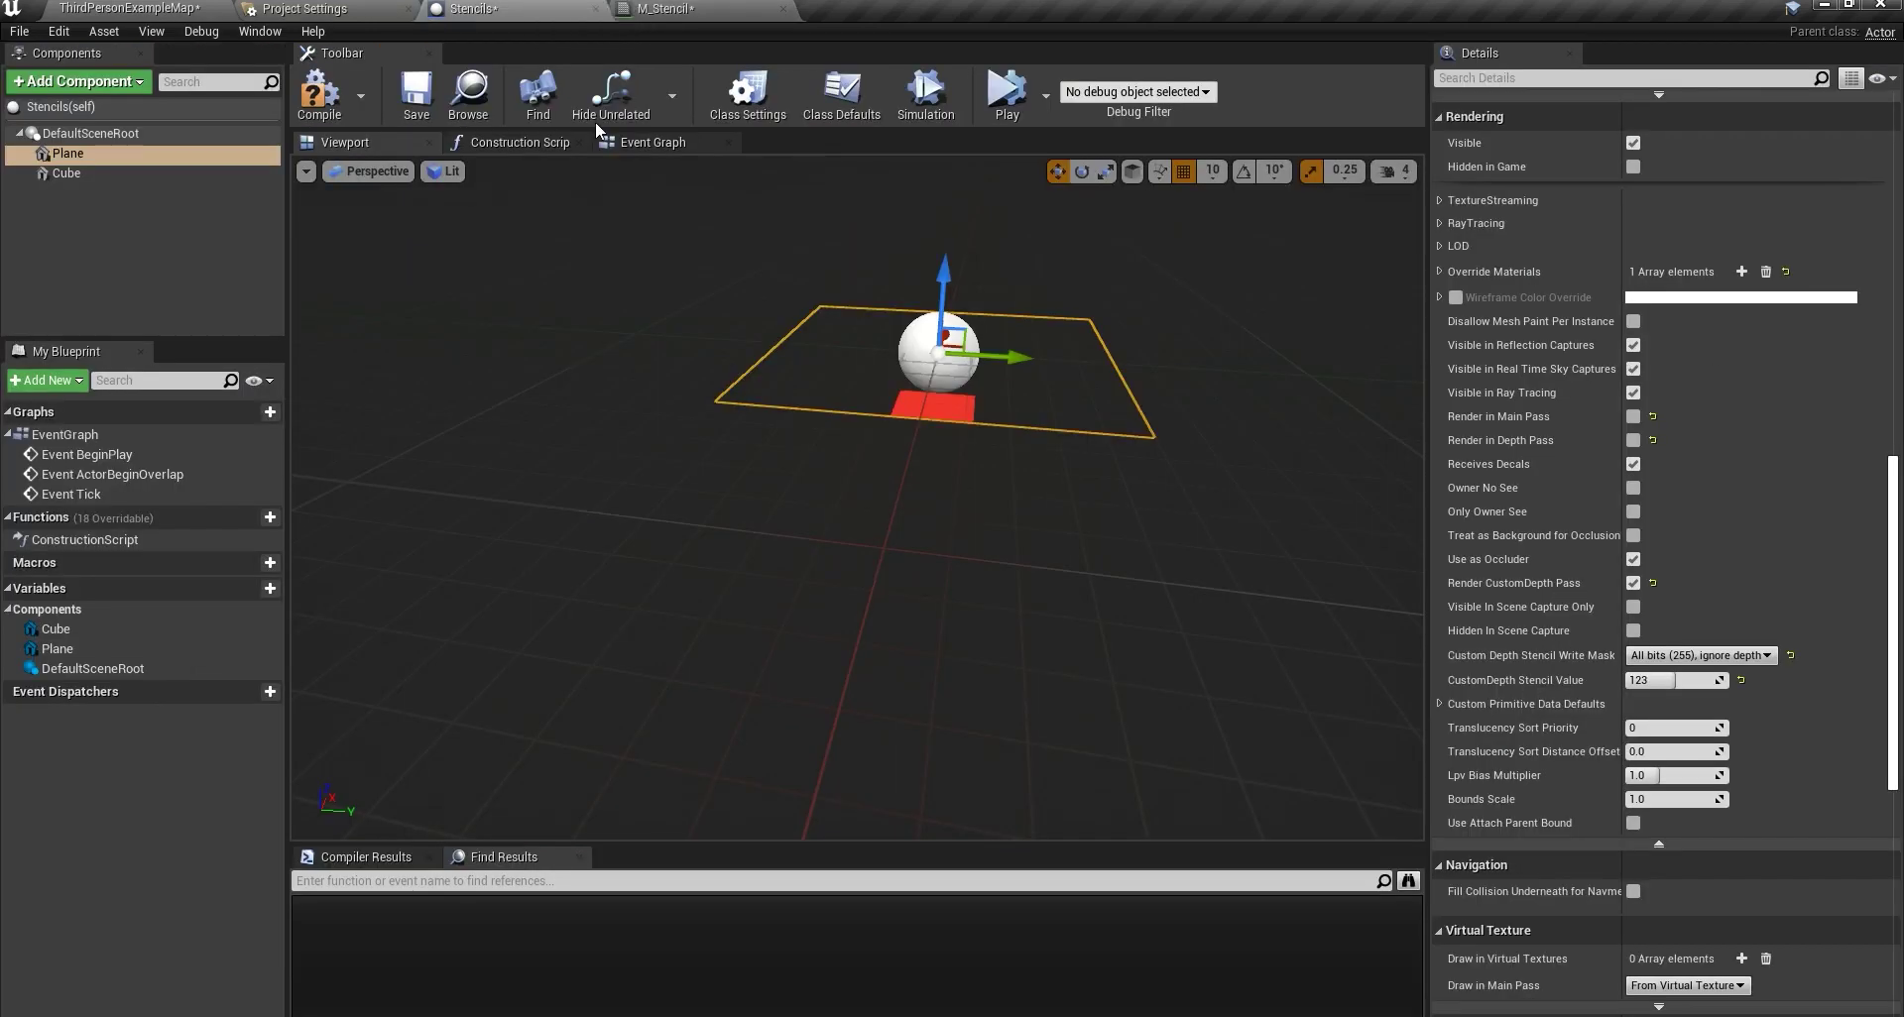
{"action": "right_click_drag", "start_coordinate": [682, 209], "coordinate": [565, 189]}
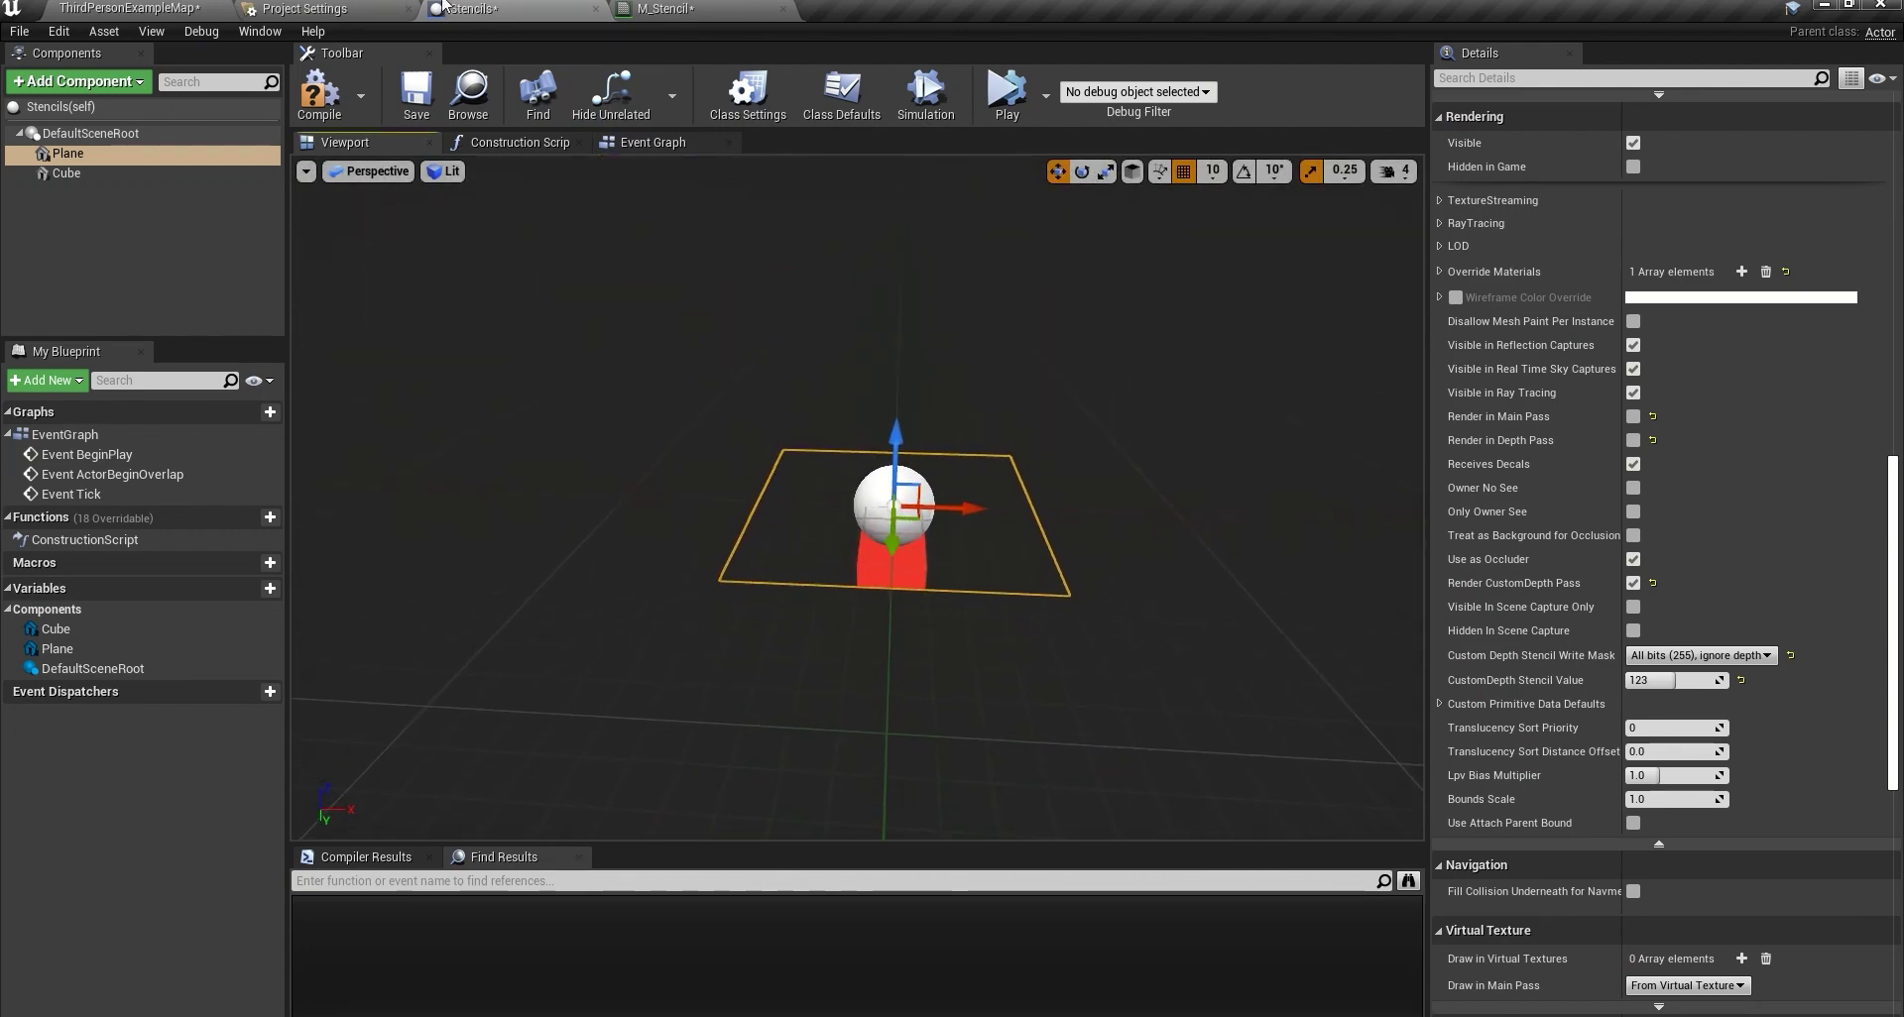
Find custom depth in the Project Settings, set Custom Depth-Stencil Pass to Enabled and inspect the Cube and Plane in the Stencils blueprint.
{"action": "left_click", "coordinate": [336, 7]}
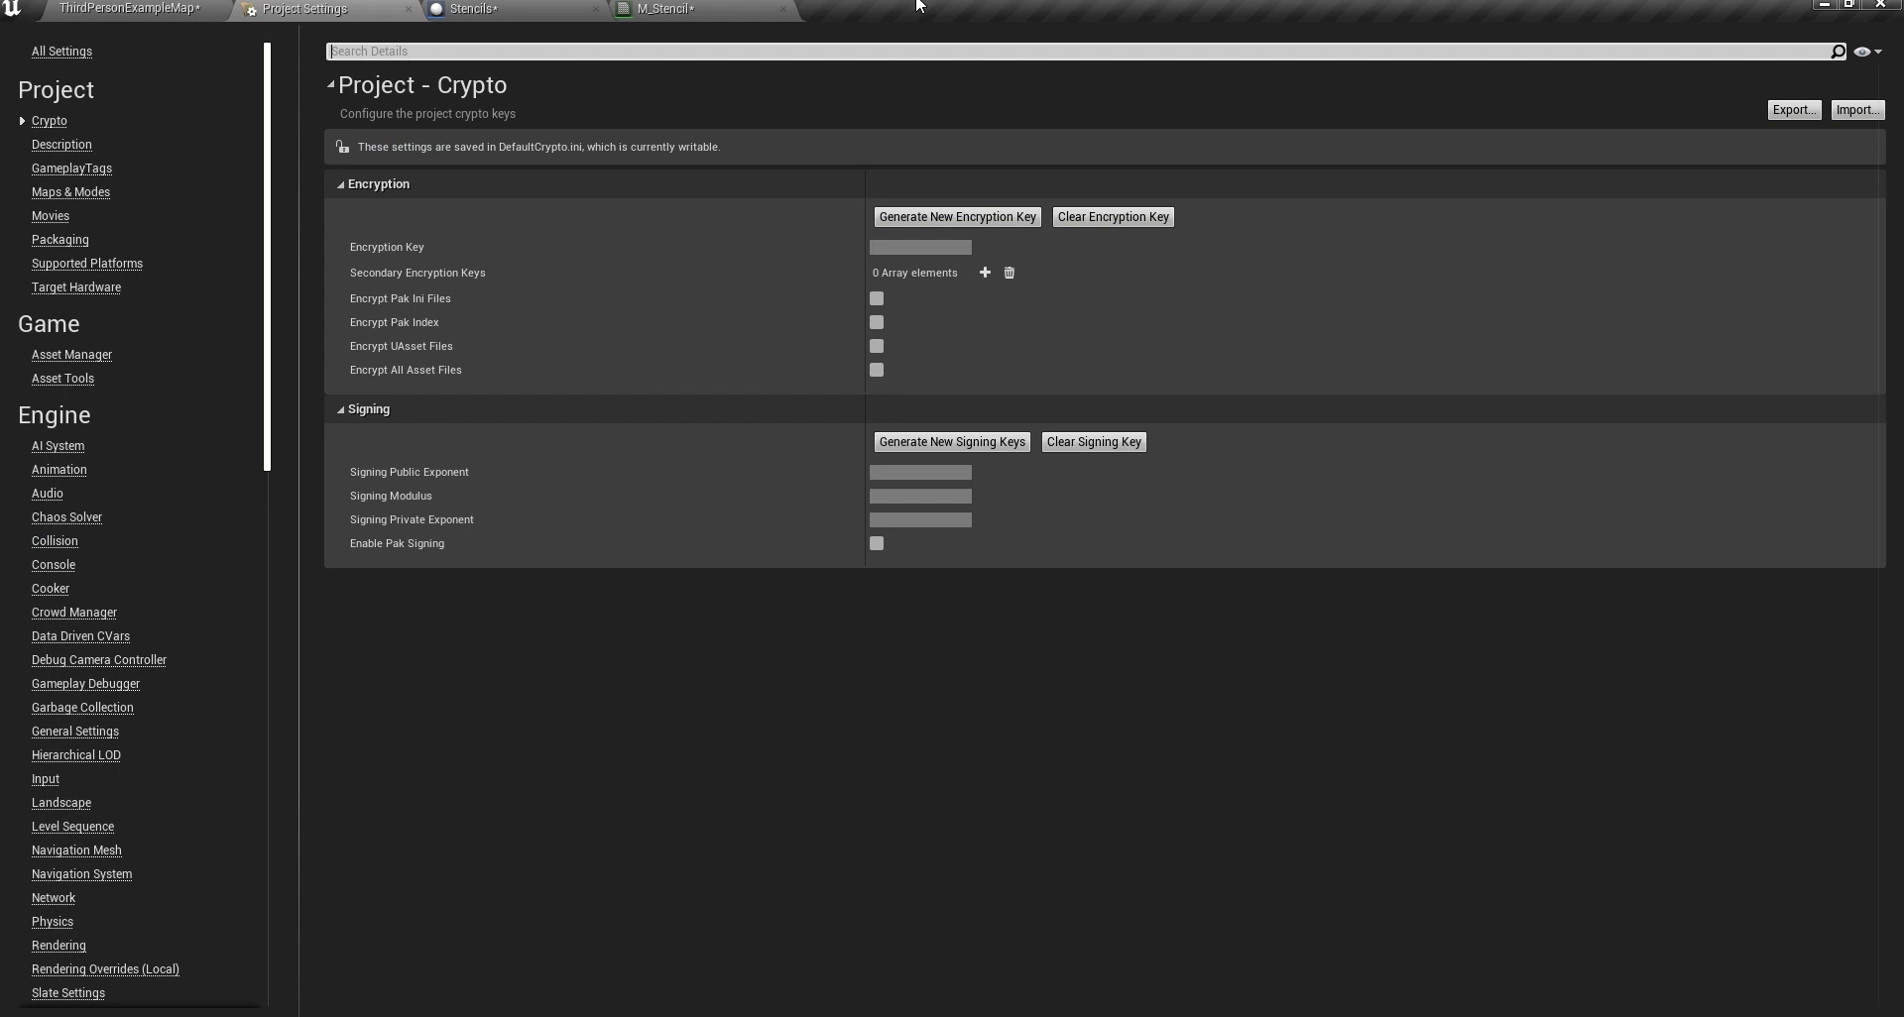
{"action": "type", "text": "custom depth"}
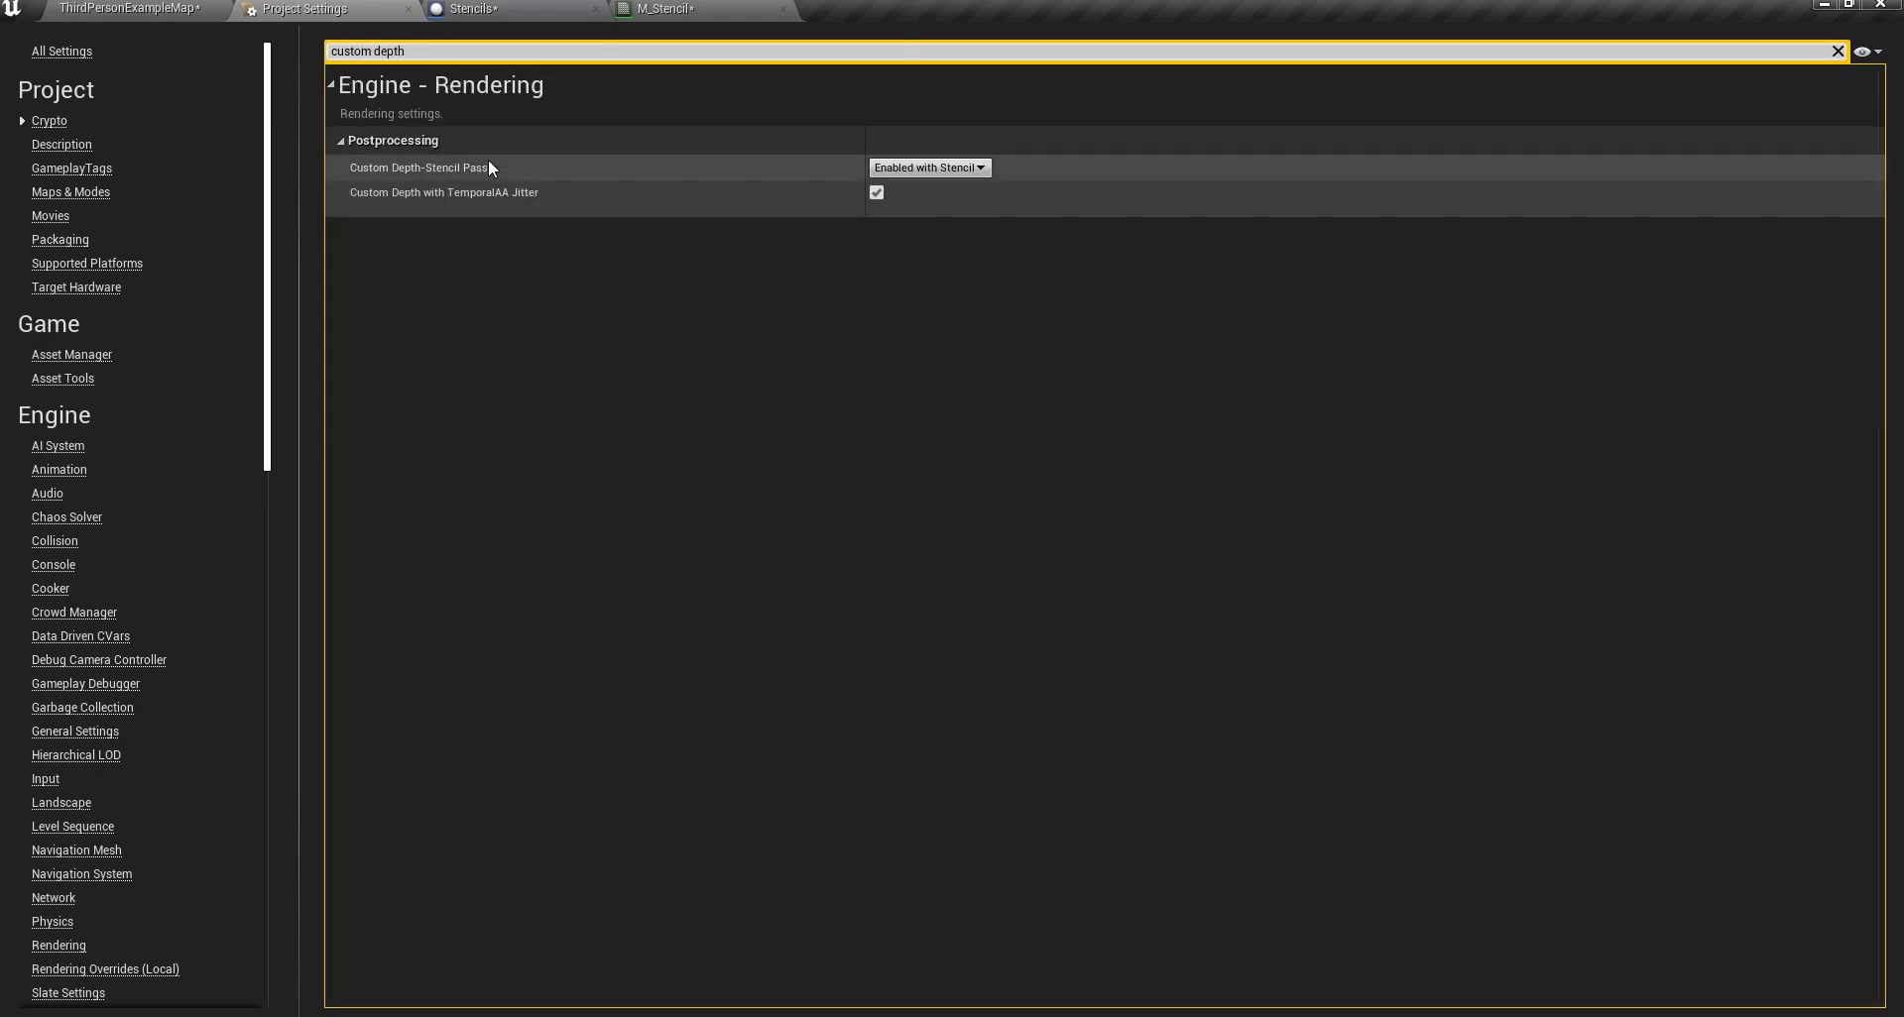
{"action": "left_click", "coordinate": [912, 169]}
{"action": "left_click", "coordinate": [906, 194]}
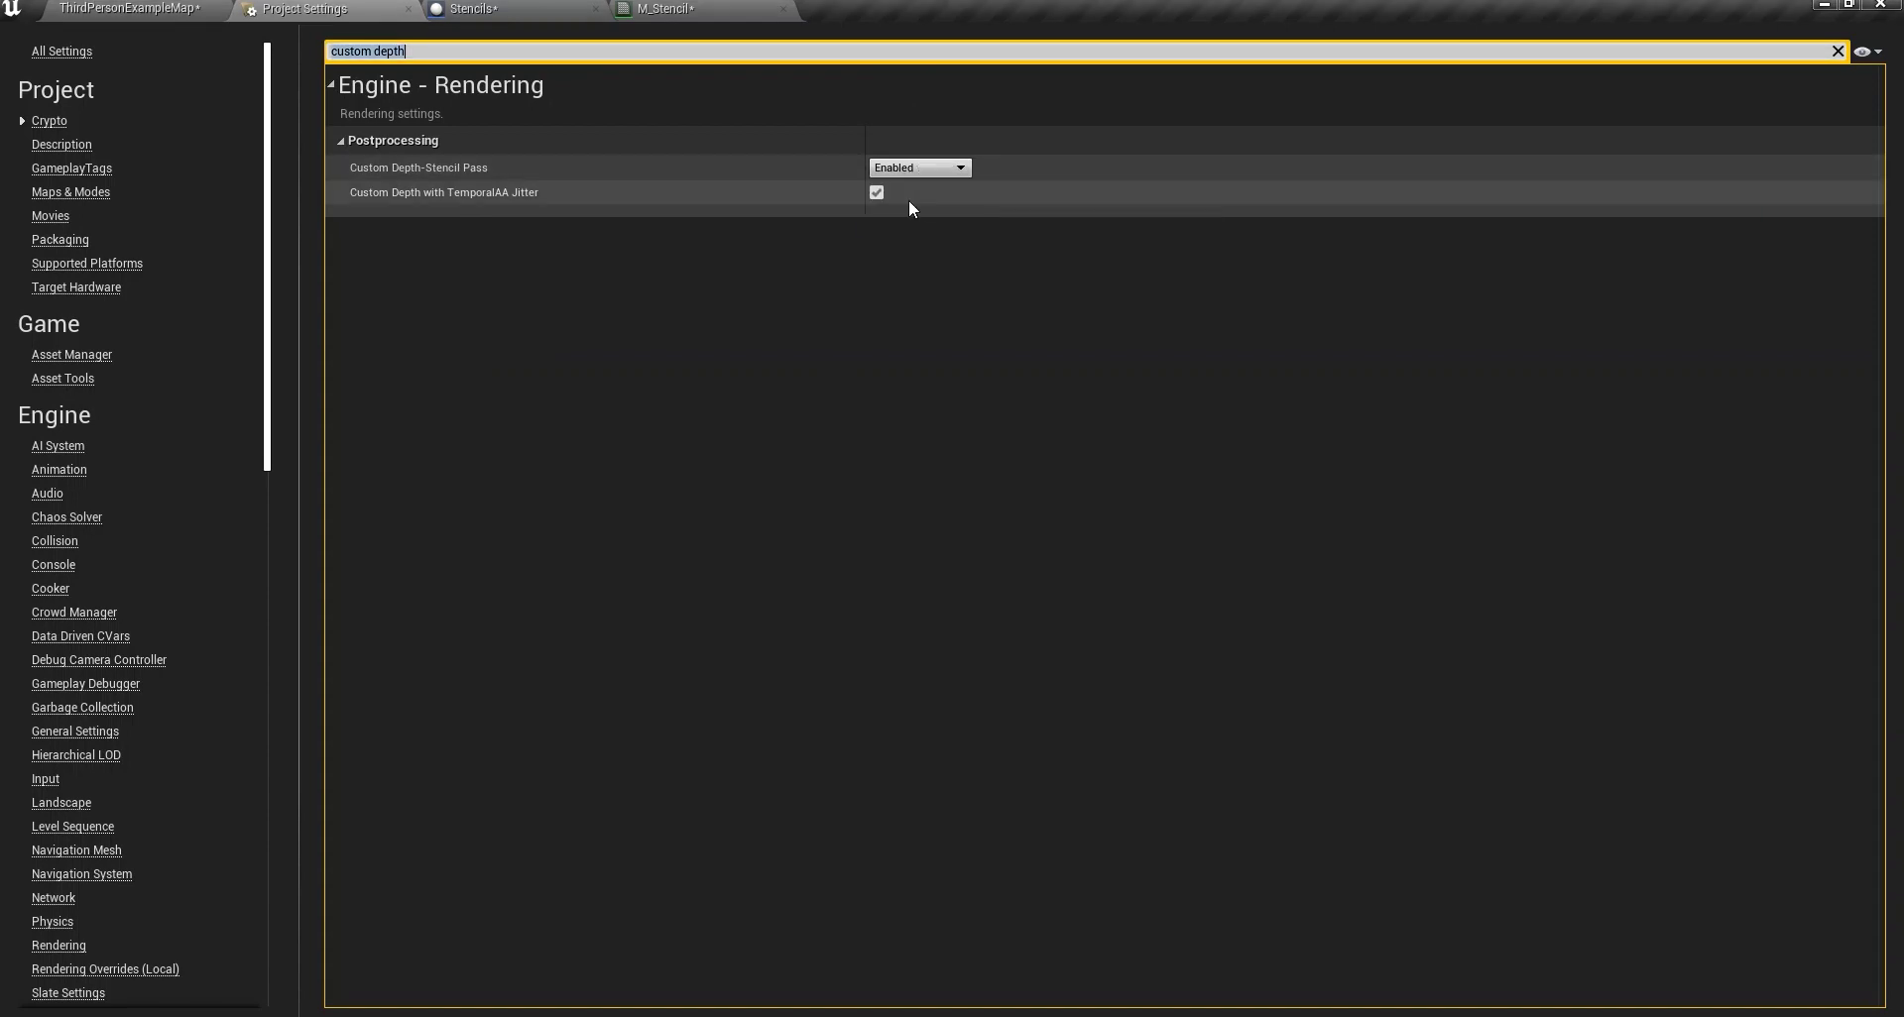
{"action": "left_click", "coordinate": [498, 10]}
{"action": "left_click_drag", "start_coordinate": [923, 526], "coordinate": [904, 427], "text": "alt"}
{"action": "right_click_drag", "start_coordinate": [858, 476], "coordinate": [793, 476]}
Set the project's Custom Depth-Stencil Pass to Enabled with Stencil and return to the Stencils blueprint.
{"action": "left_click", "coordinate": [304, 9]}
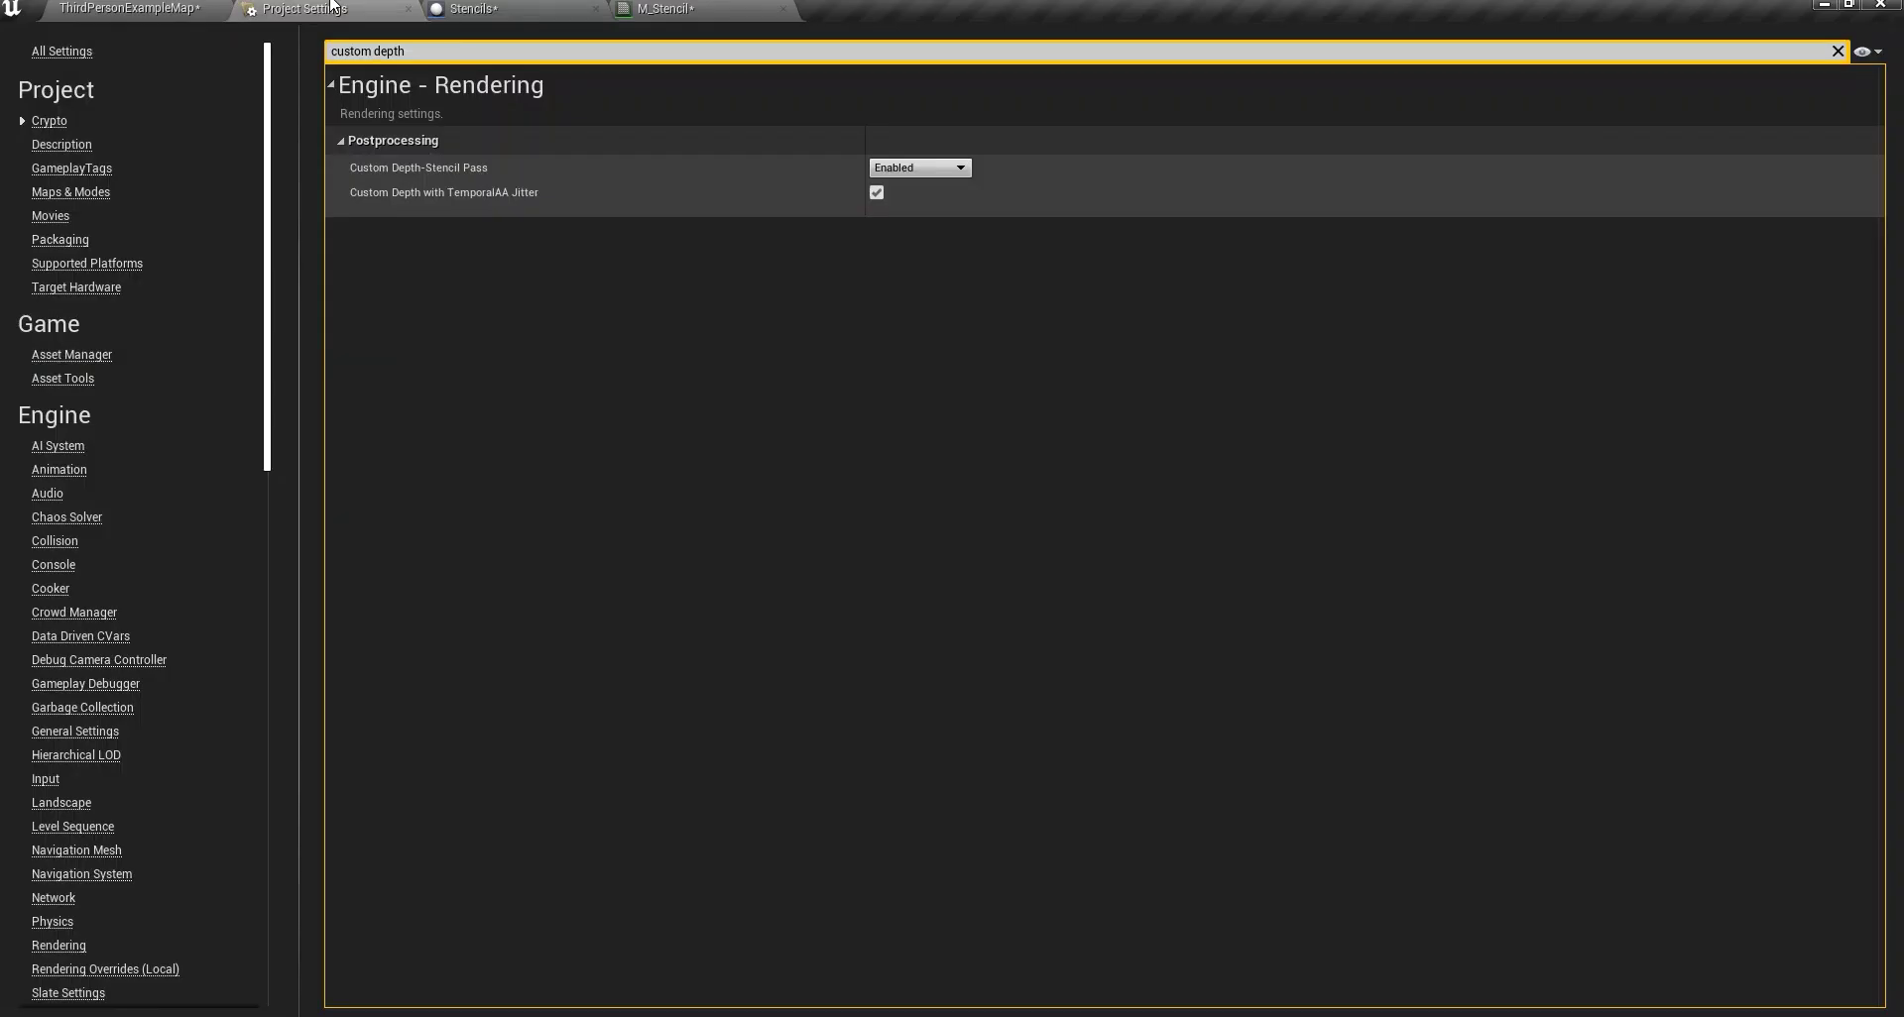
{"action": "left_click", "coordinate": [932, 168]}
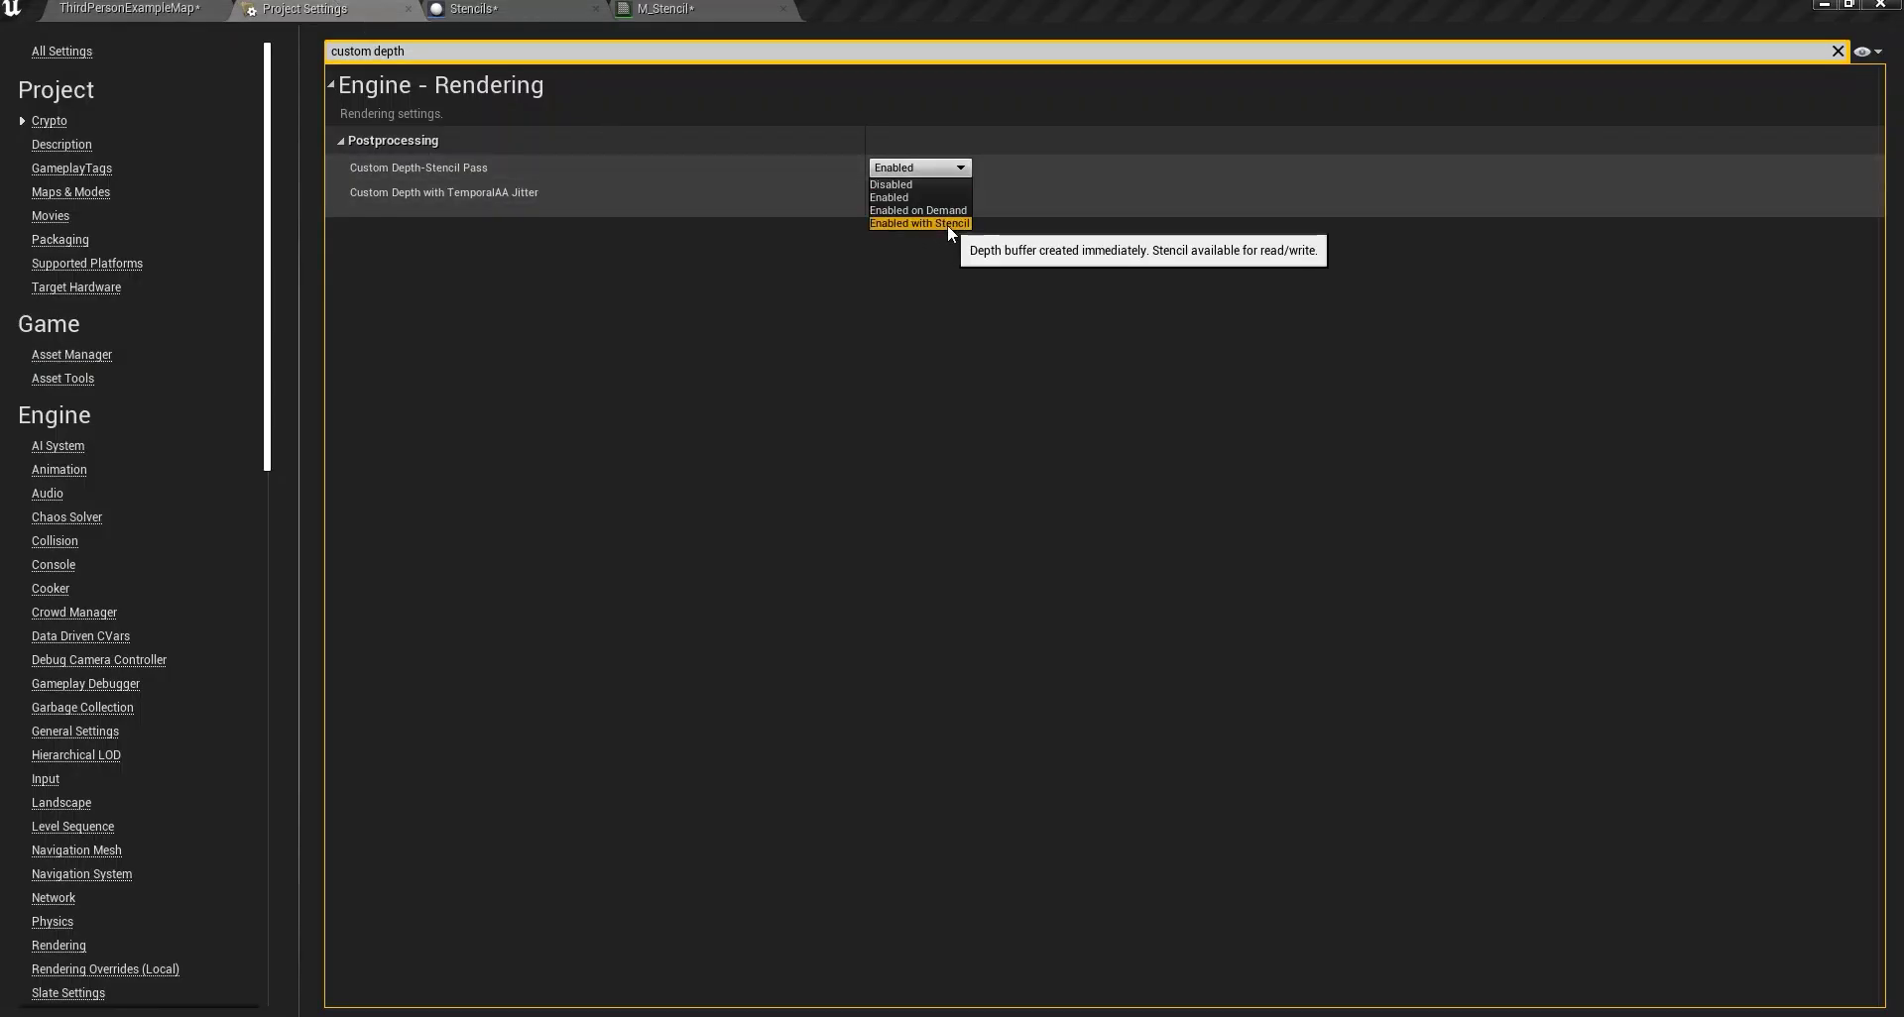
{"action": "left_click", "coordinate": [948, 224]}
{"action": "left_click", "coordinate": [536, 3]}
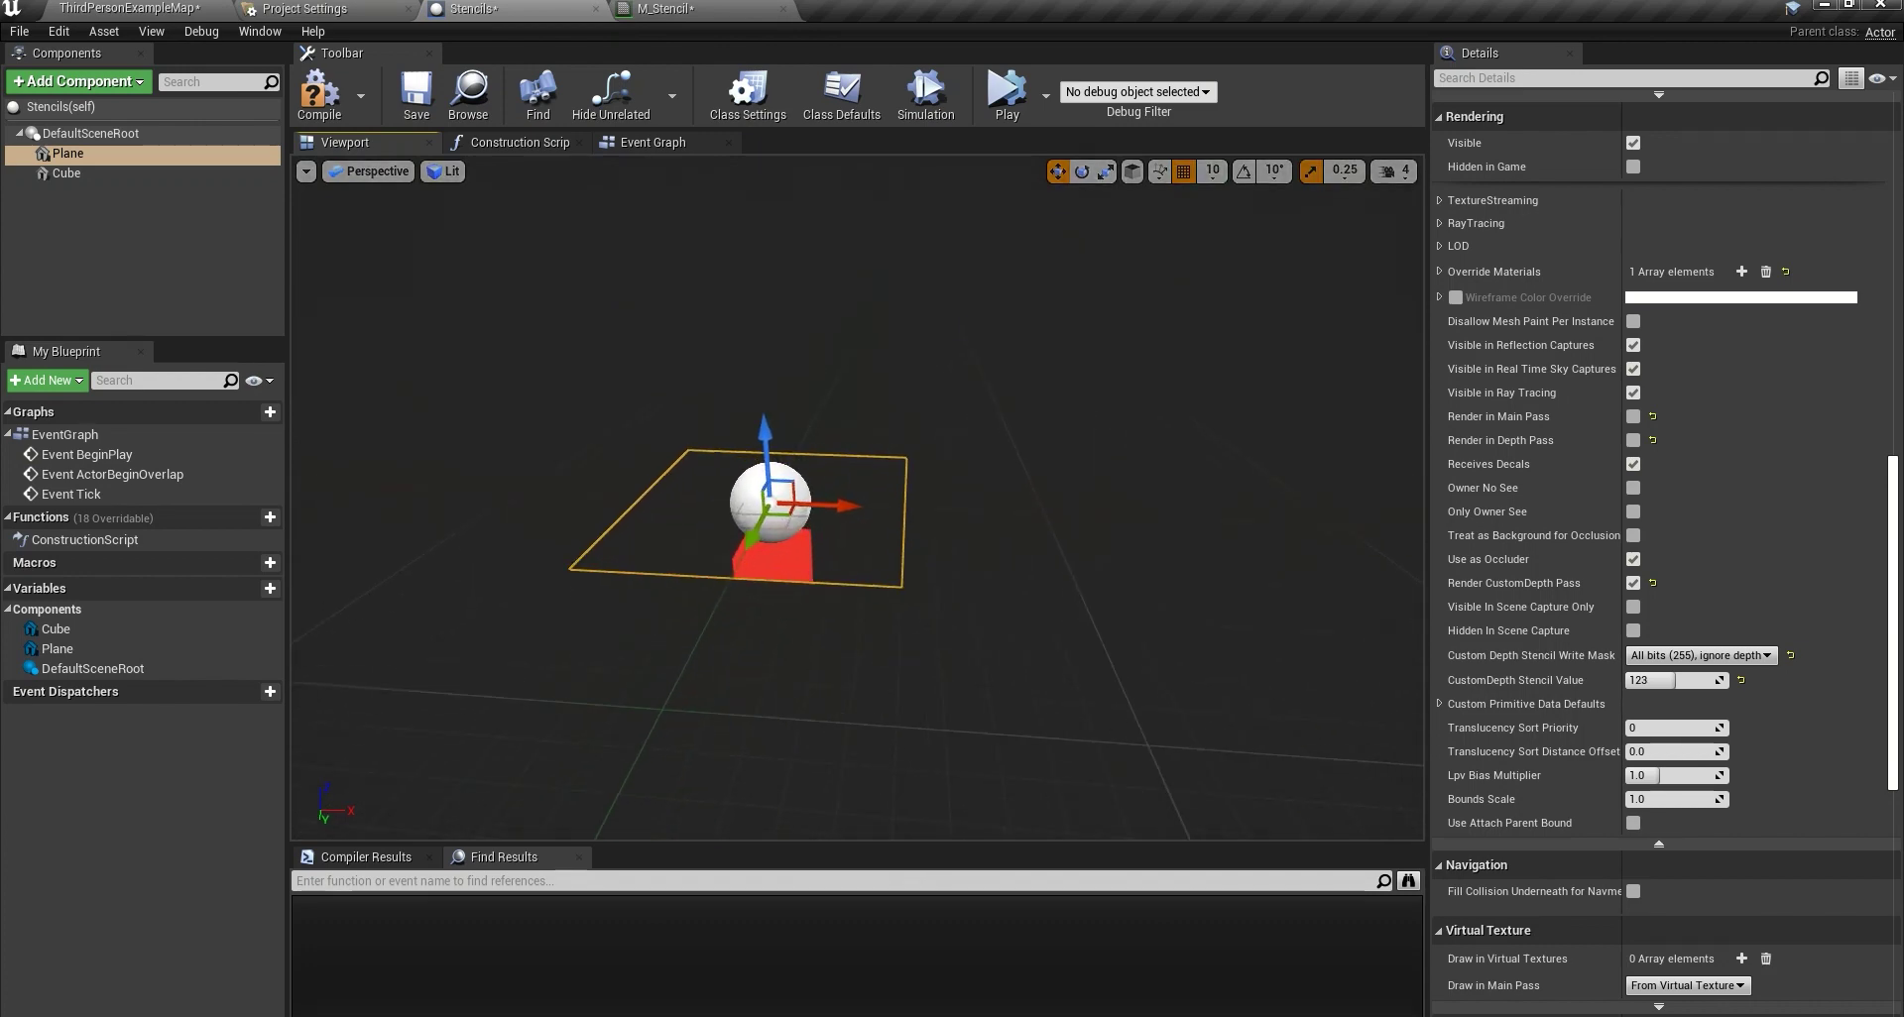
In M_Stencil, set the 123 constant feeding the If node to 122 and apply the material.
{"action": "left_click", "coordinate": [663, 9]}
{"action": "right_click_drag", "start_coordinate": [846, 721], "coordinate": [1381, 492]}
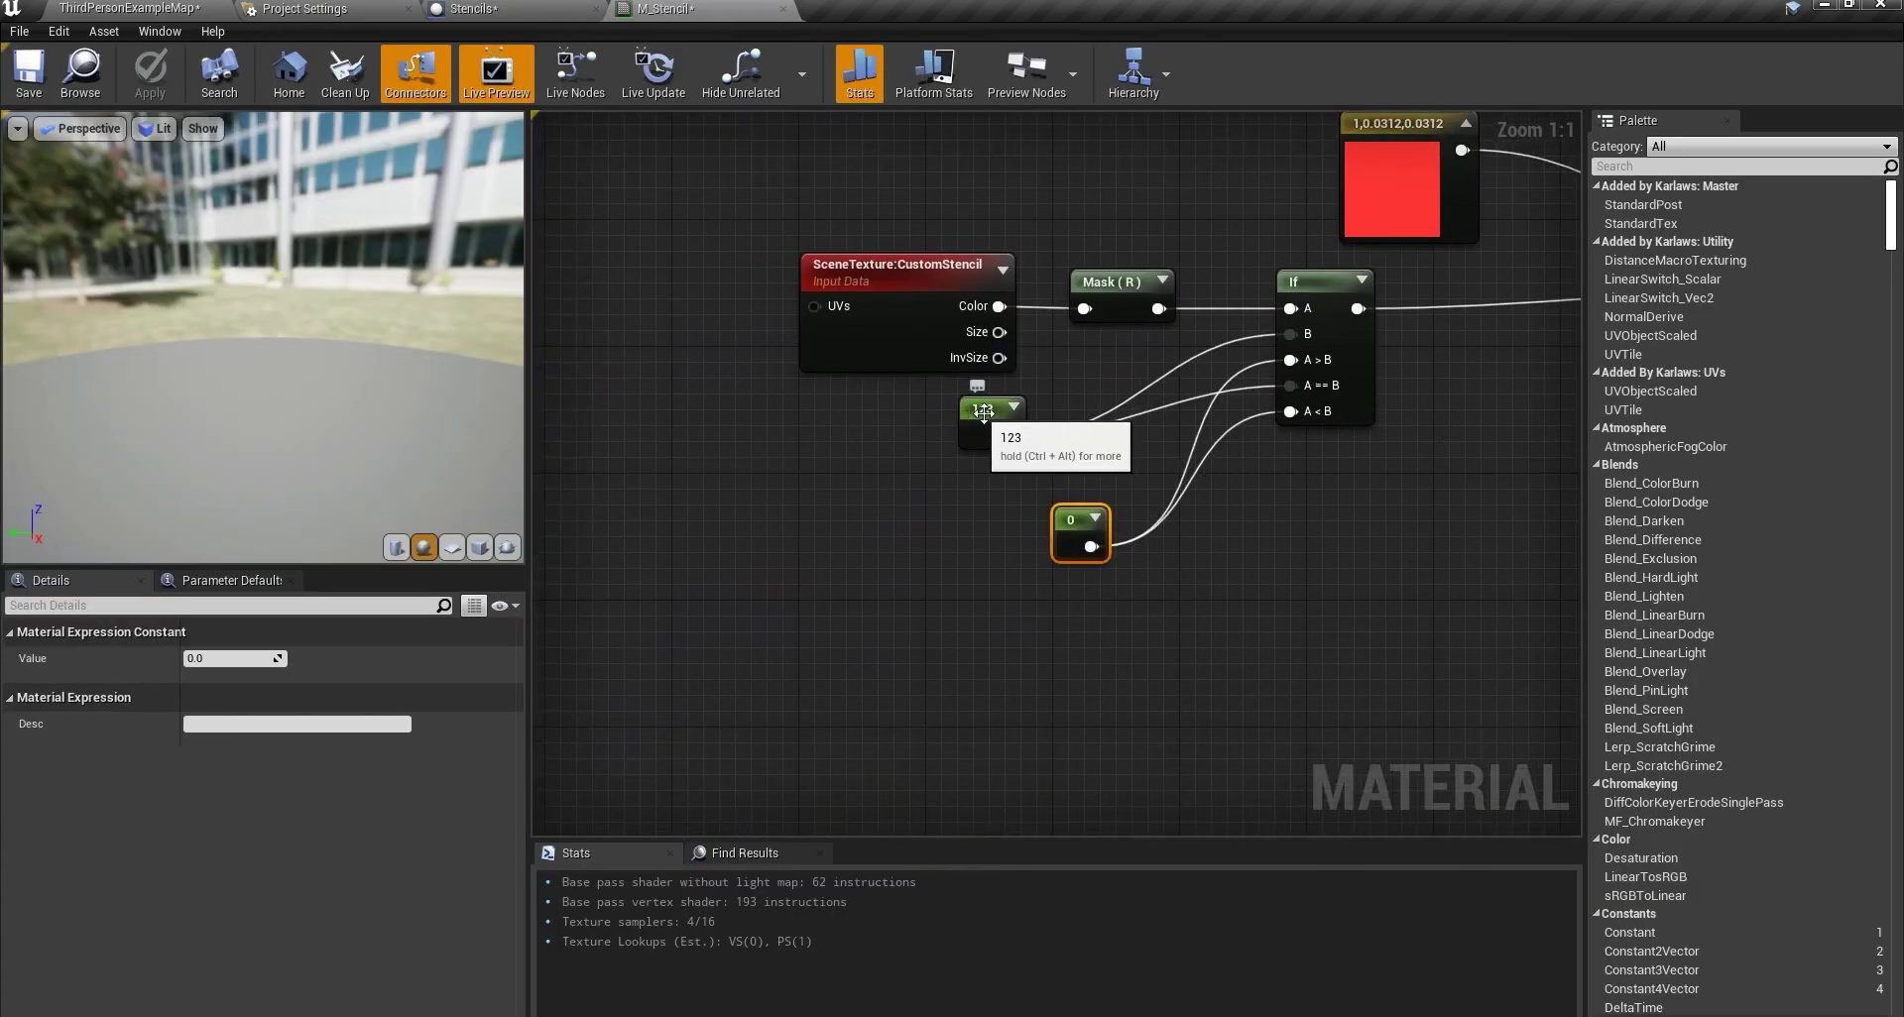
{"action": "left_click", "coordinate": [985, 422]}
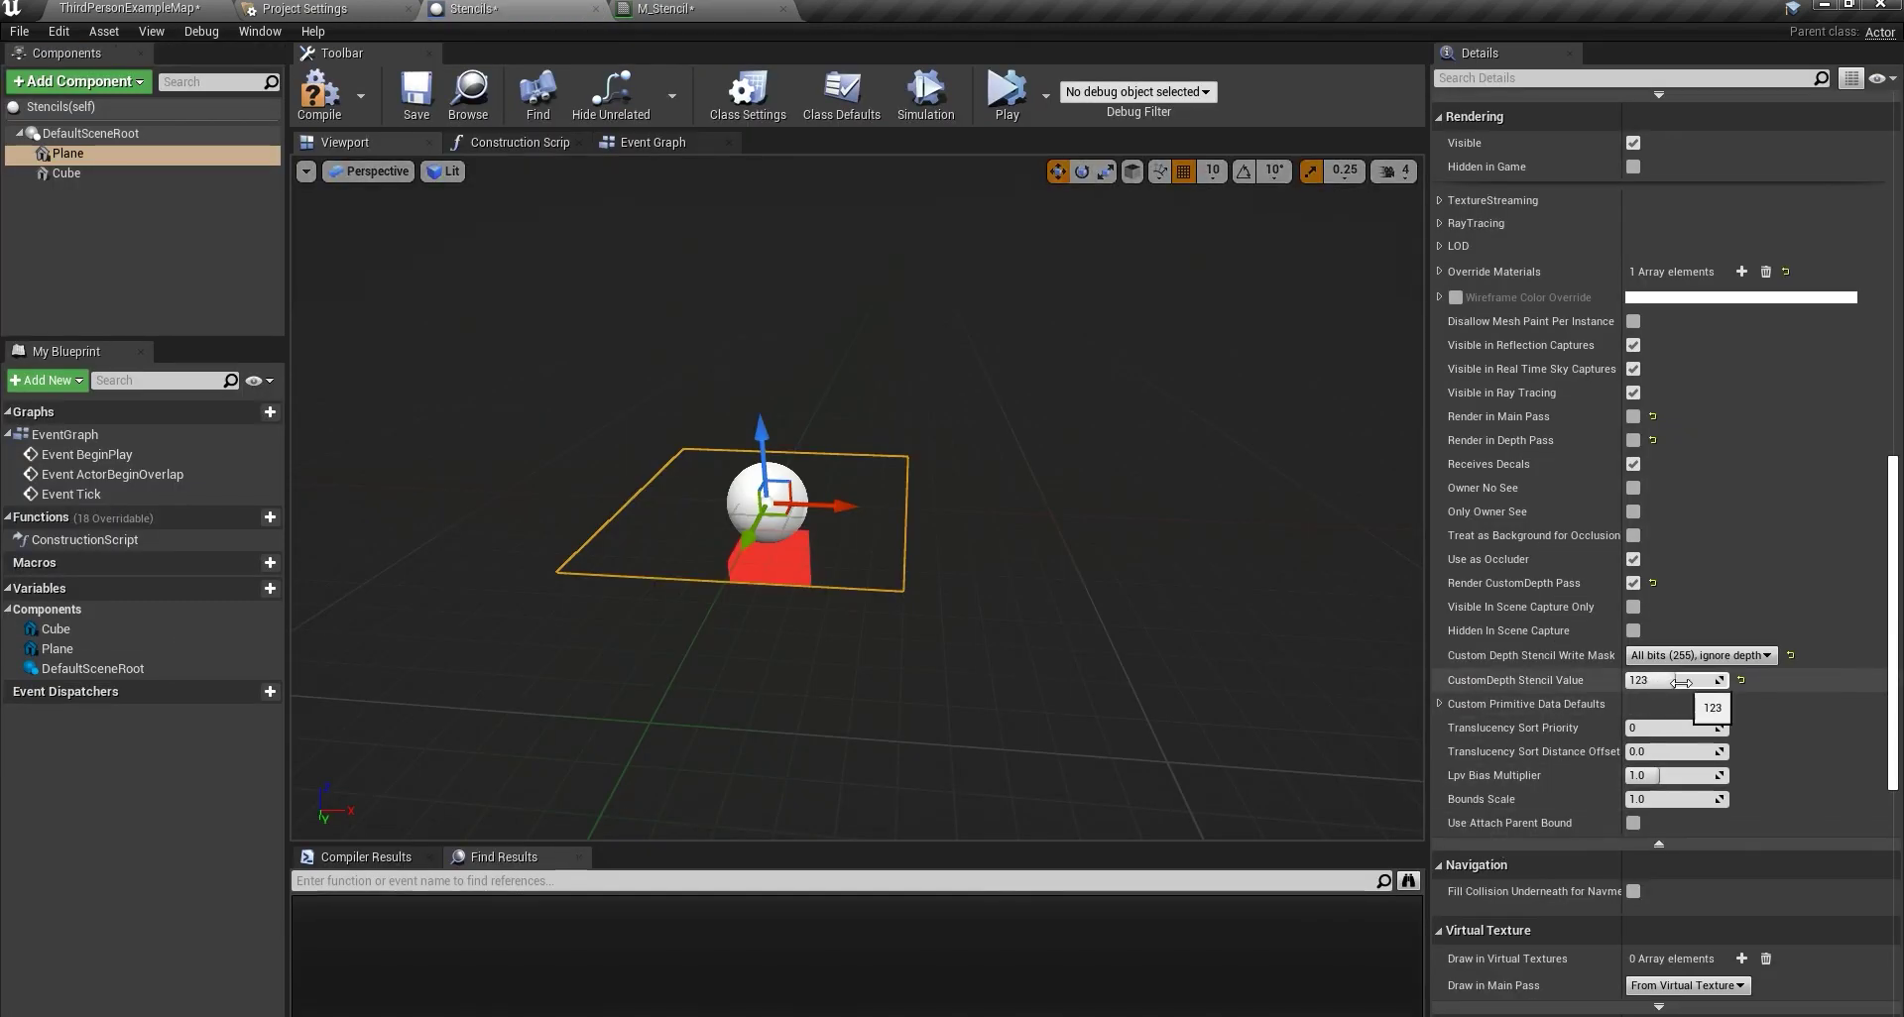
{"action": "left_click", "coordinate": [711, 8]}
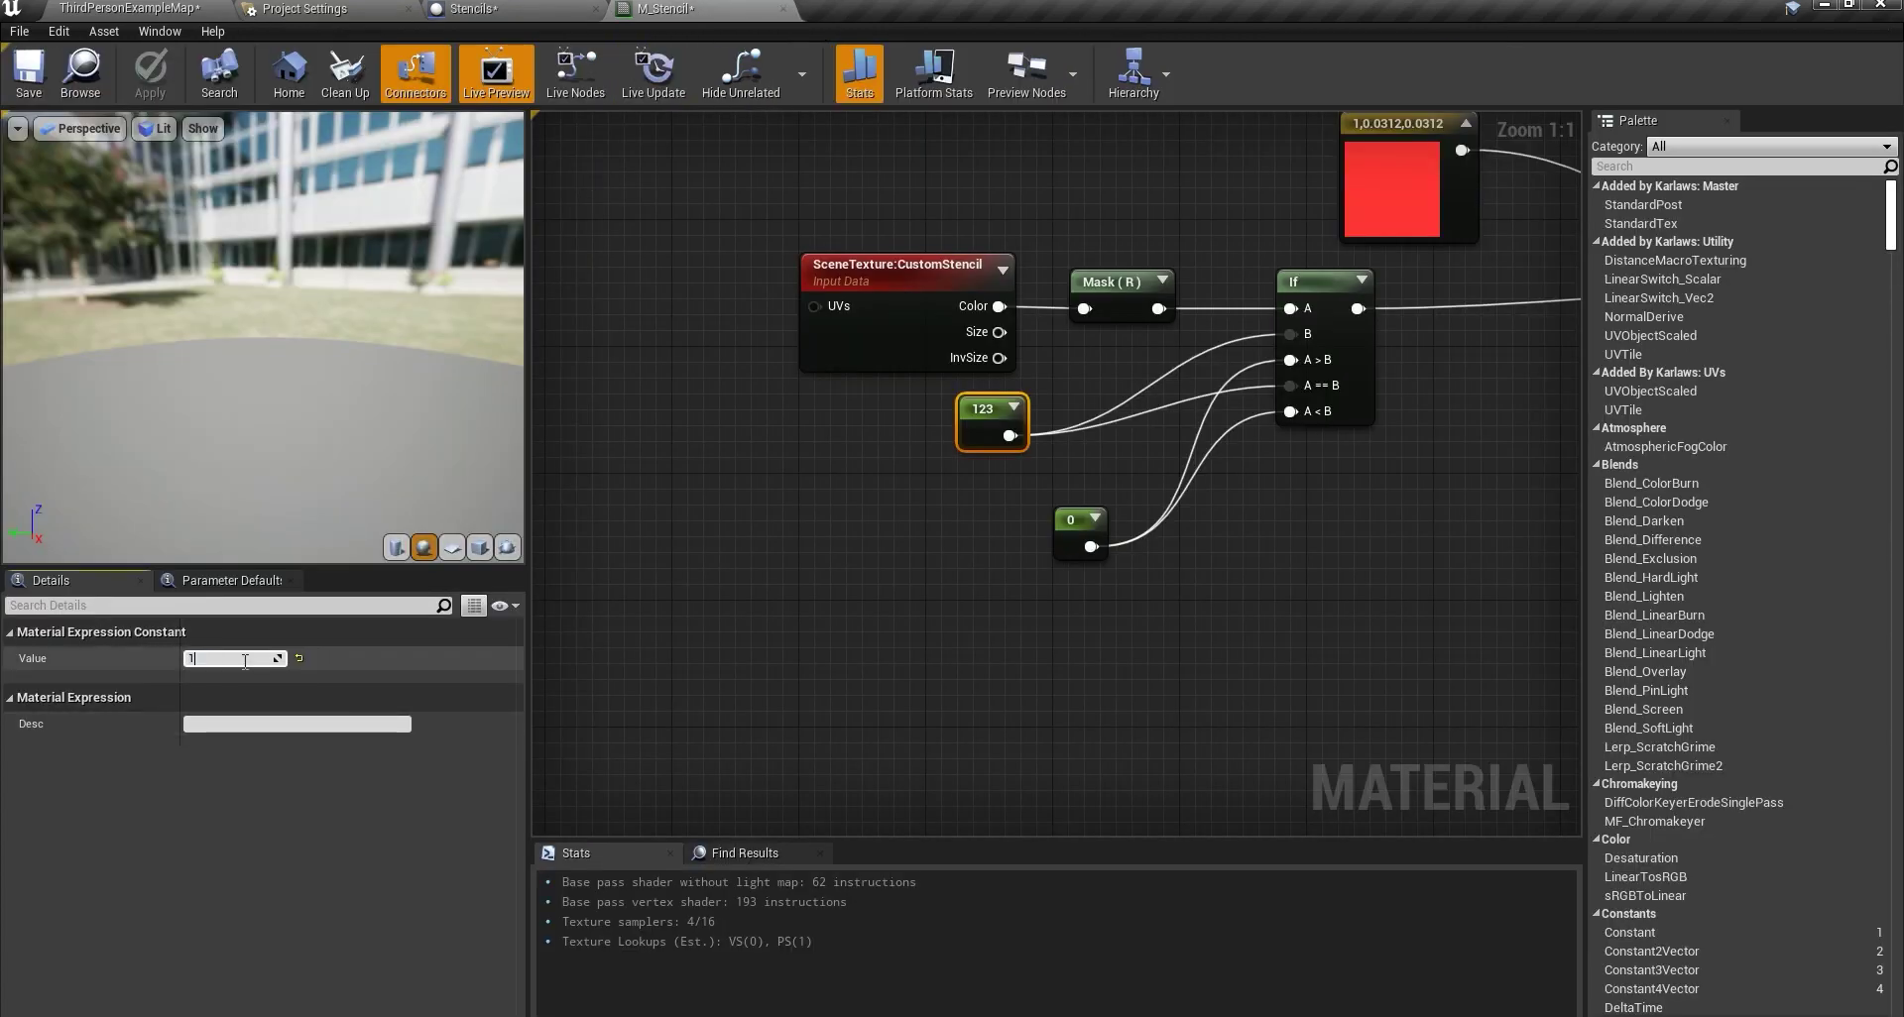
{"action": "left_click", "coordinate": [245, 661]}
{"action": "type", "text": "122"}
{"action": "key", "text": "Return"}
{"action": "left_click", "coordinate": [155, 84]}
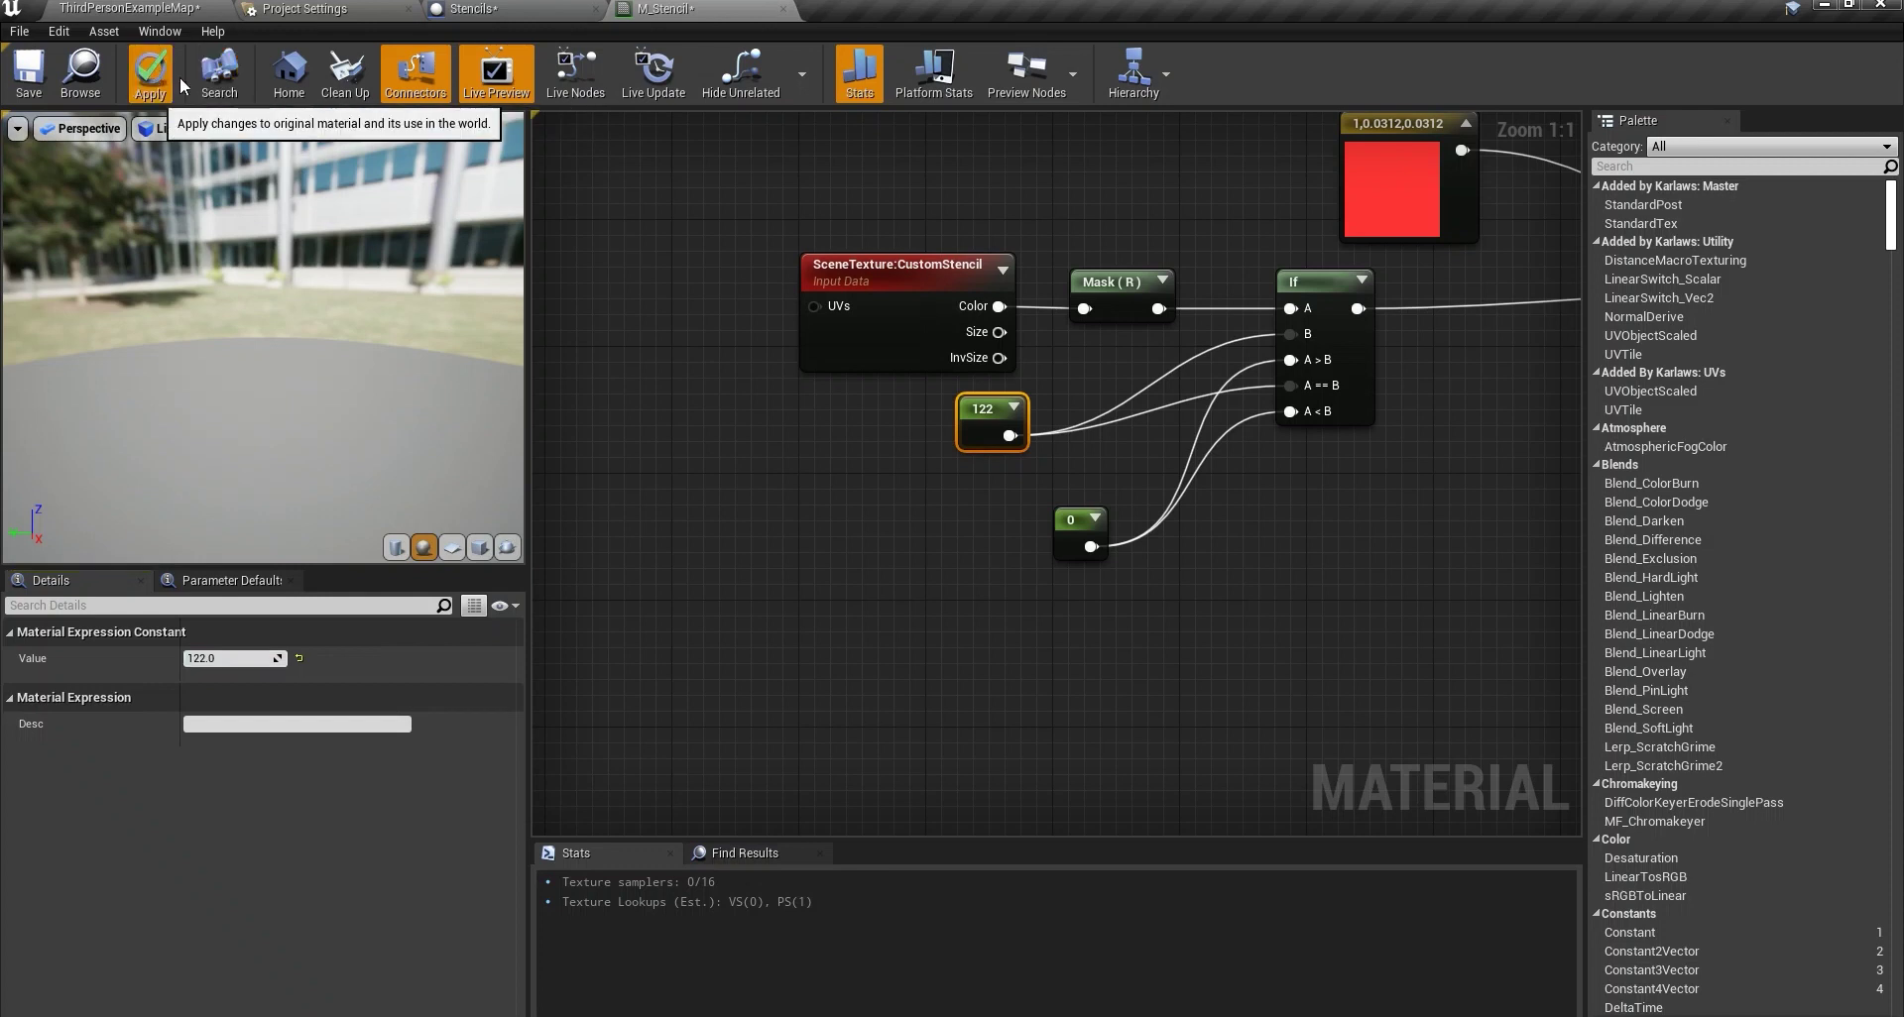
In the Stencils blueprint, set the Plane's CustomDepth Stencil Value to 122 to match the material.
{"action": "left_click", "coordinate": [536, 7]}
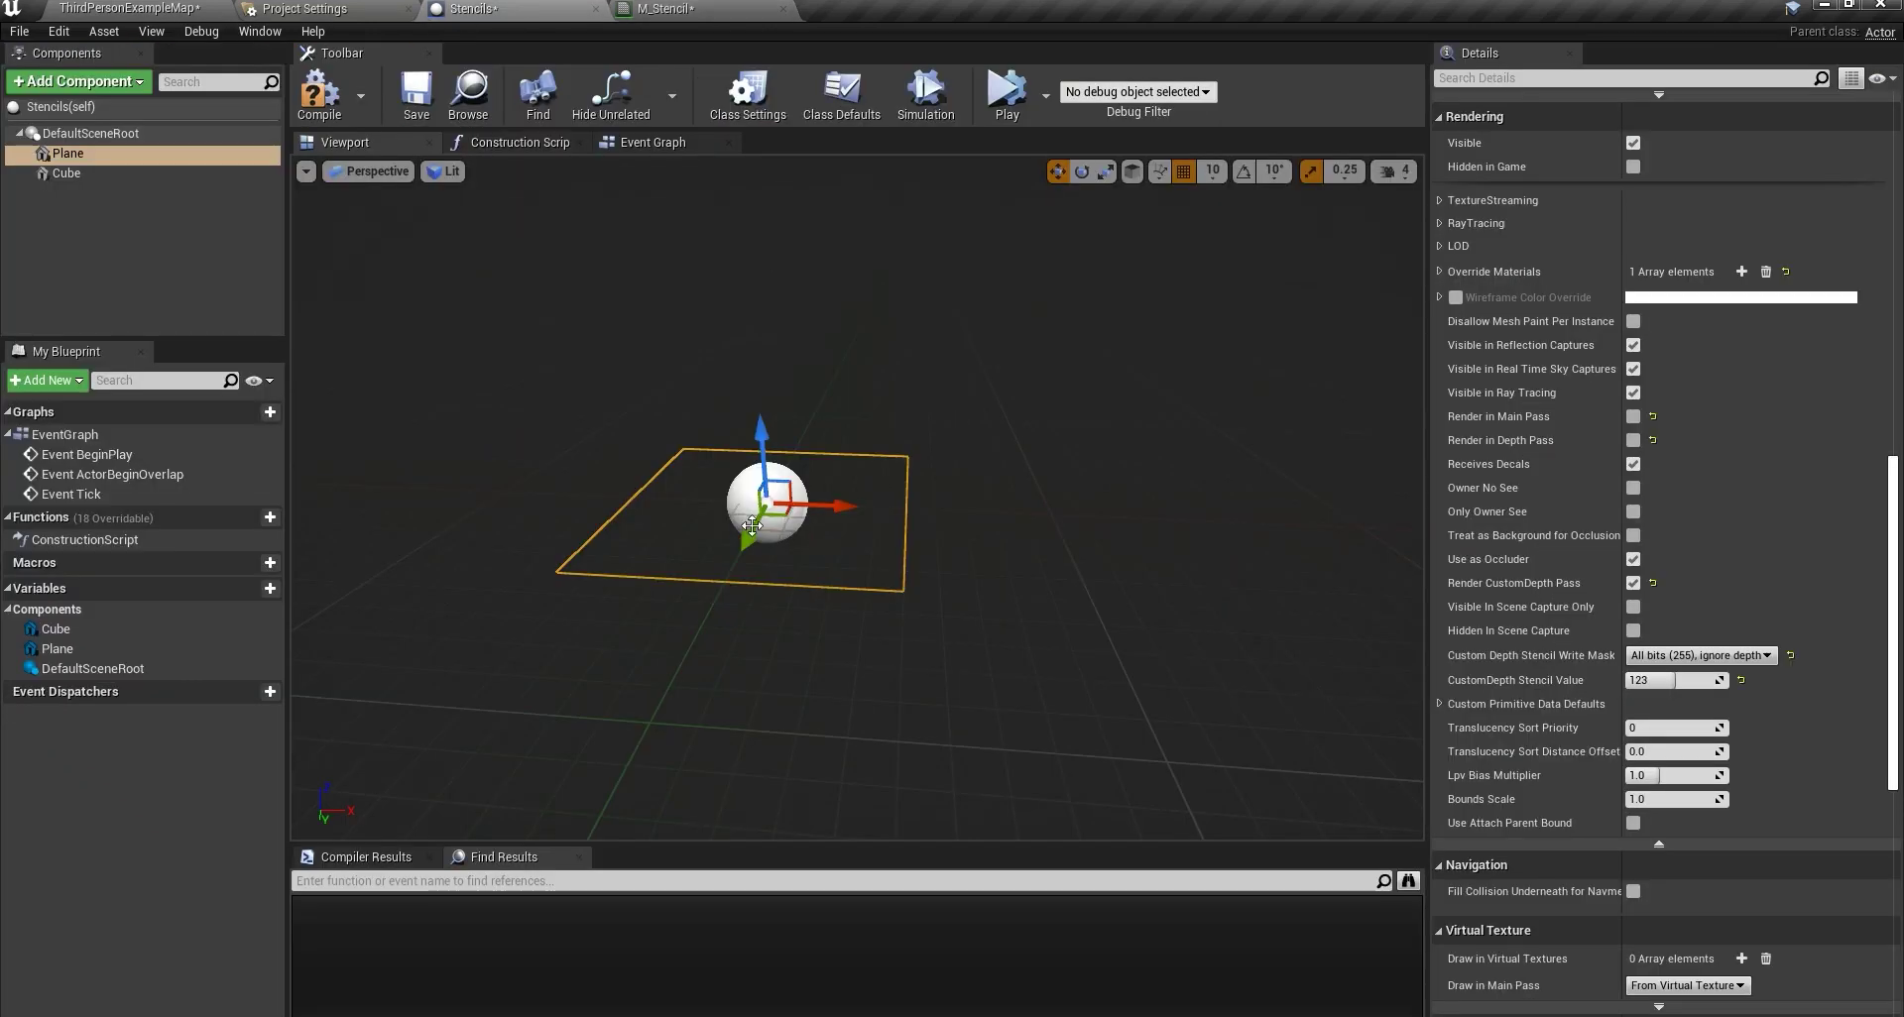
{"action": "left_click", "coordinate": [1664, 681]}
{"action": "type", "text": "122"}
{"action": "key", "text": "Return"}
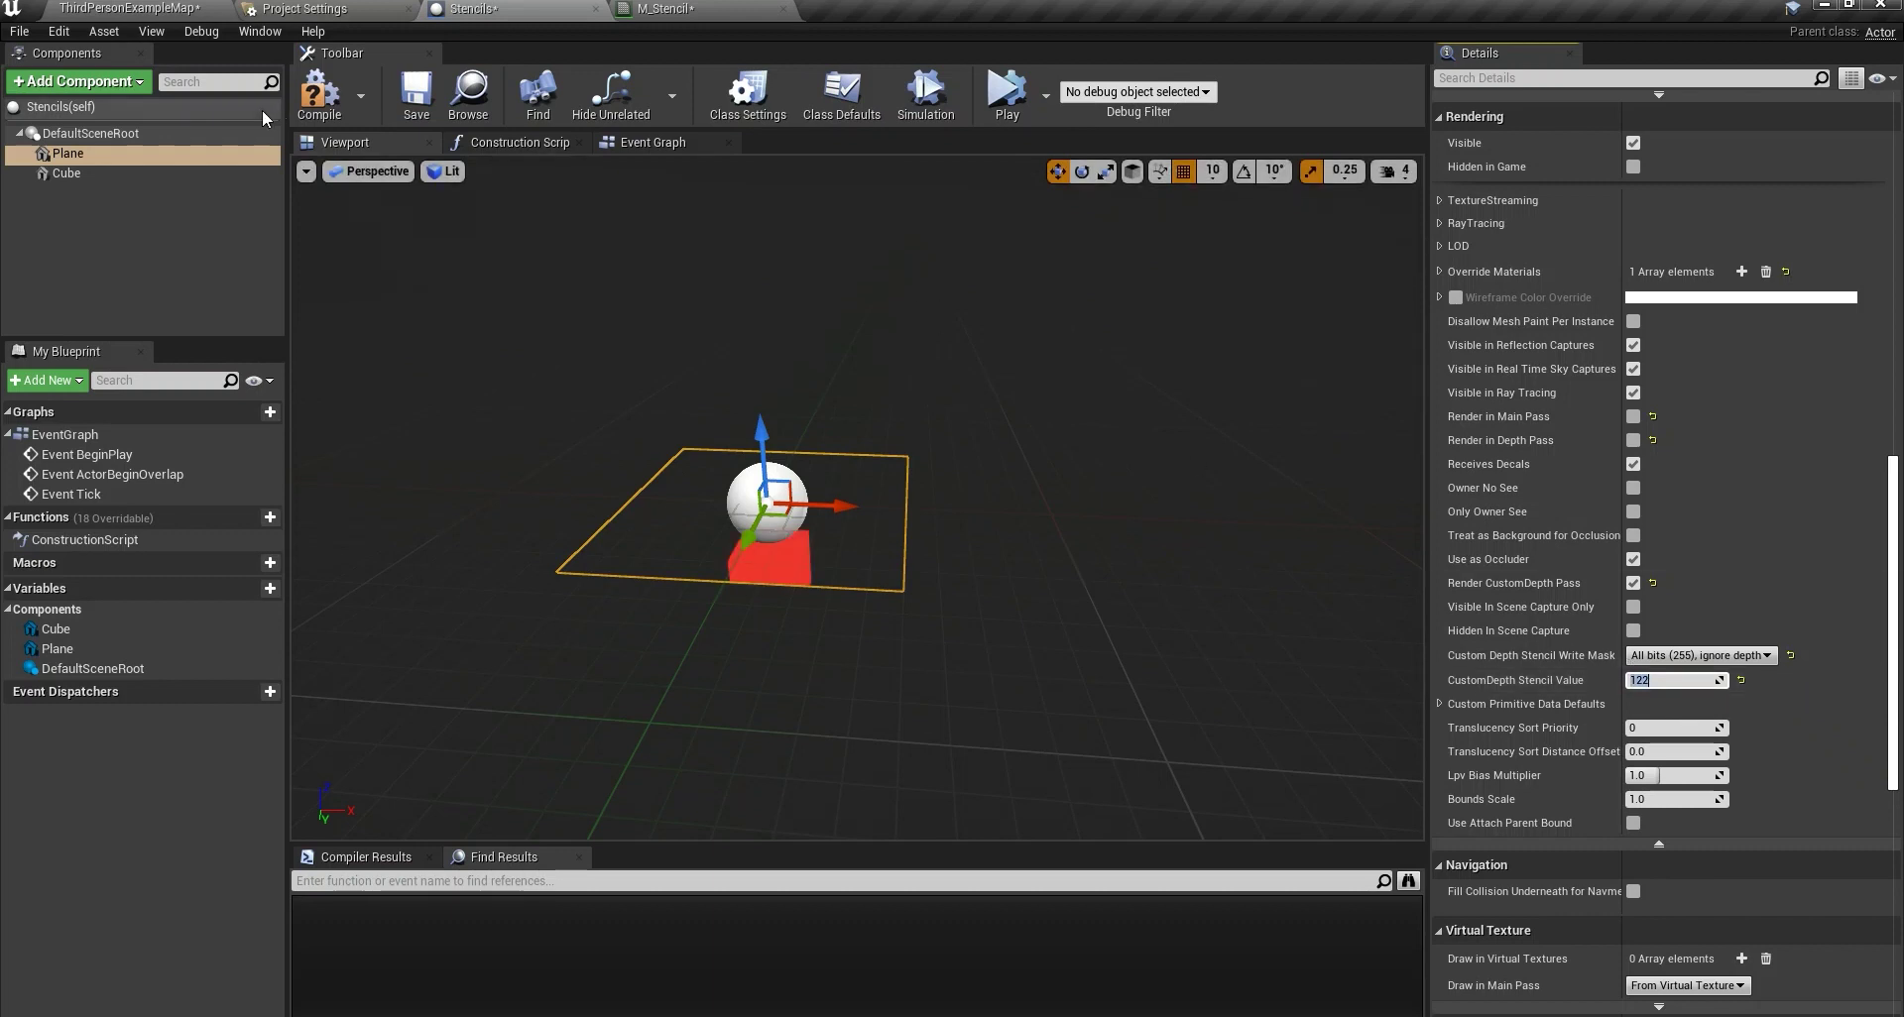